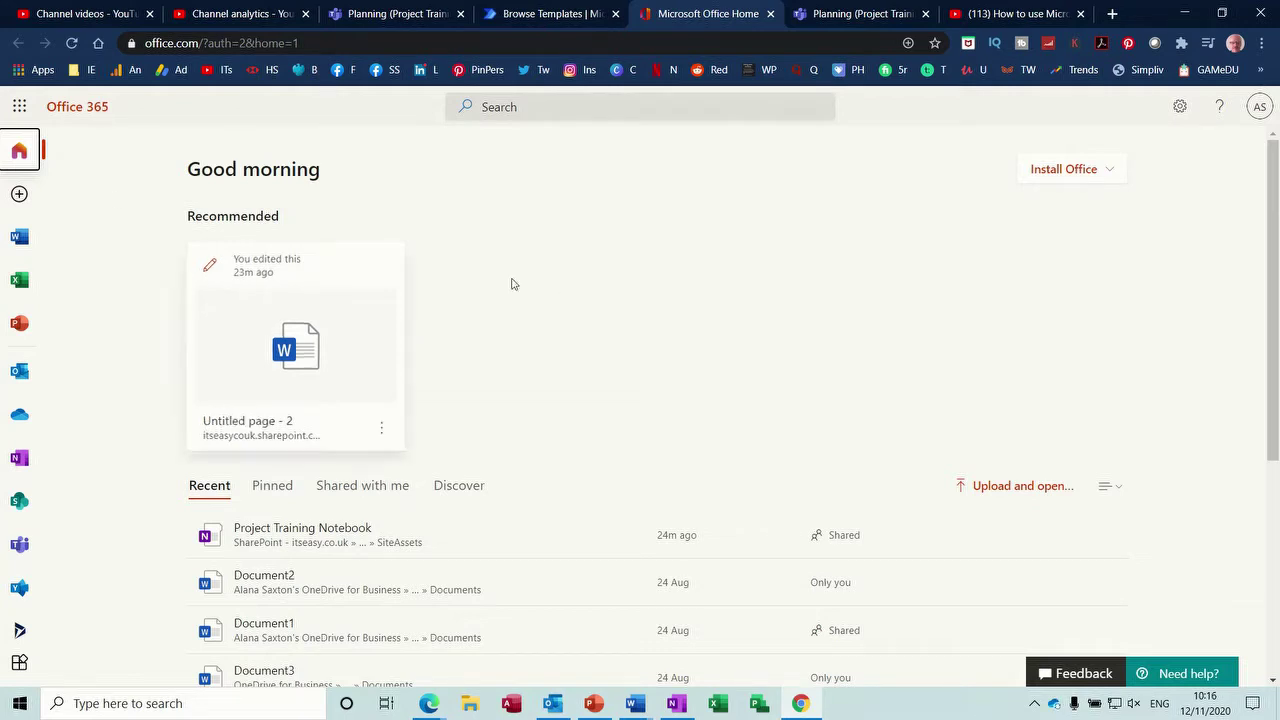
- Launch Power Automate from the Office 365 app launcher's Apps list
left_click(19, 107)
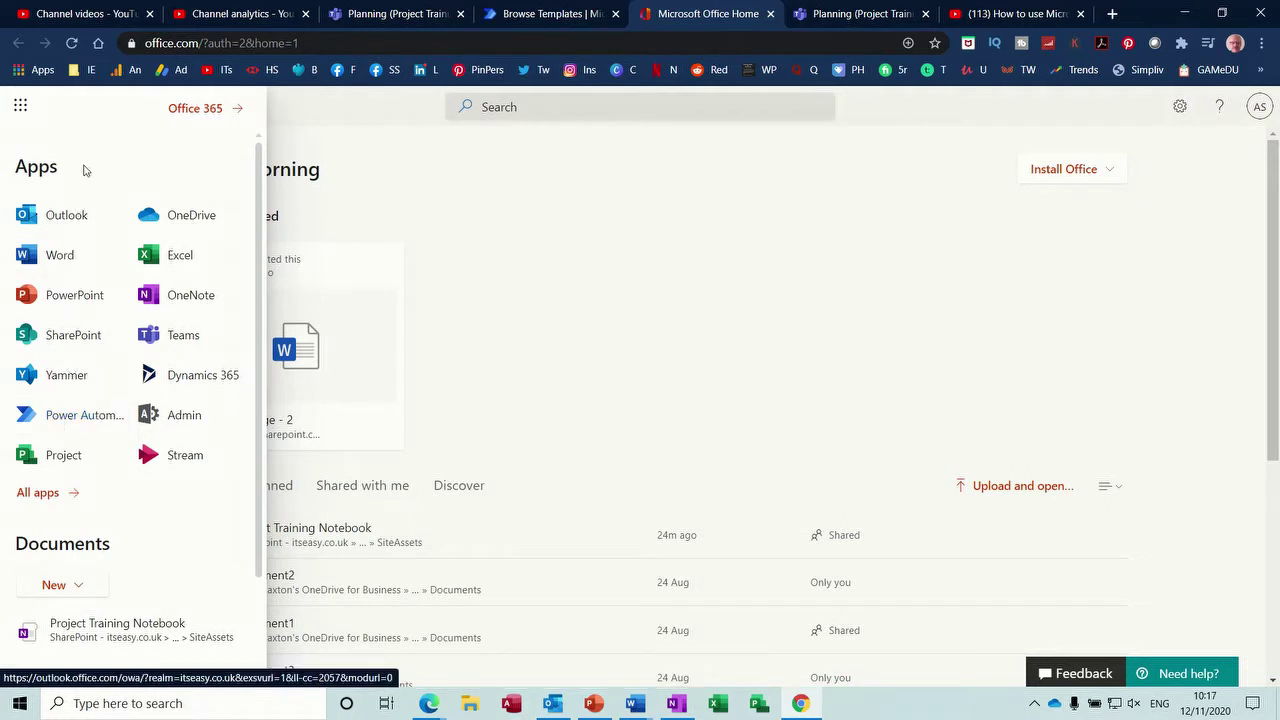
left_click(65, 420)
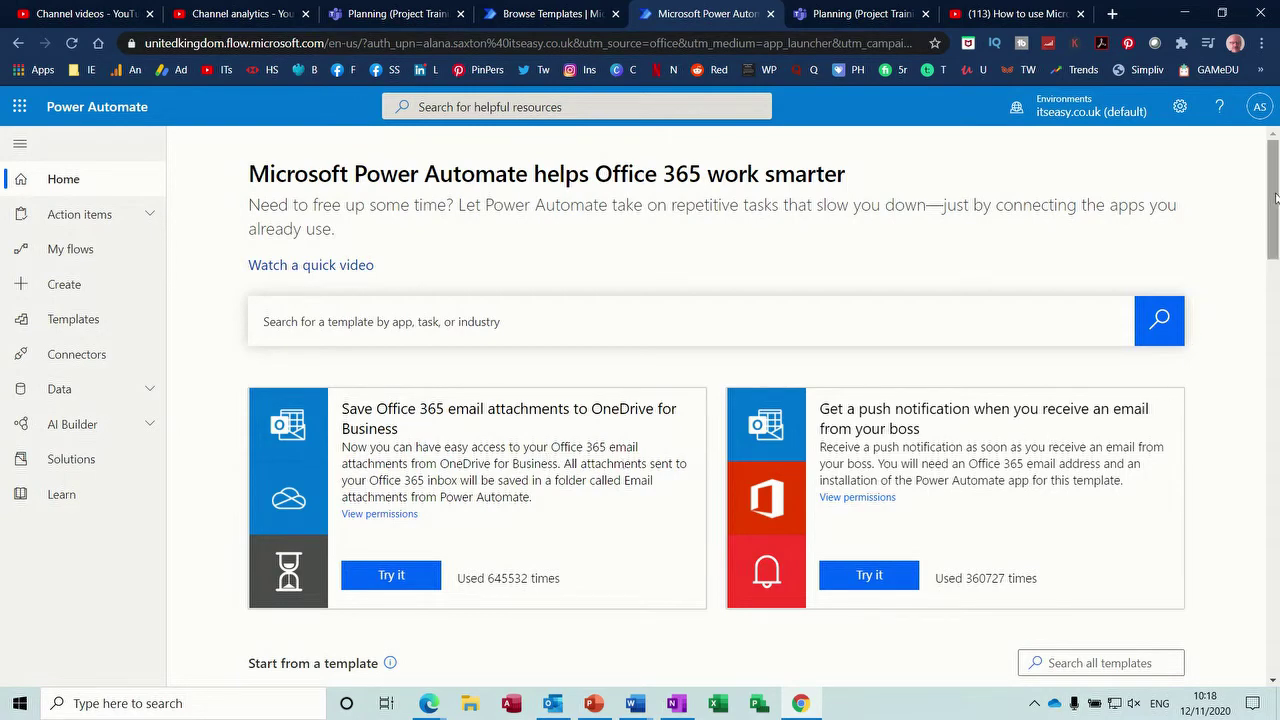
- Scroll the home page, page the suggested-templates carousel forward twice, then go to Templates
left_click_drag(1276, 197, 1276, 289)
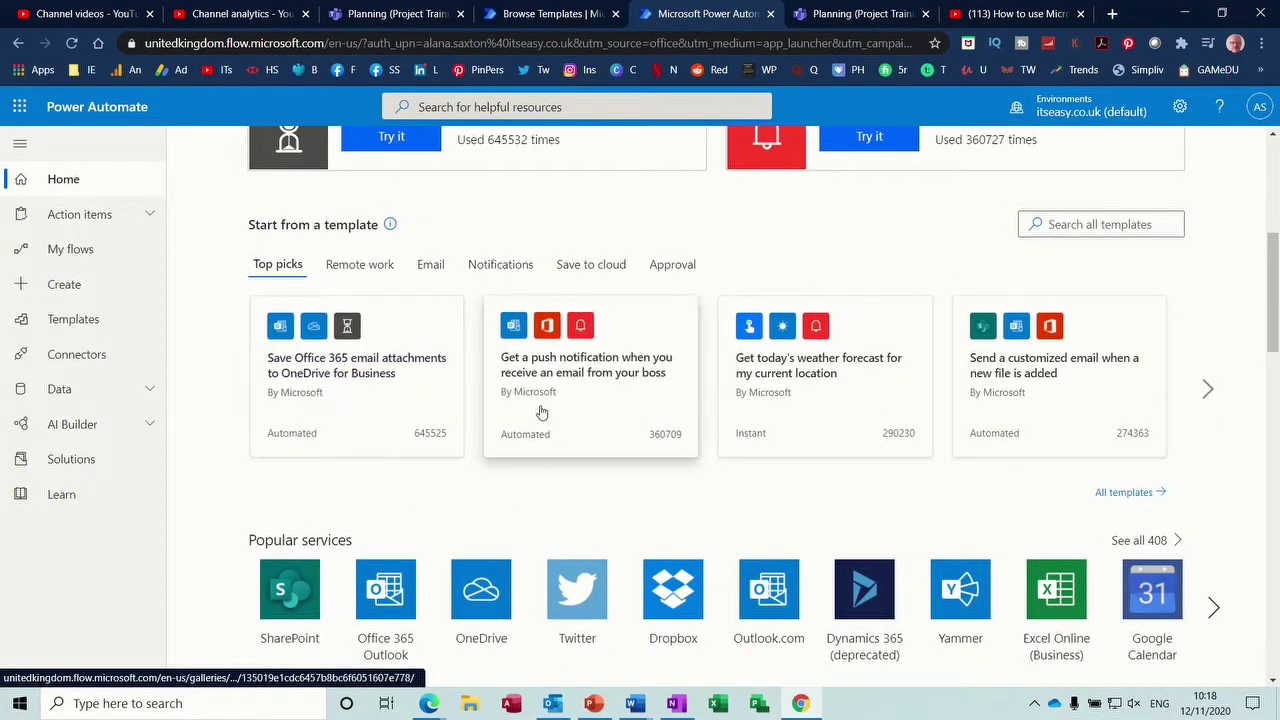
left_click(1208, 394)
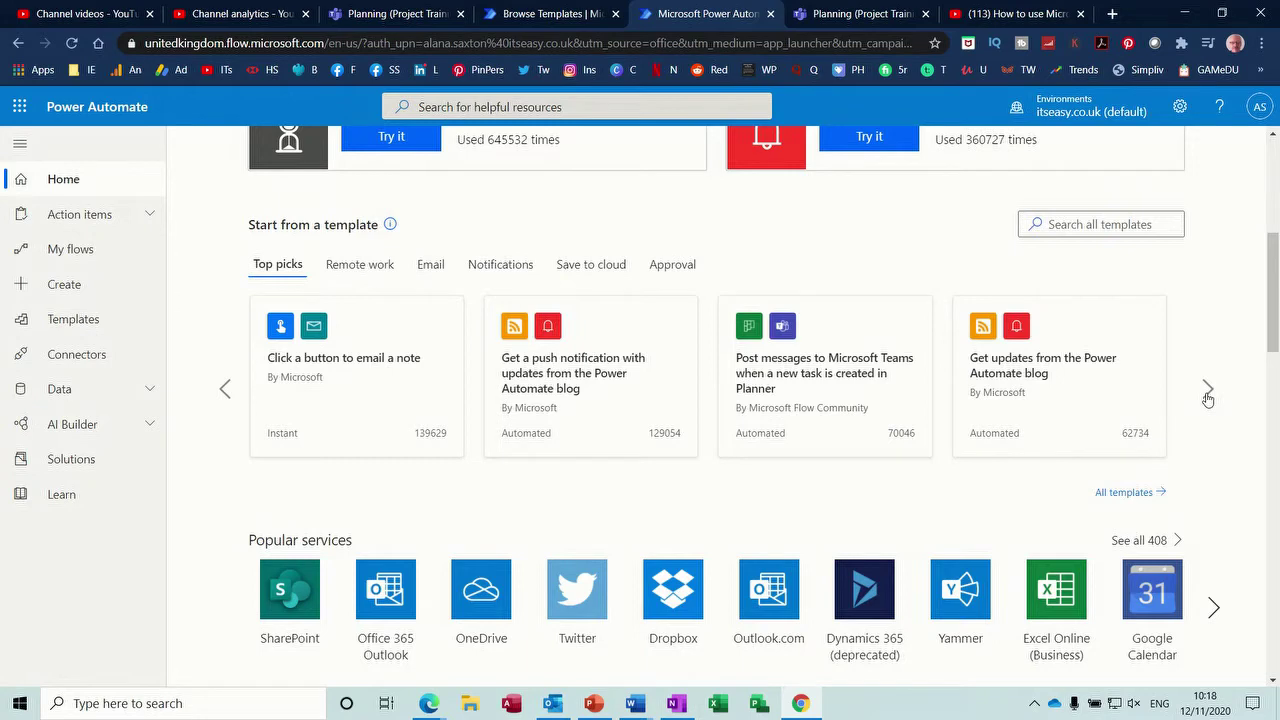
left_click(1208, 392)
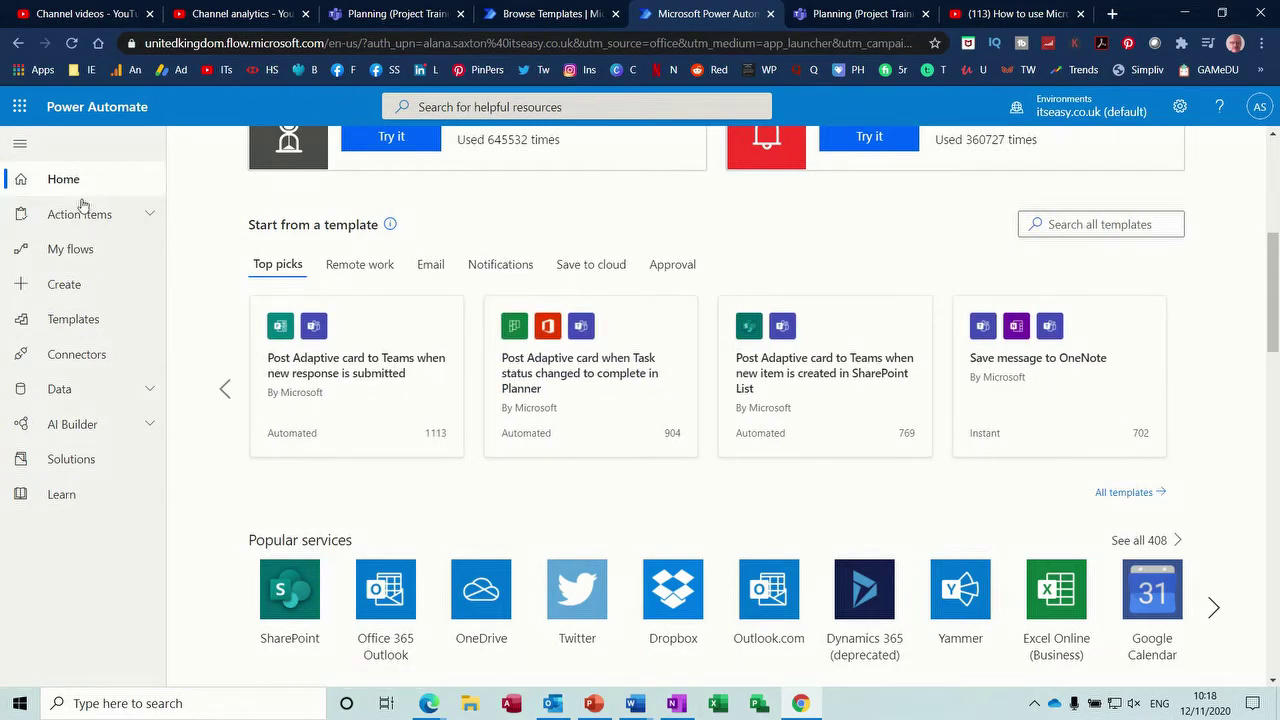
left_click(69, 320)
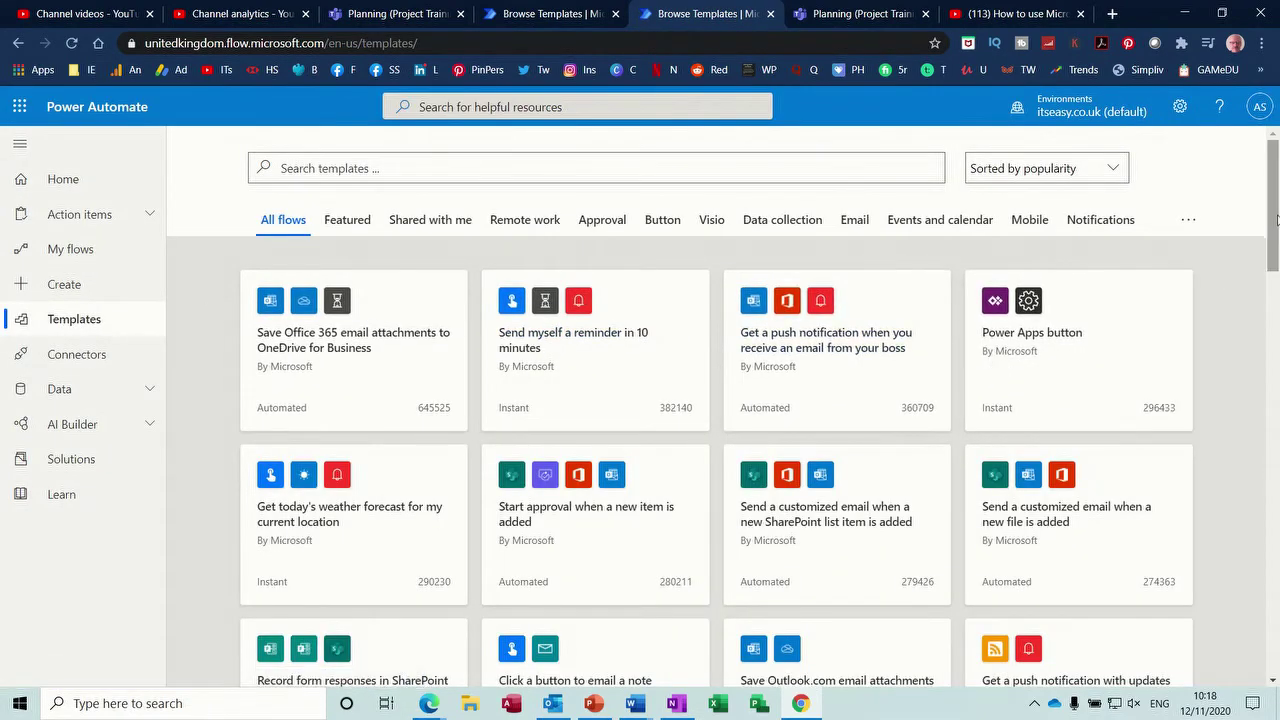
- Scroll through the Templates gallery, then go to the Create page
left_click_drag(1277, 220, 1266, 207)
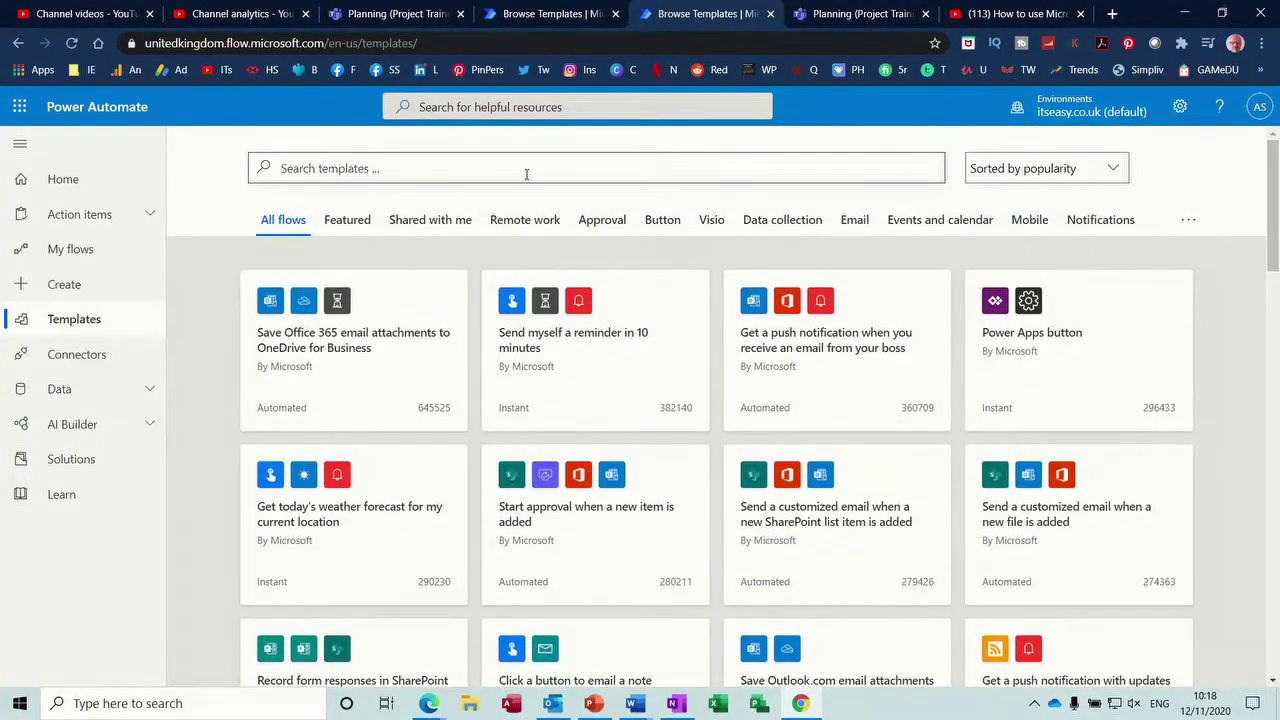
left_click(66, 287)
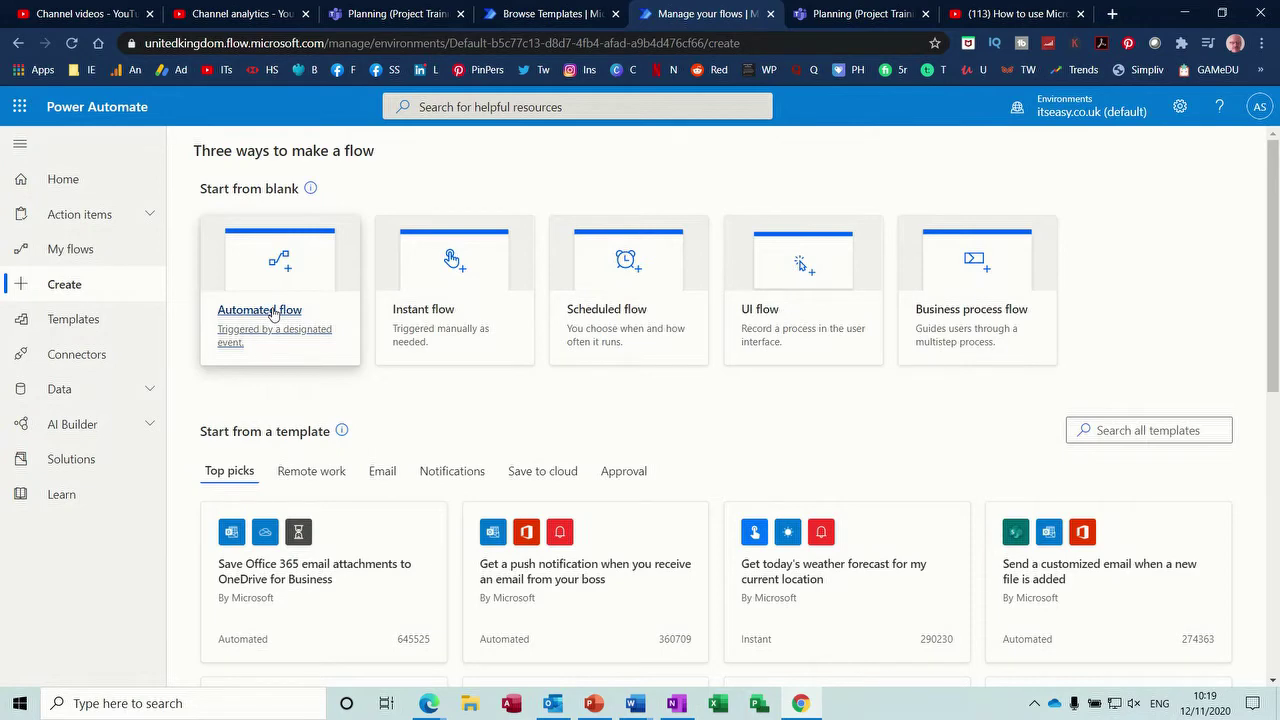
- Create an automated flow named 'Youtube' with the YouTube 'When I upload a video' trigger
left_click(273, 314)
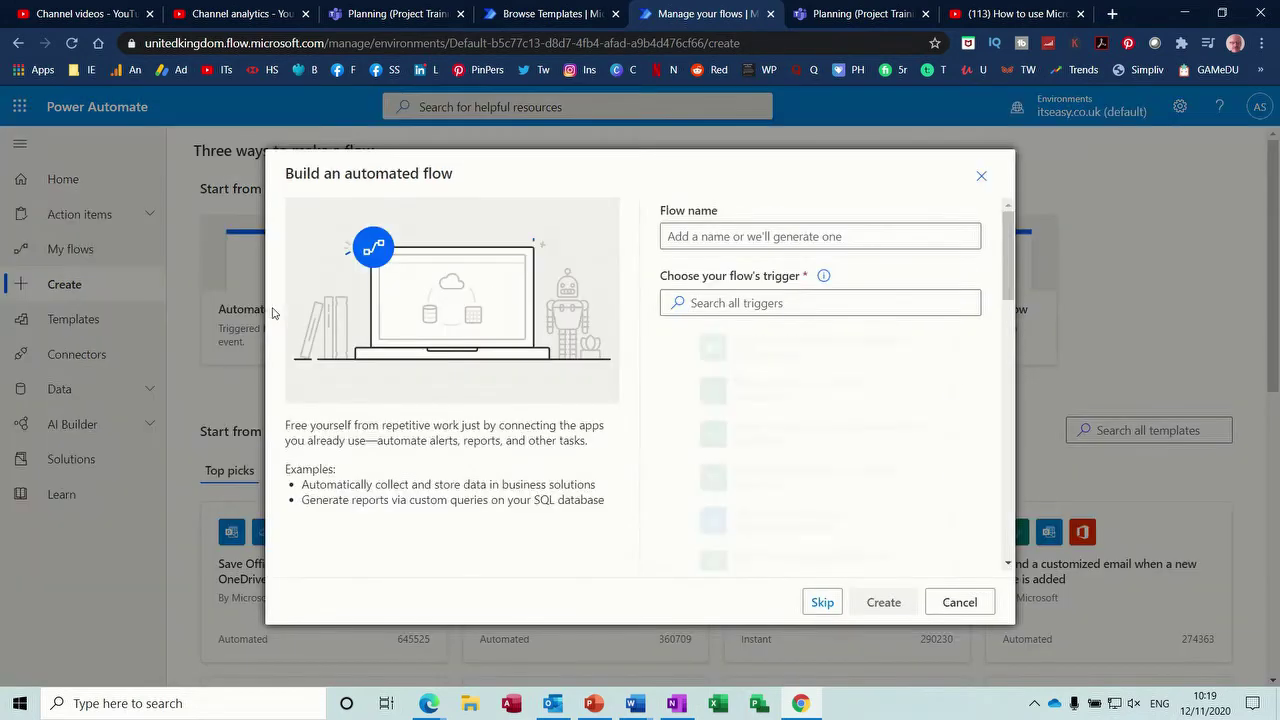
left_click(683, 241)
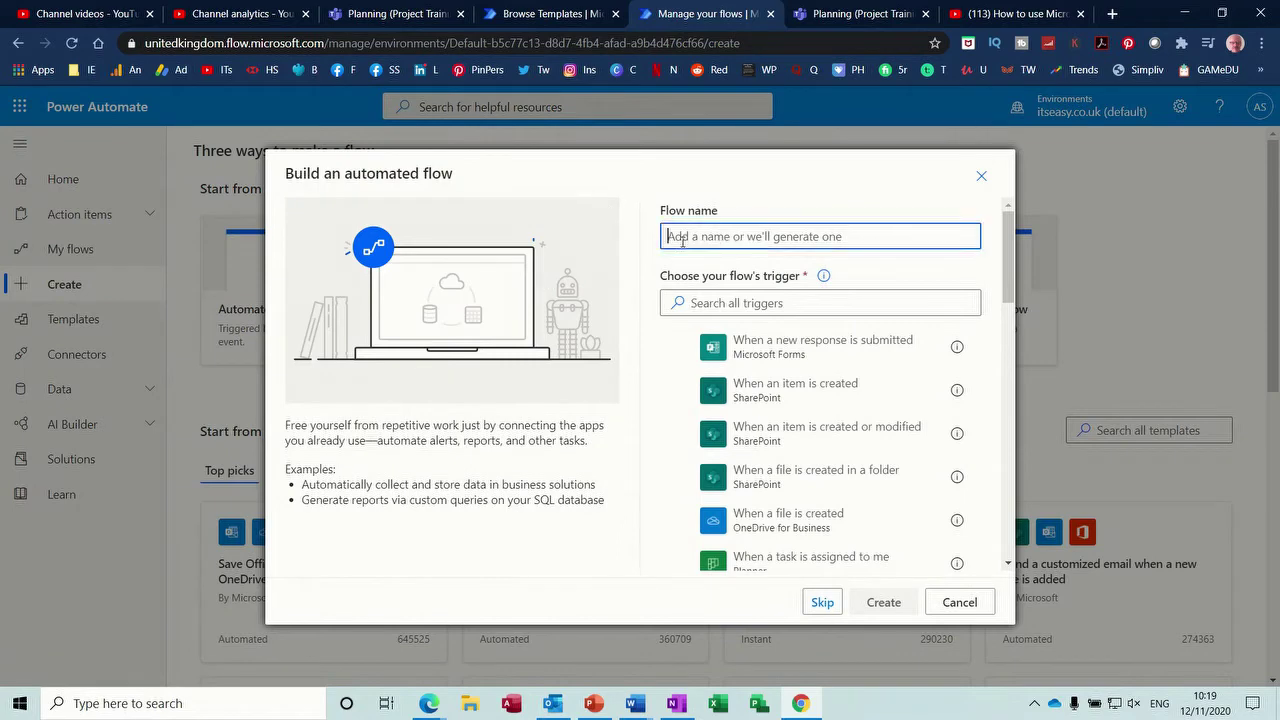
type("Youtube")
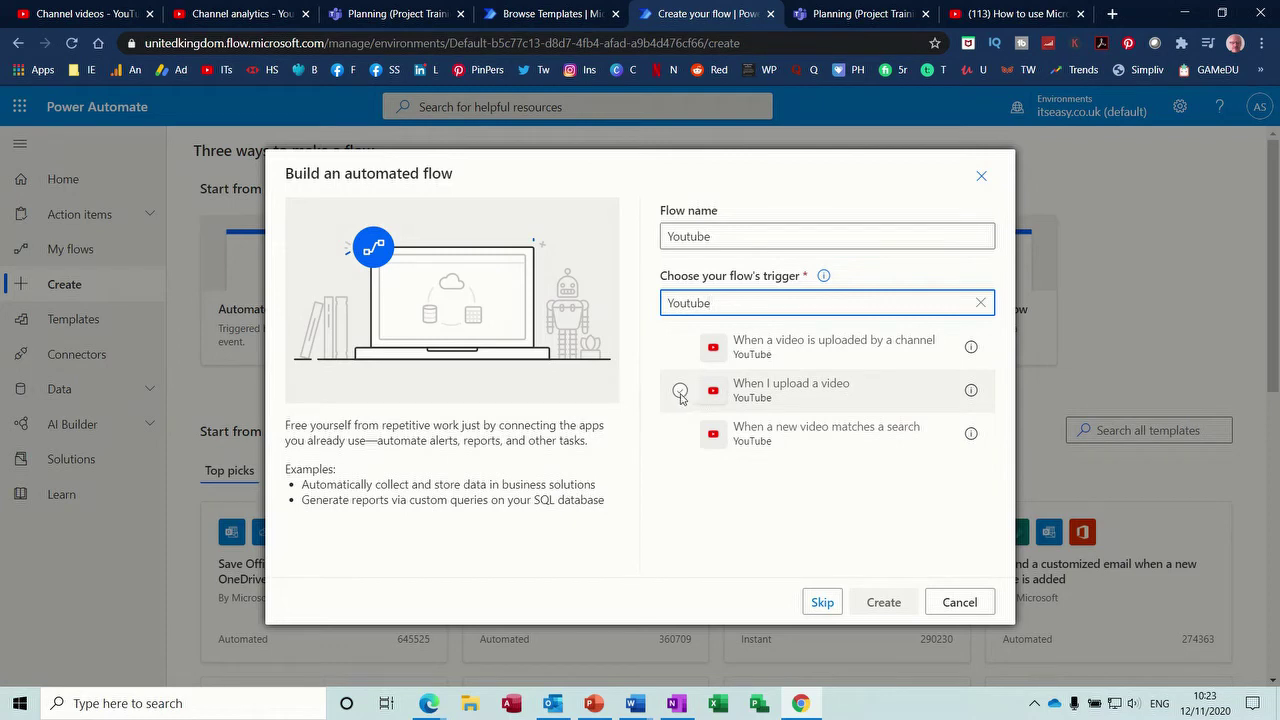
left_click(681, 398)
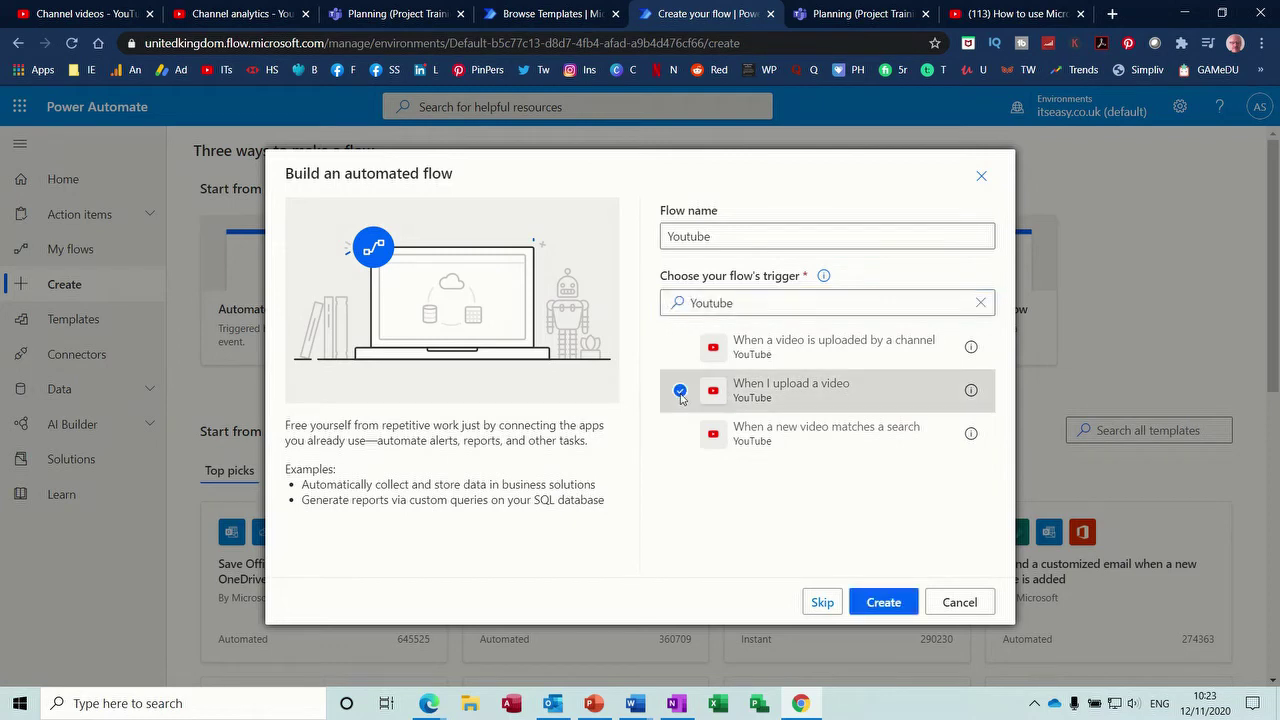
left_click(884, 603)
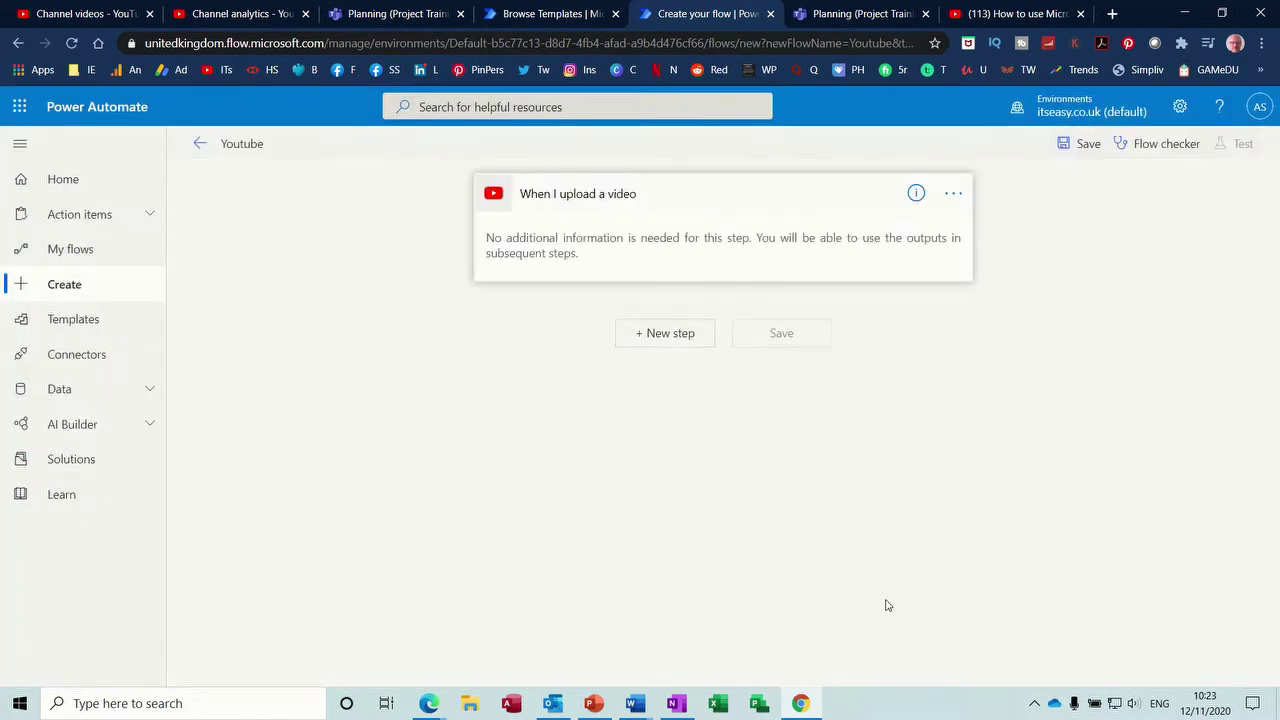
- Add a Twitter 'Post a tweet' action after the trigger and sign in to Twitter
left_click(661, 342)
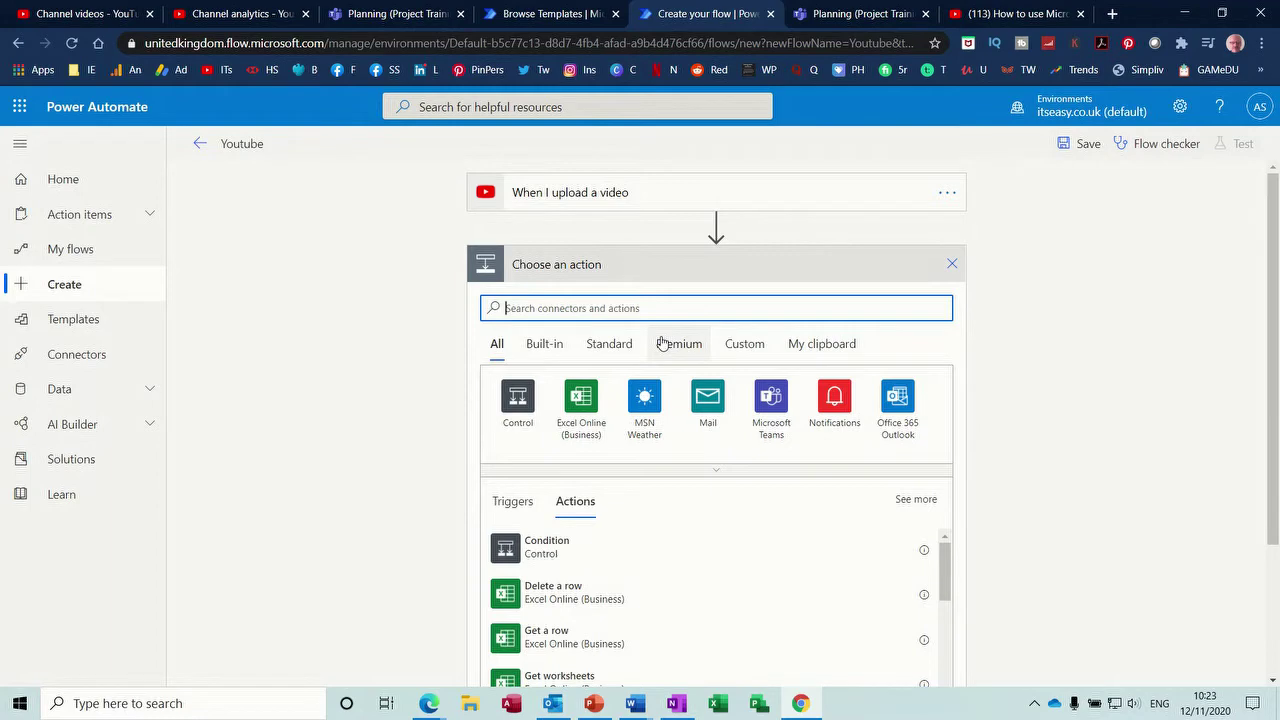
type("tw")
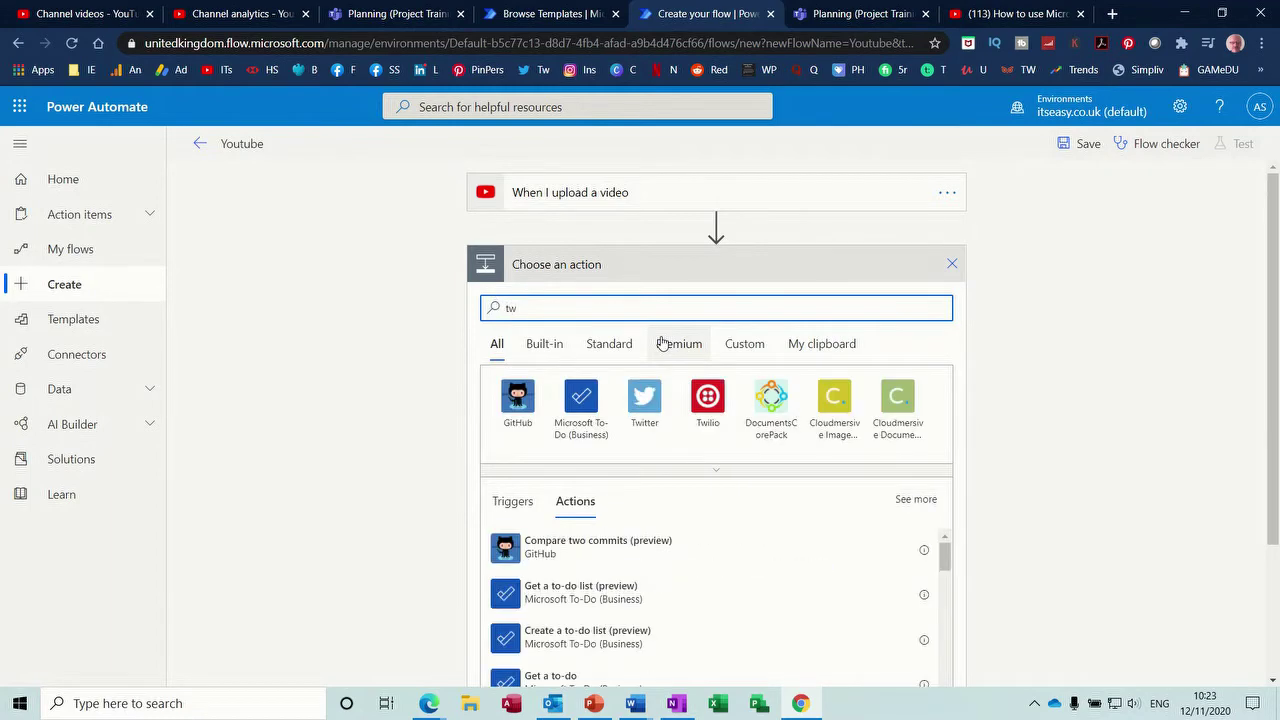
left_click(642, 412)
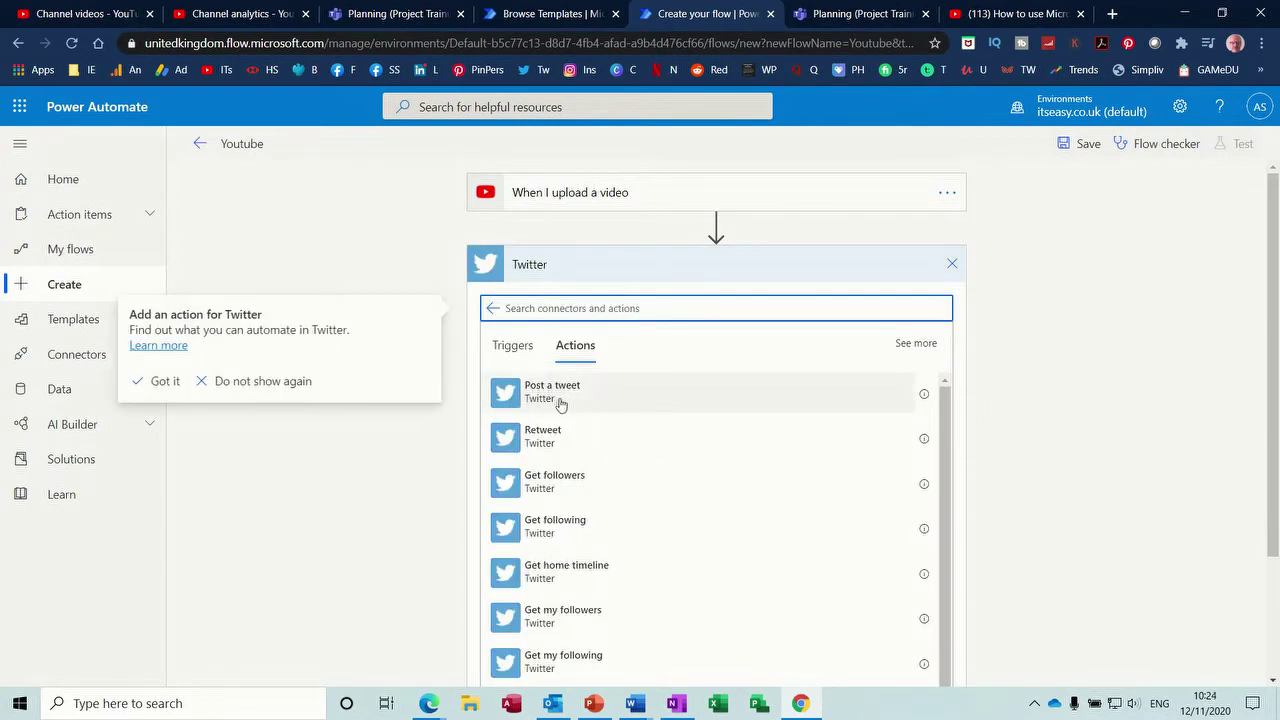
left_click(527, 401)
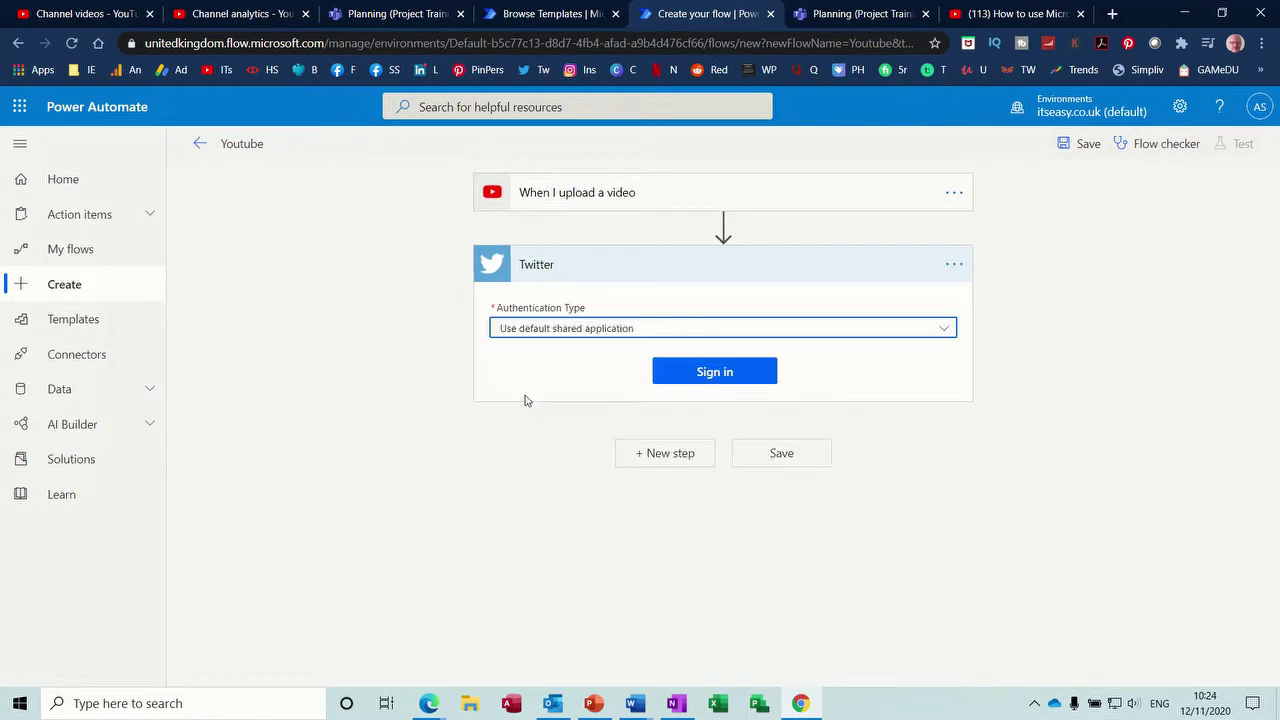
left_click(710, 374)
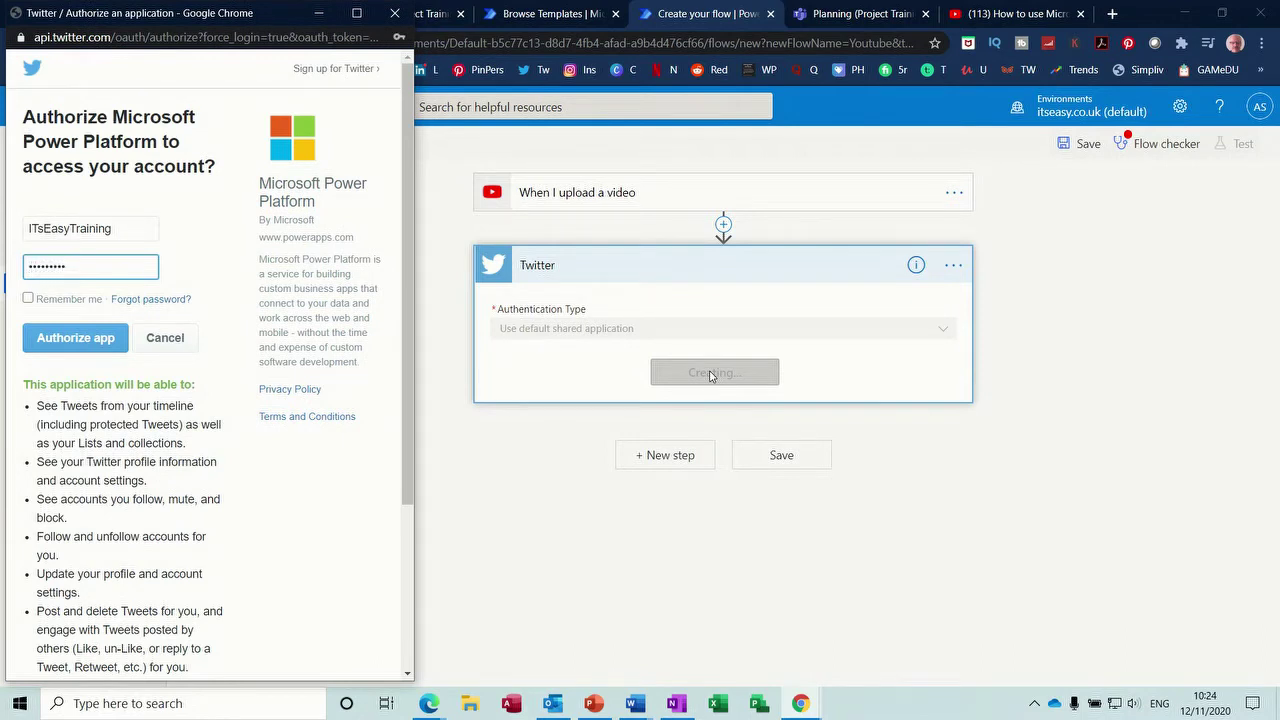
key("Return")
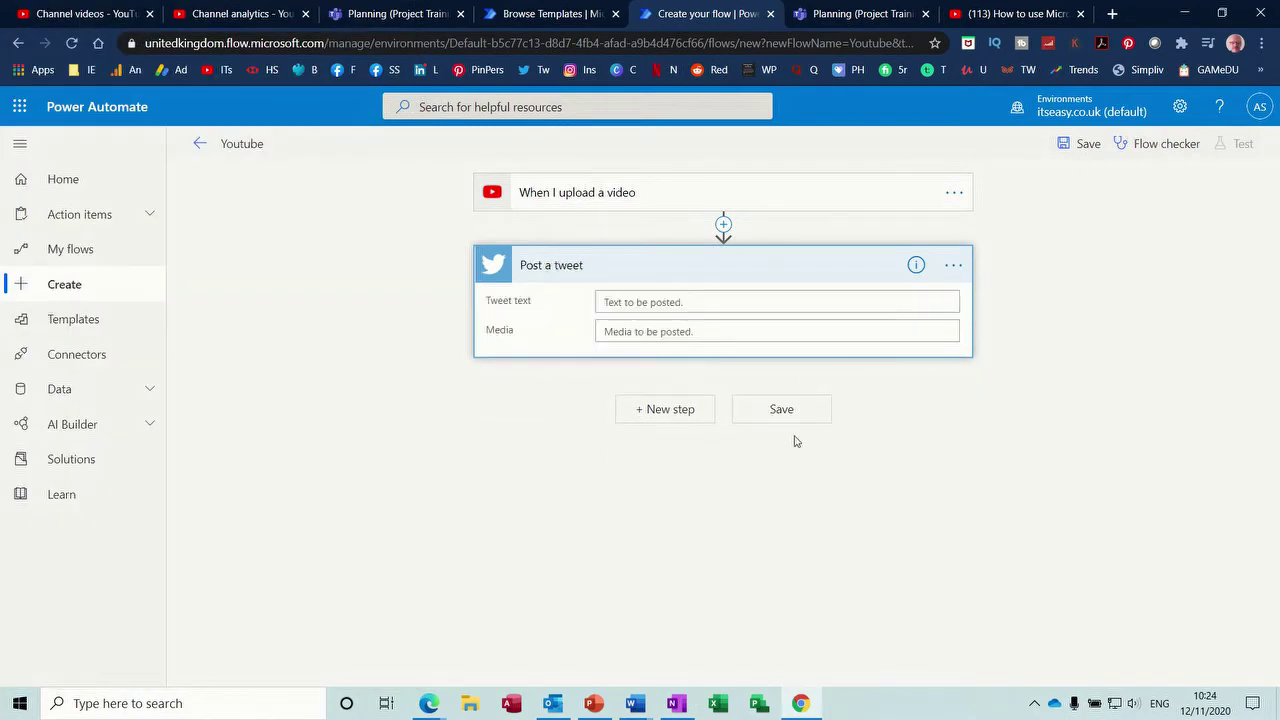
- Run the Flow checker on the Youtube flow and save it
left_click(1146, 148)
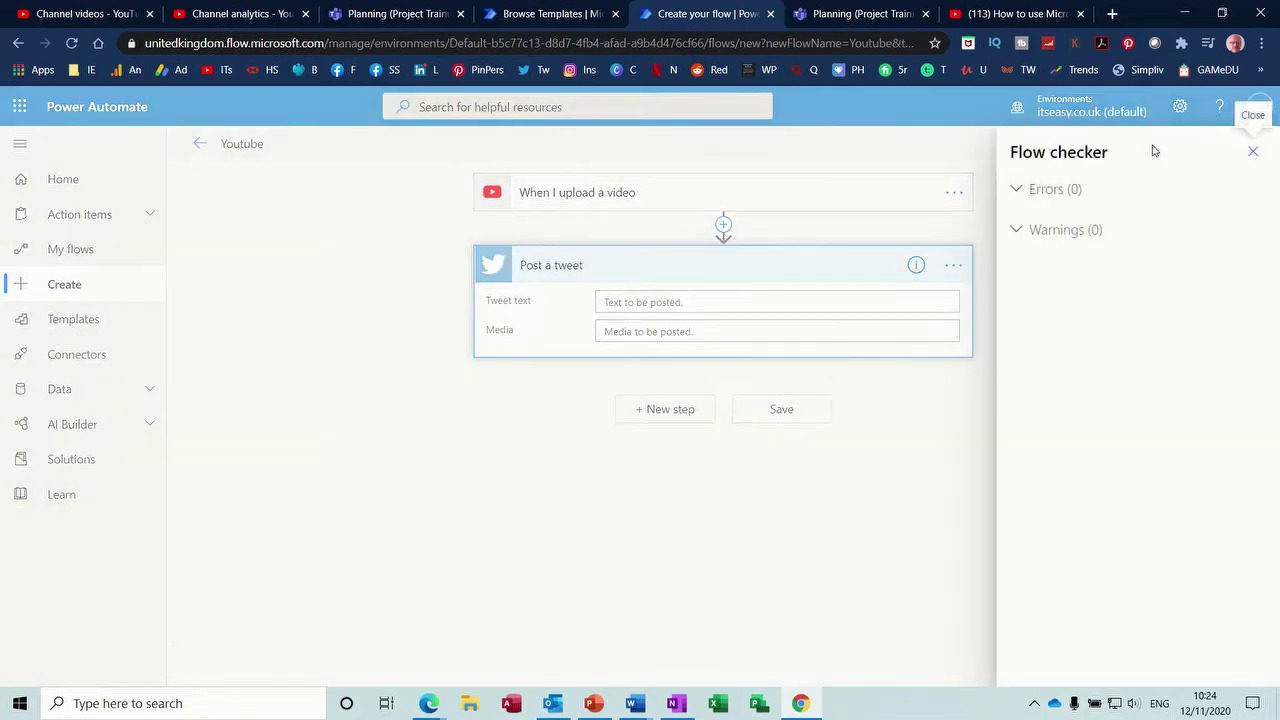
left_click(950, 412)
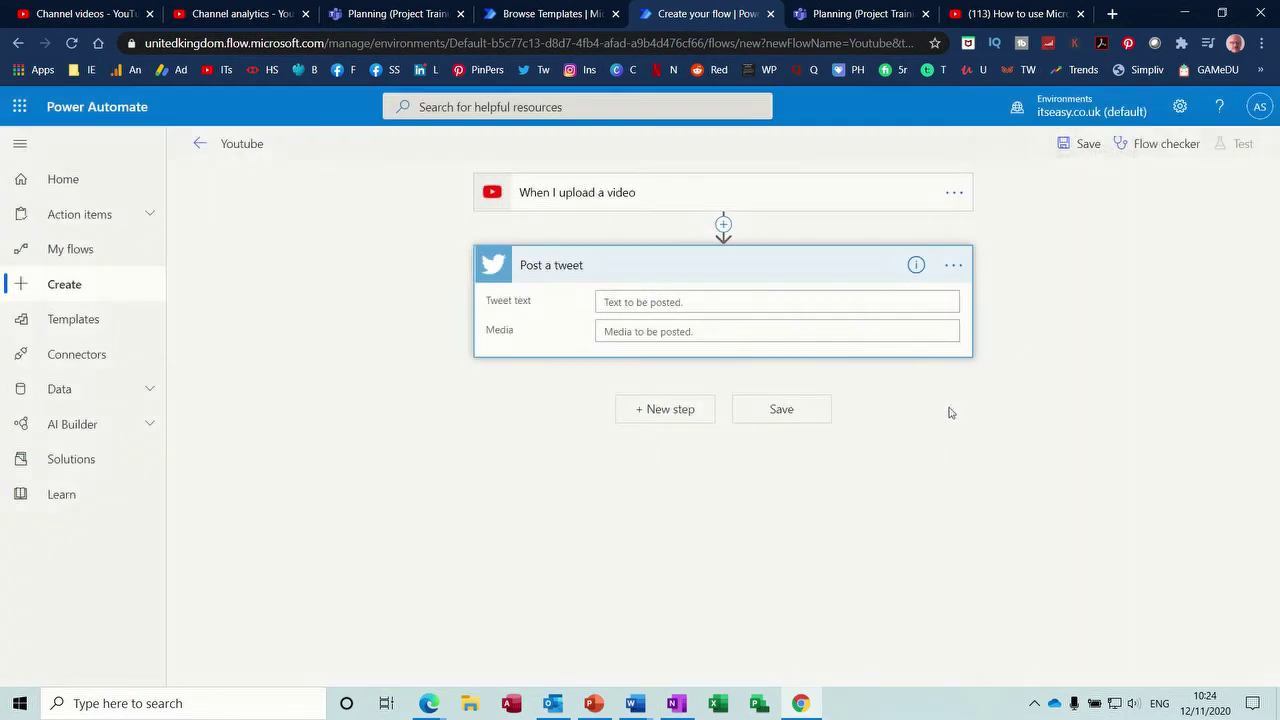
left_click(1084, 144)
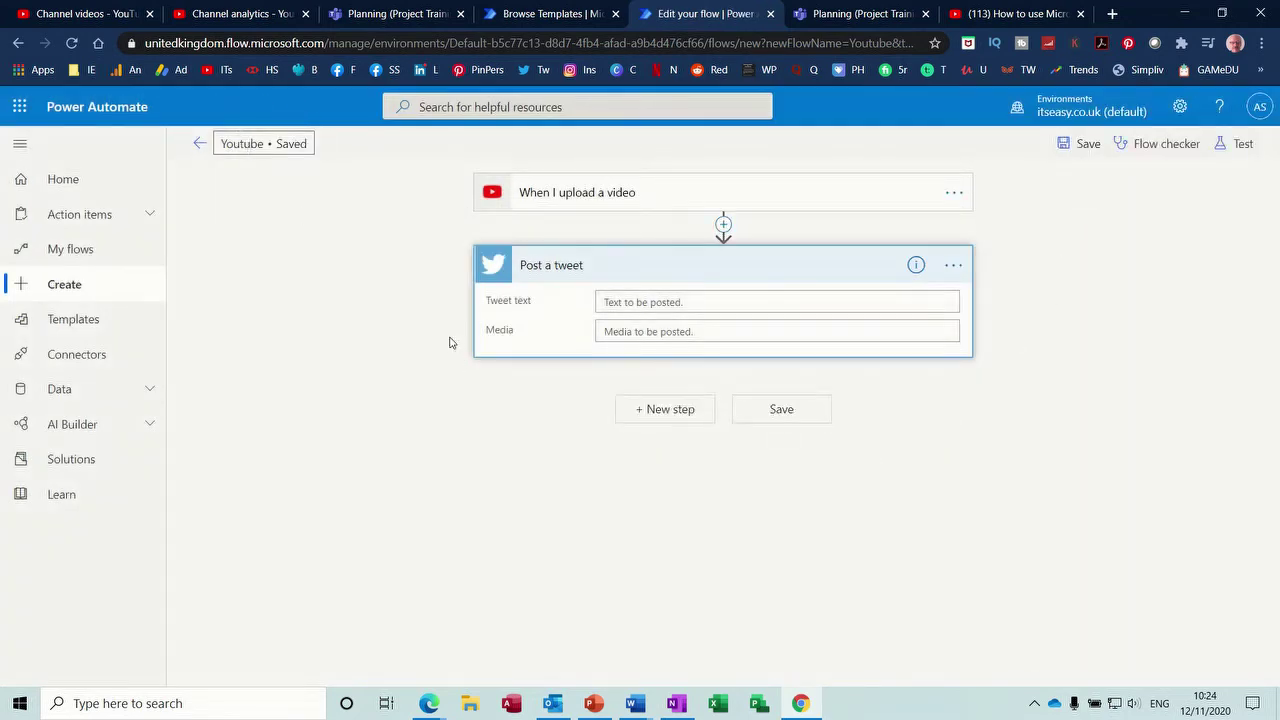
- Confirm the Youtube flow appears under My flows, then return to Templates
left_click(199, 143)
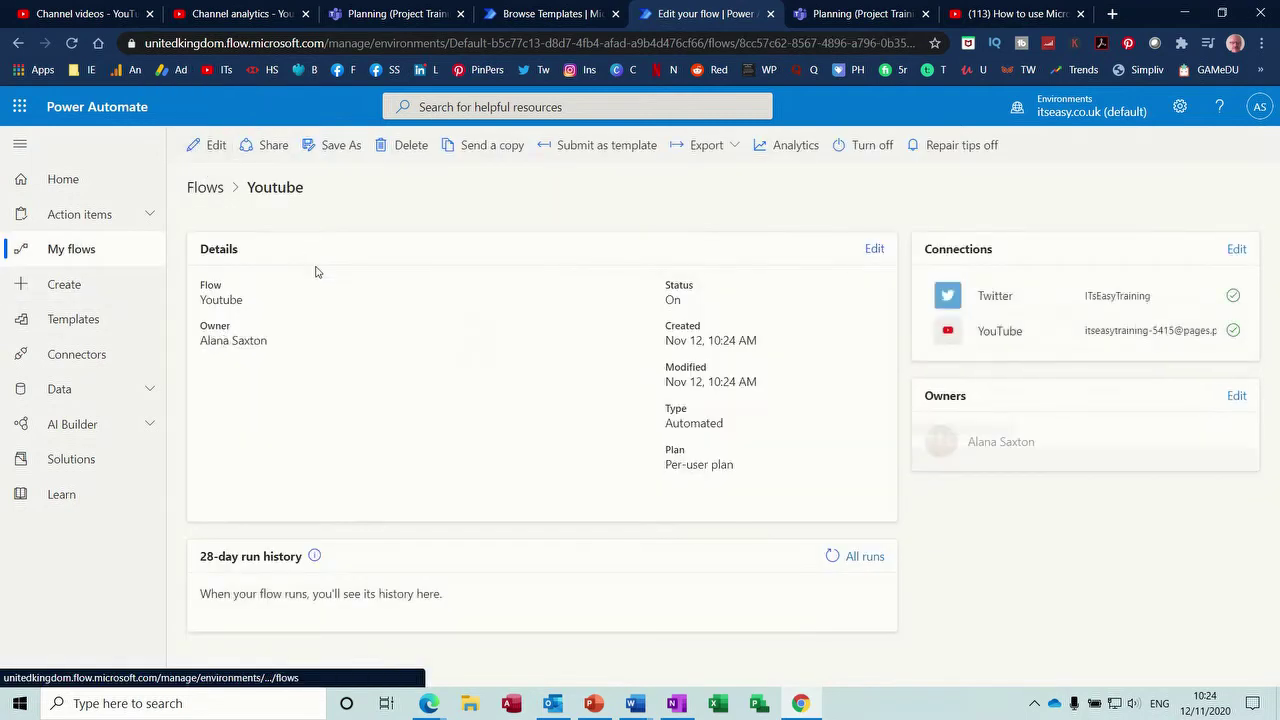
left_click(74, 251)
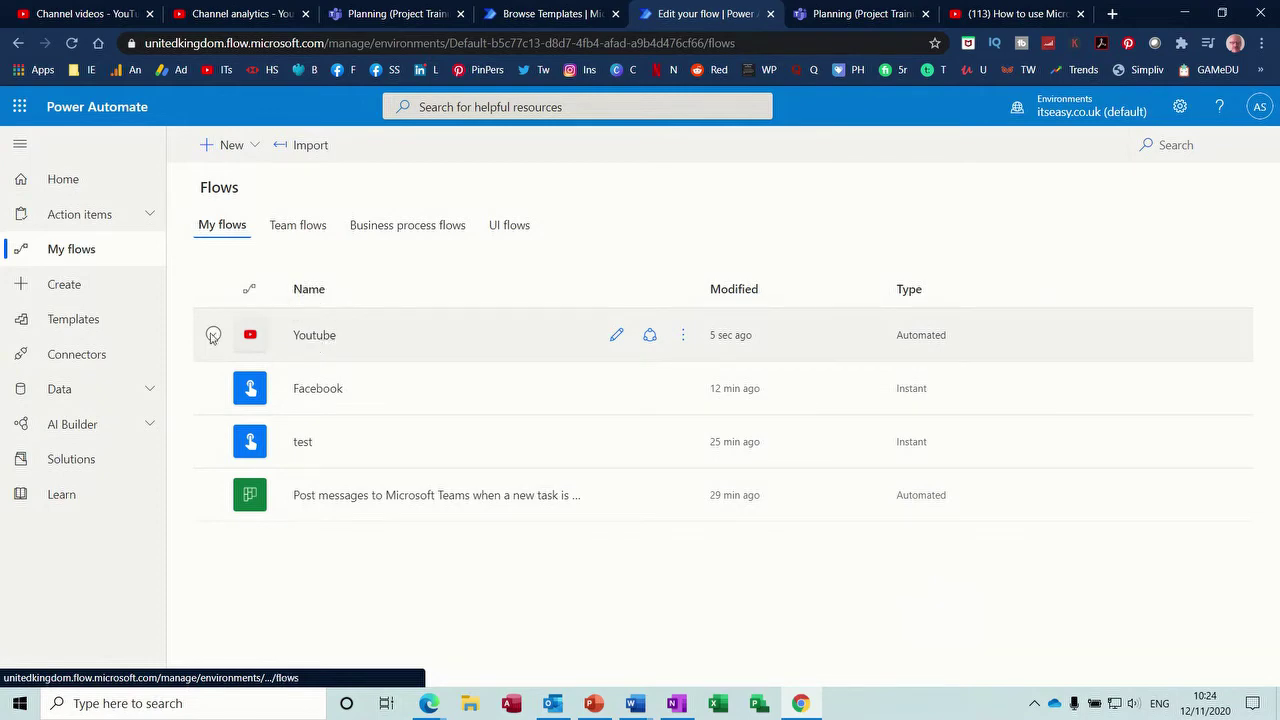
left_click(74, 322)
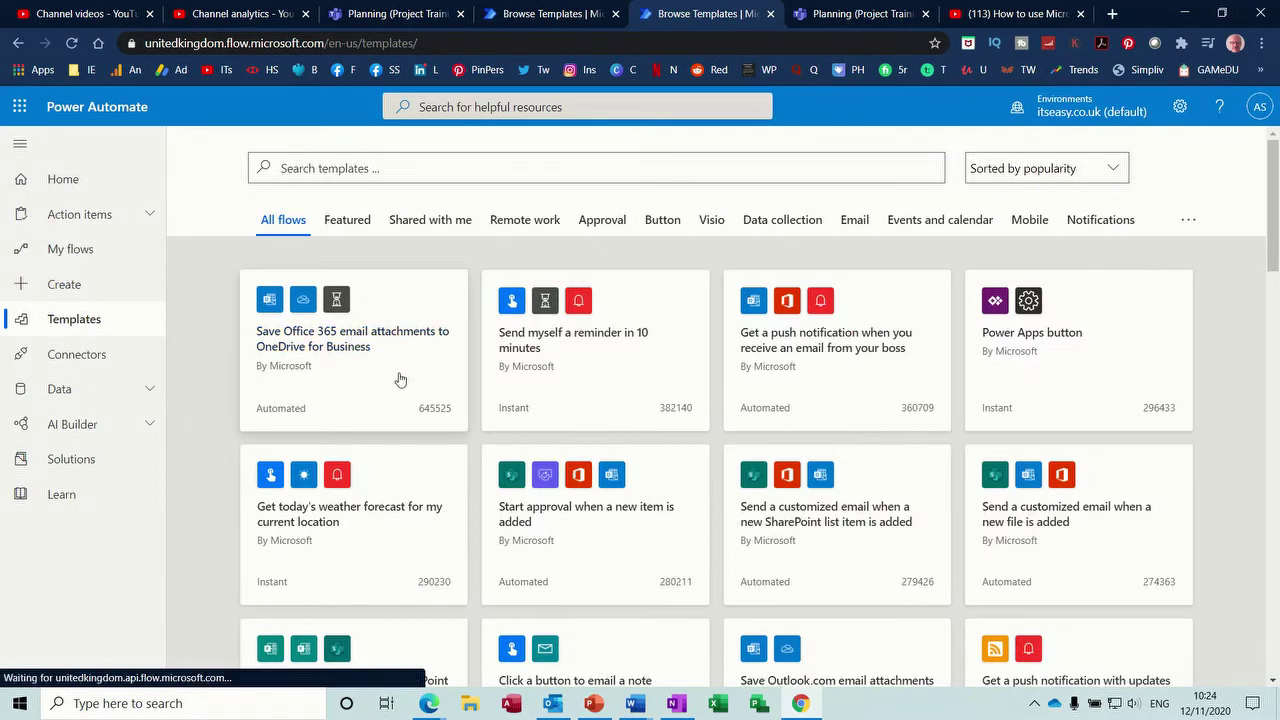
- Search templates for 'youtube' and continue with the Share YouTube Video On Twitter template
left_click(392, 170)
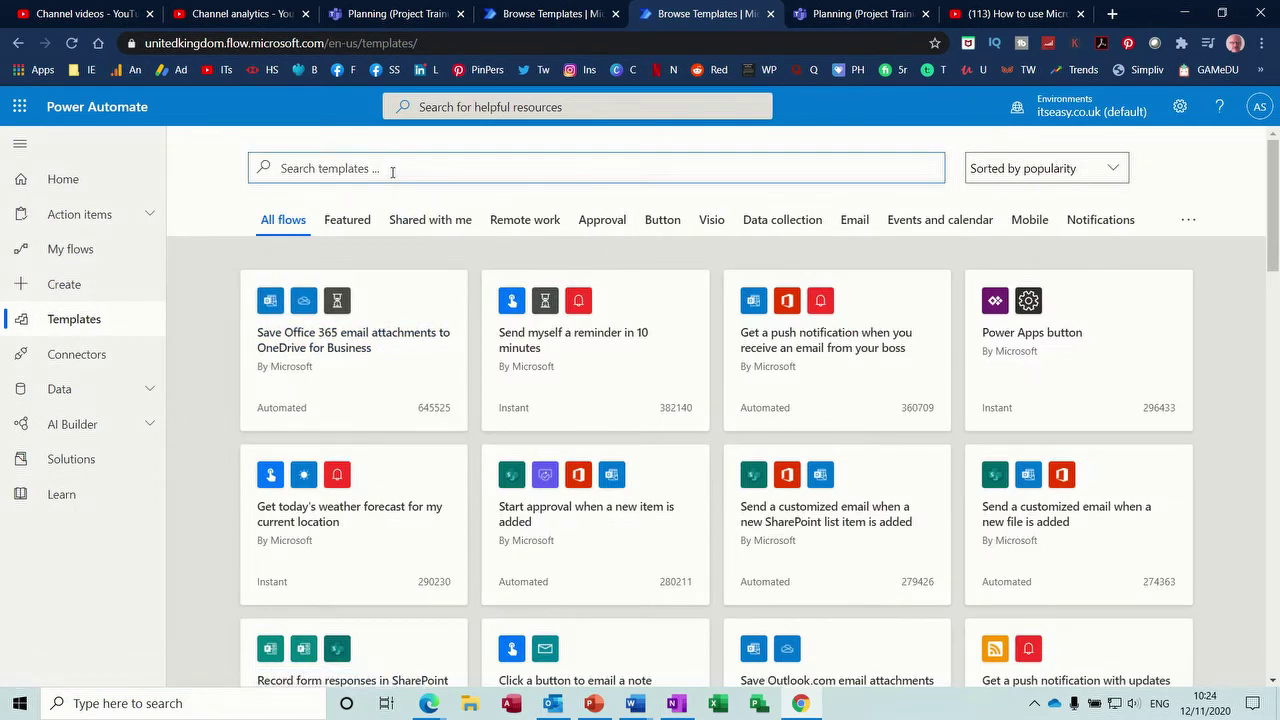
type("youtube")
key("Return")
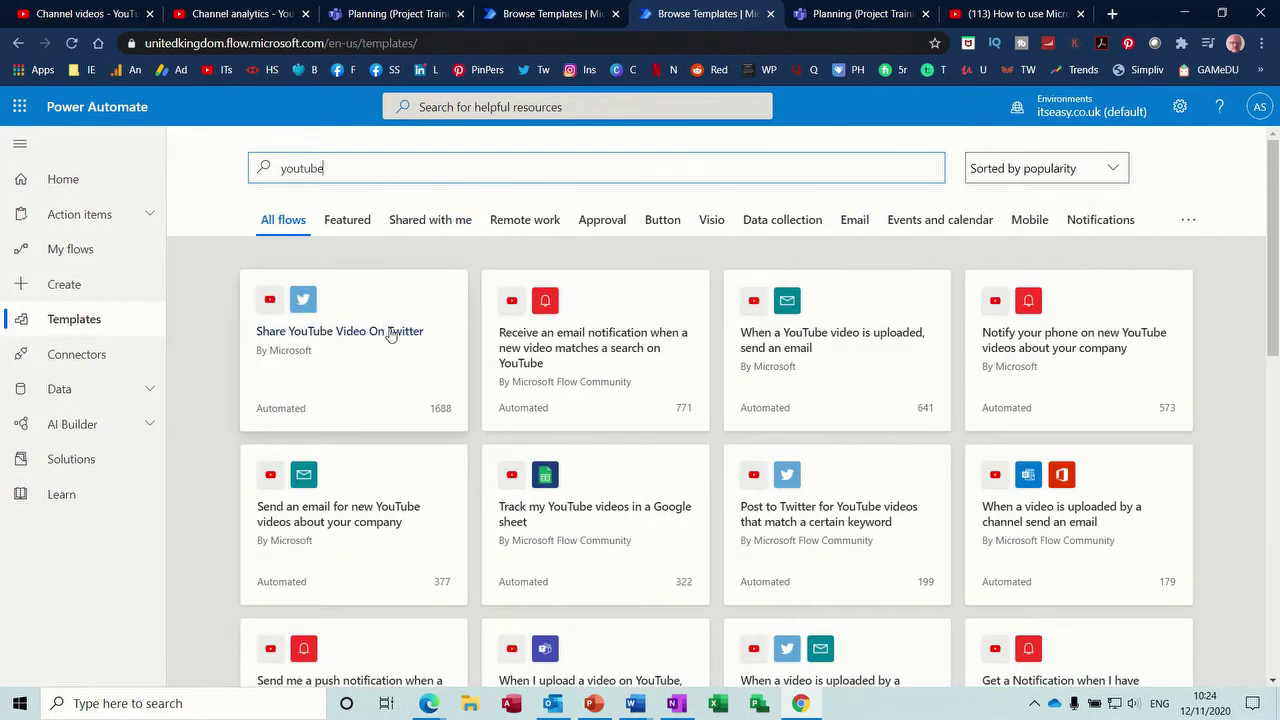
left_click(363, 363)
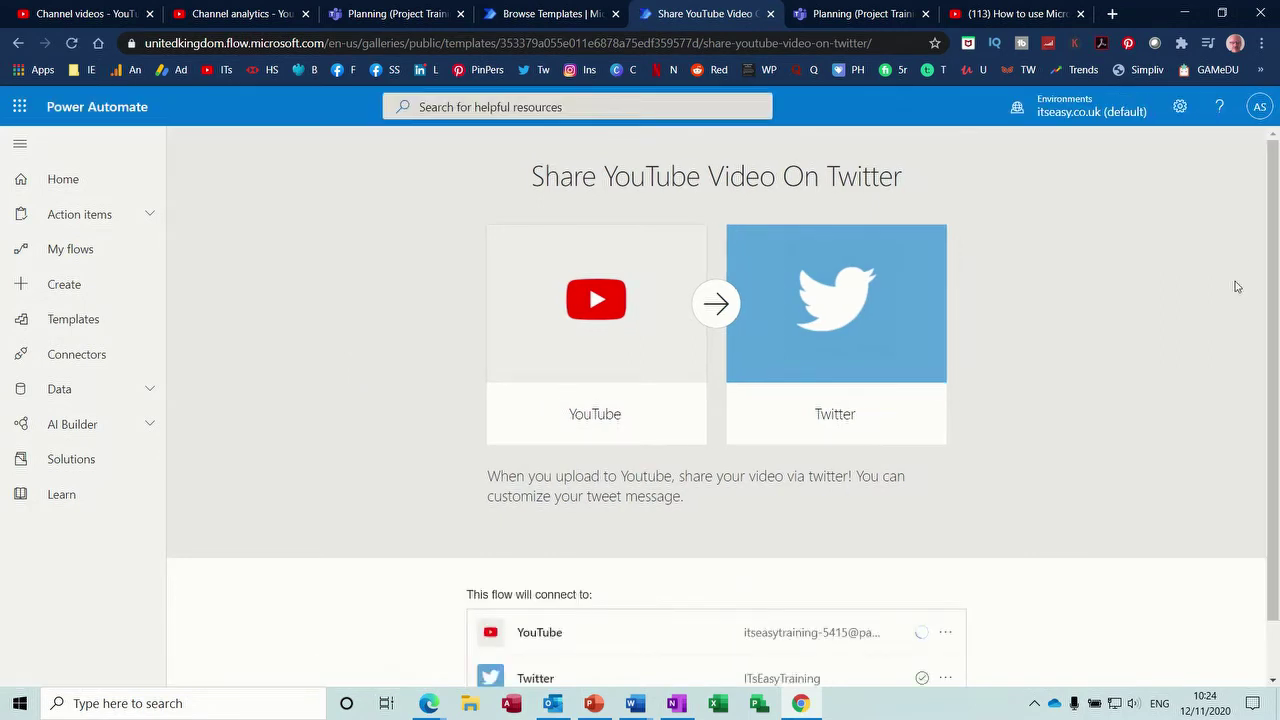
scroll(1278, 305, "down", 1)
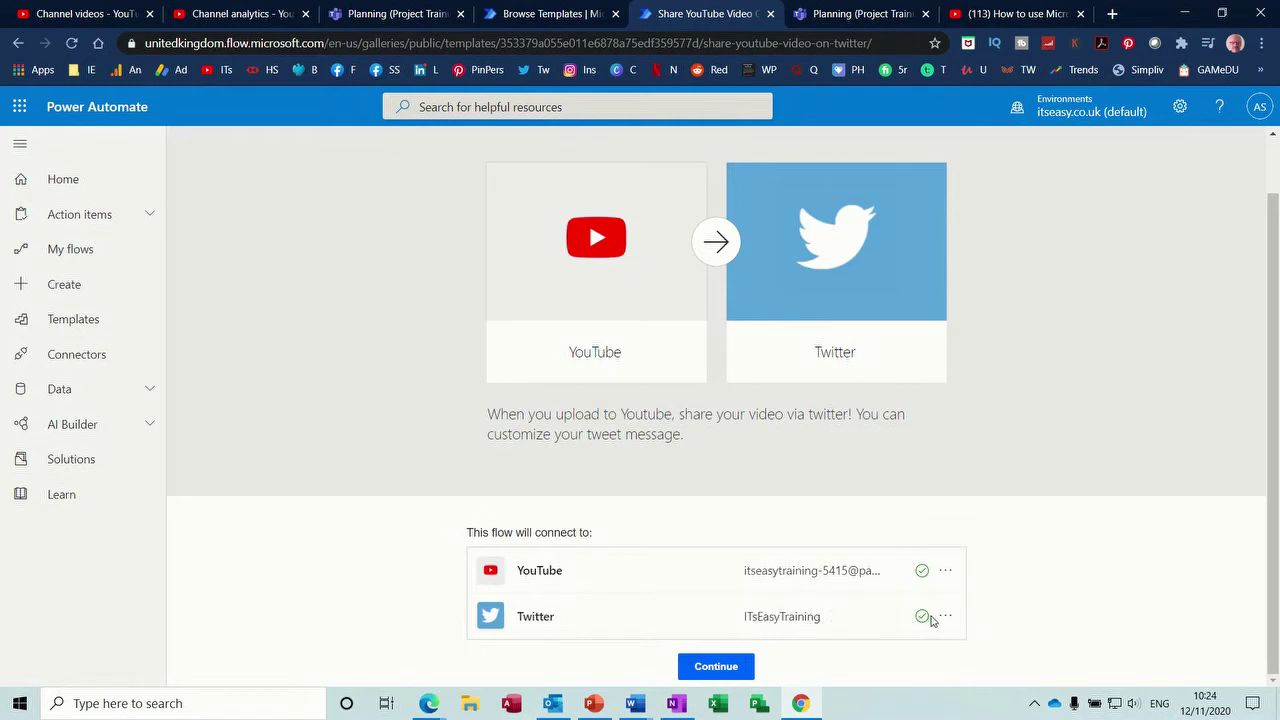
left_click(732, 668)
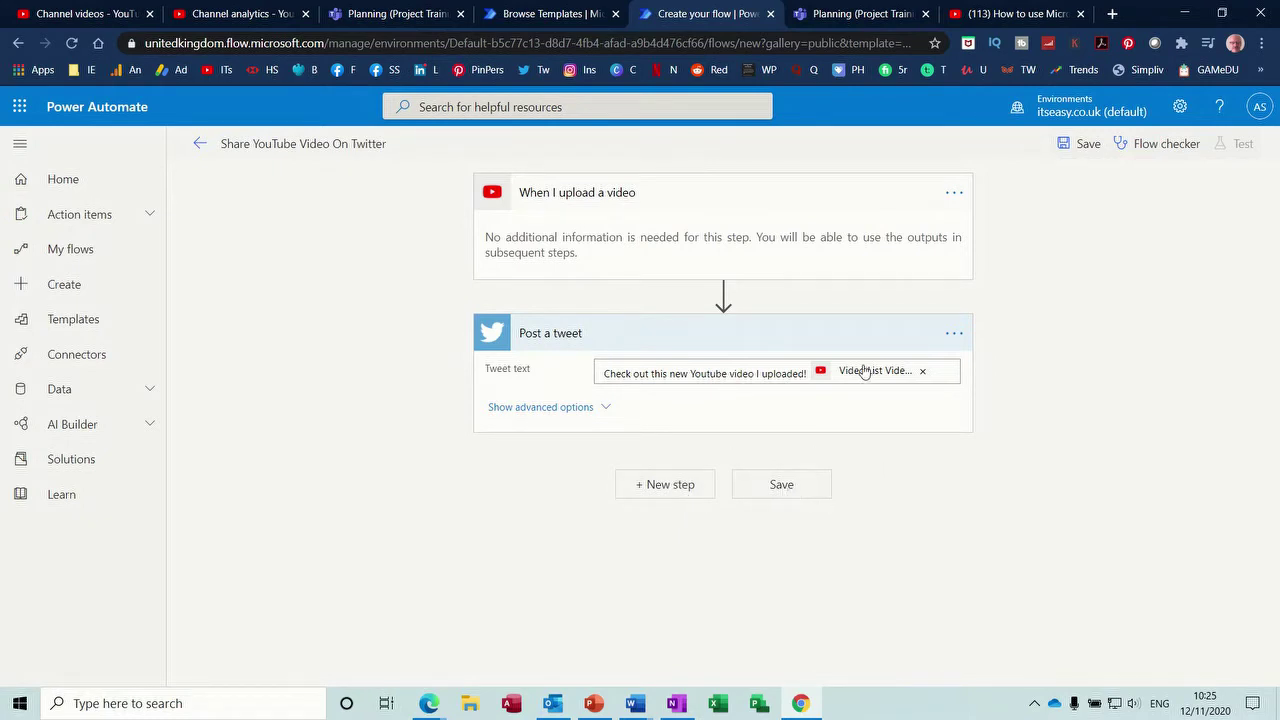
- Toggle the tweet's advanced options, then inspect the tweet text's dynamic content list
left_click(603, 412)
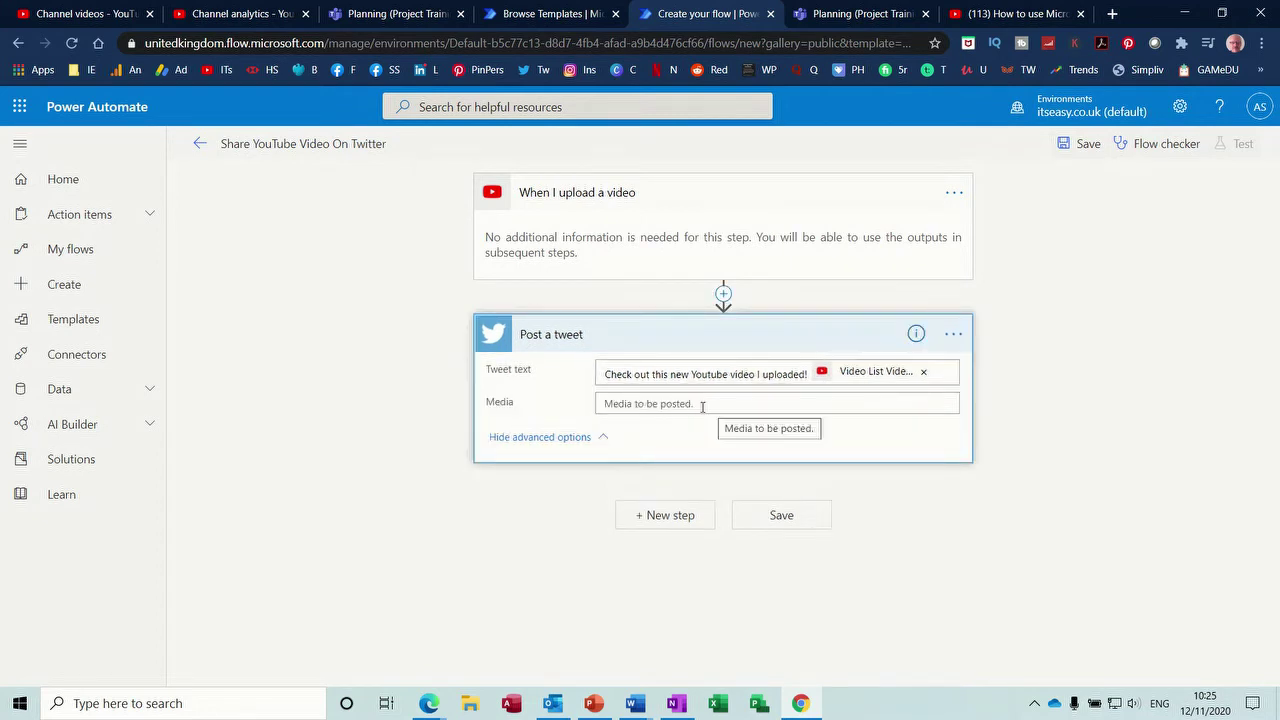
left_click(594, 438)
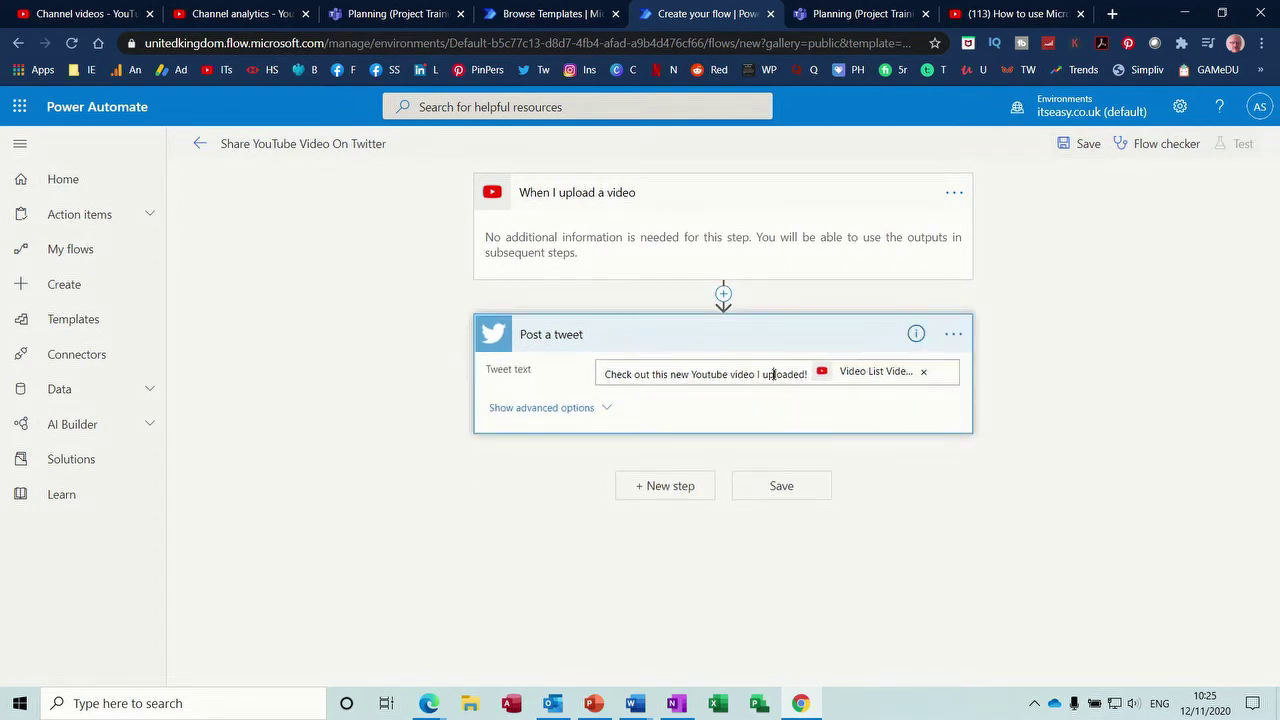
left_click(773, 374)
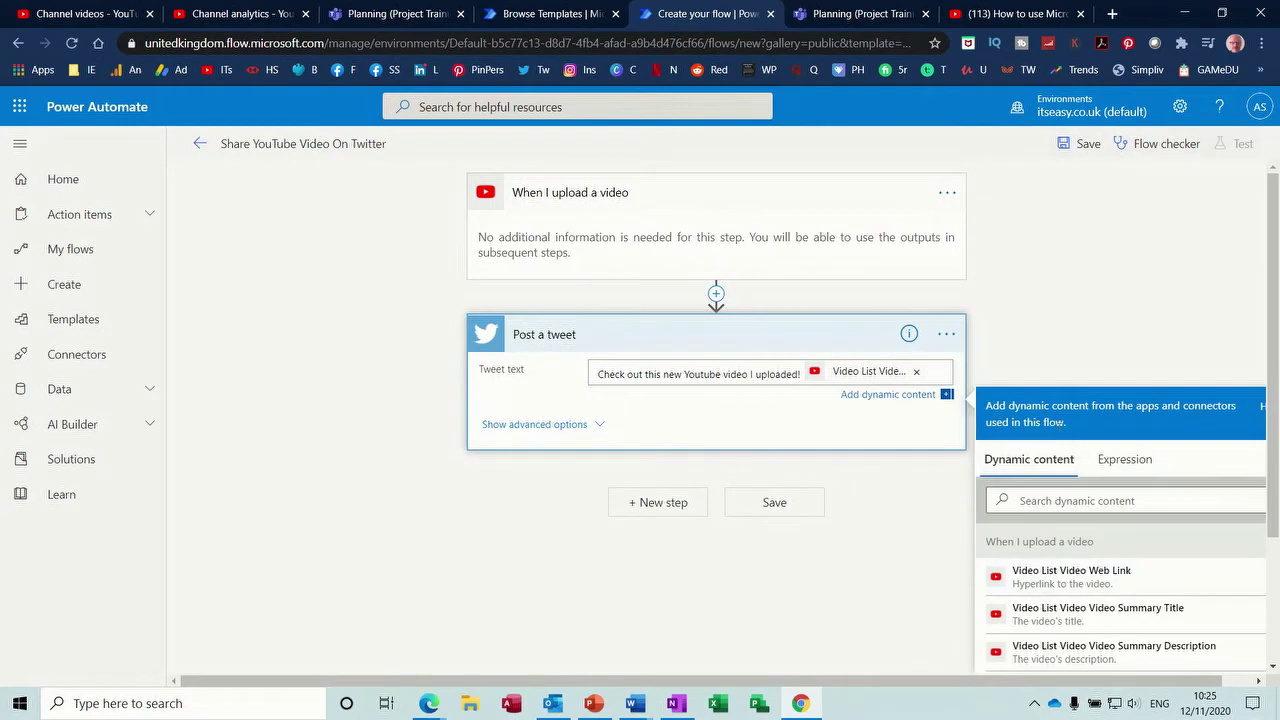
left_click_drag(1265, 291, 1278, 378)
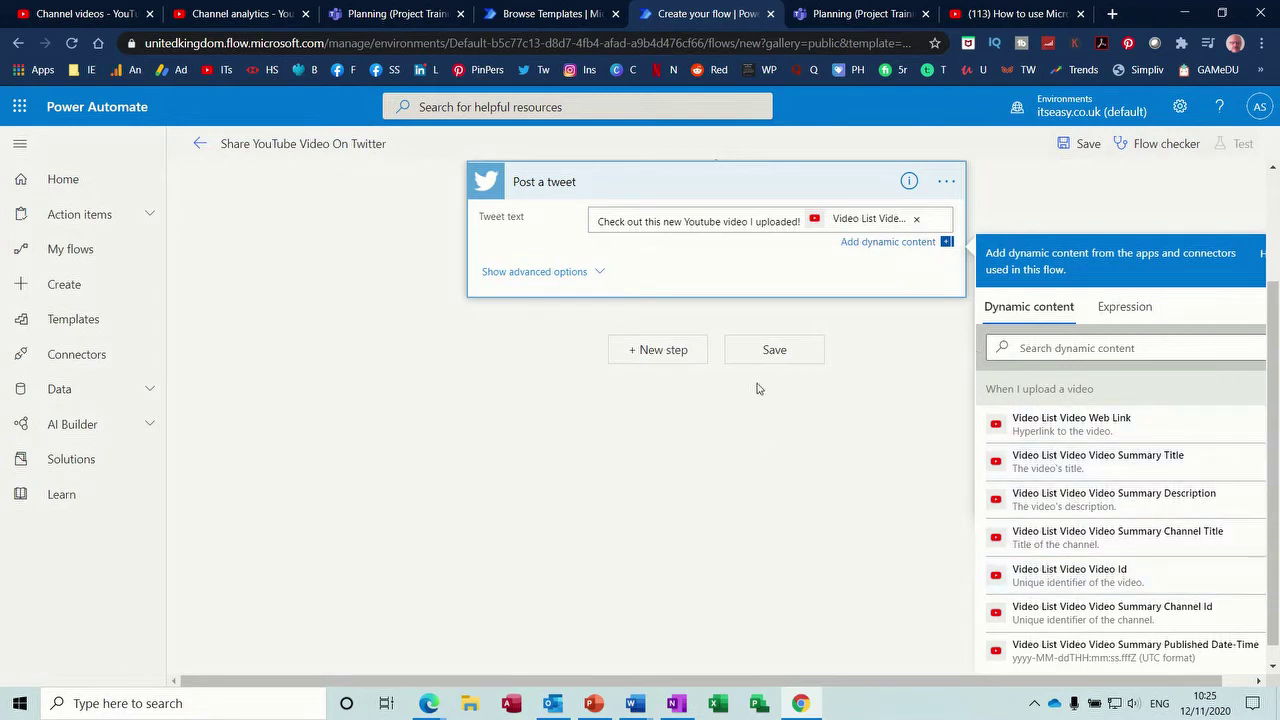
- Save the YouTube-to-Twitter flow, leave the editor, and return to the templates gallery
left_click(771, 362)
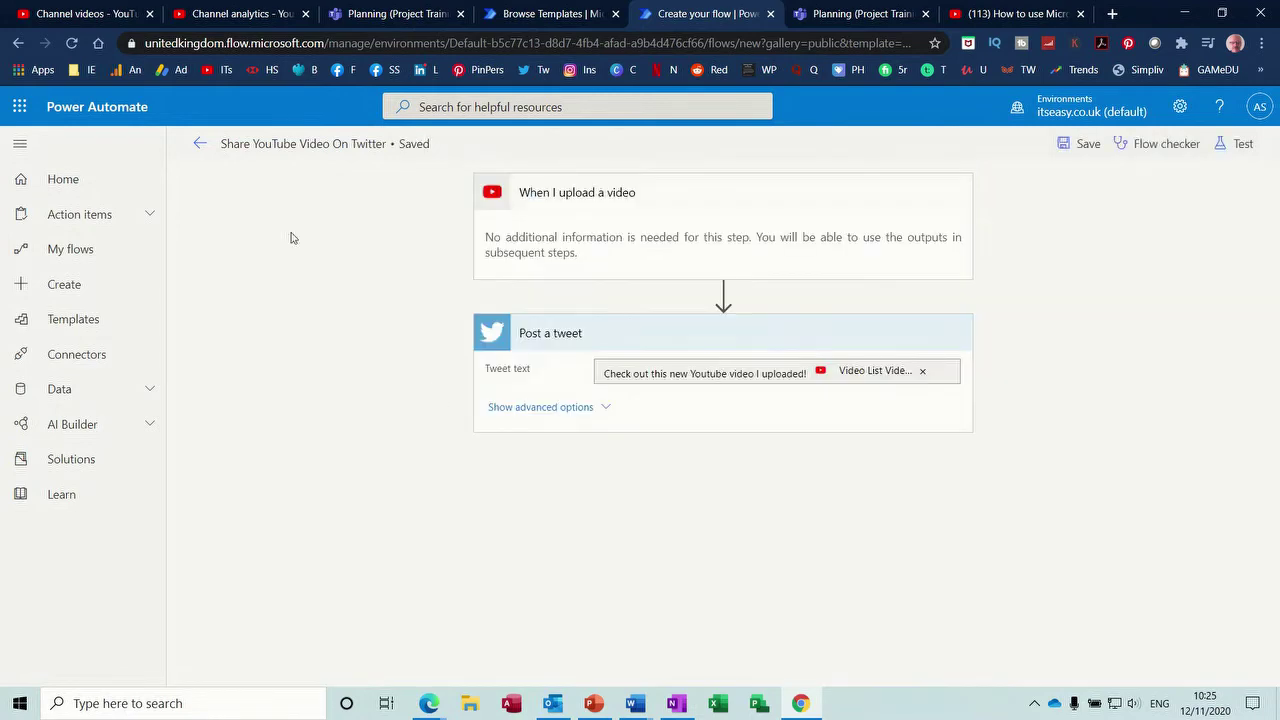
left_click(201, 146)
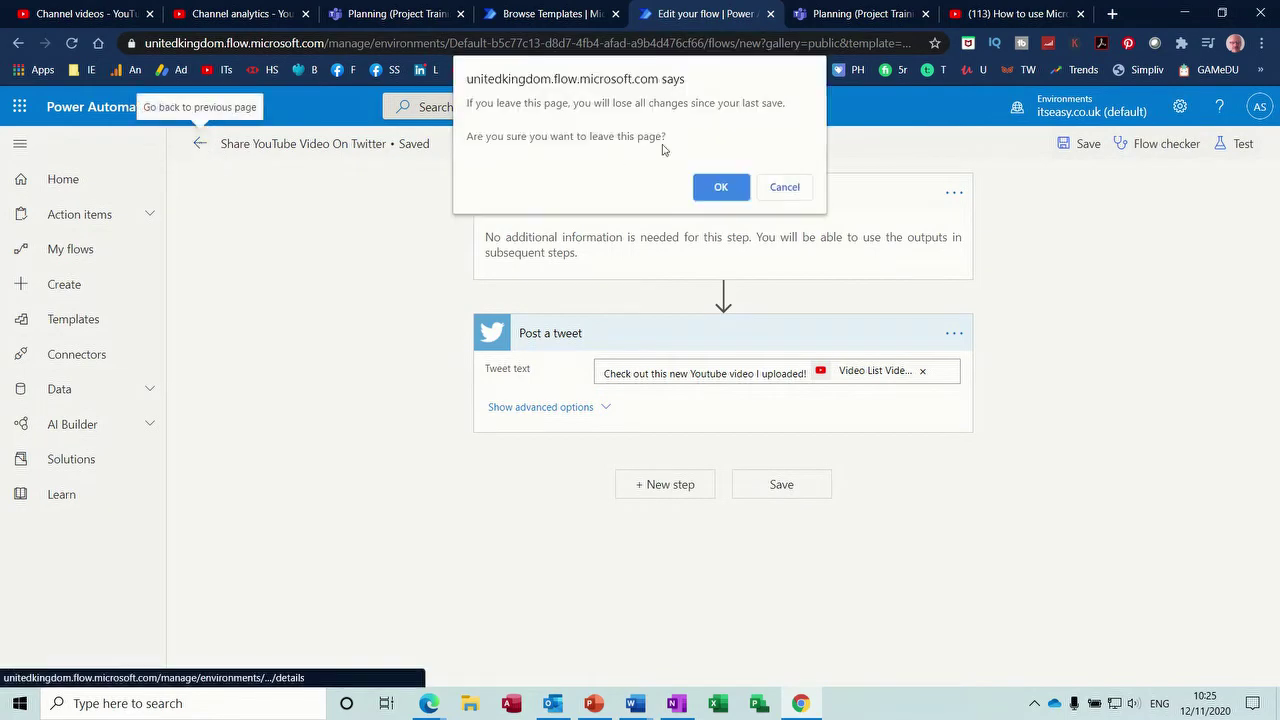
left_click(714, 186)
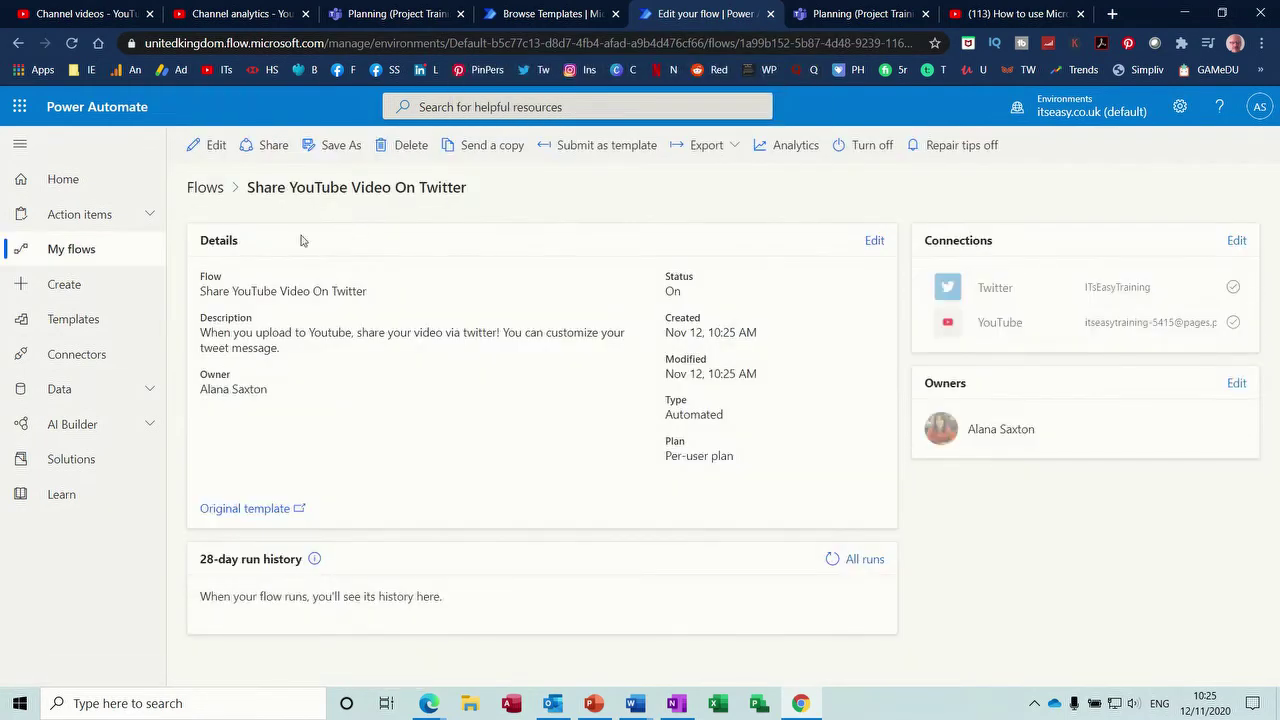
left_click(68, 287)
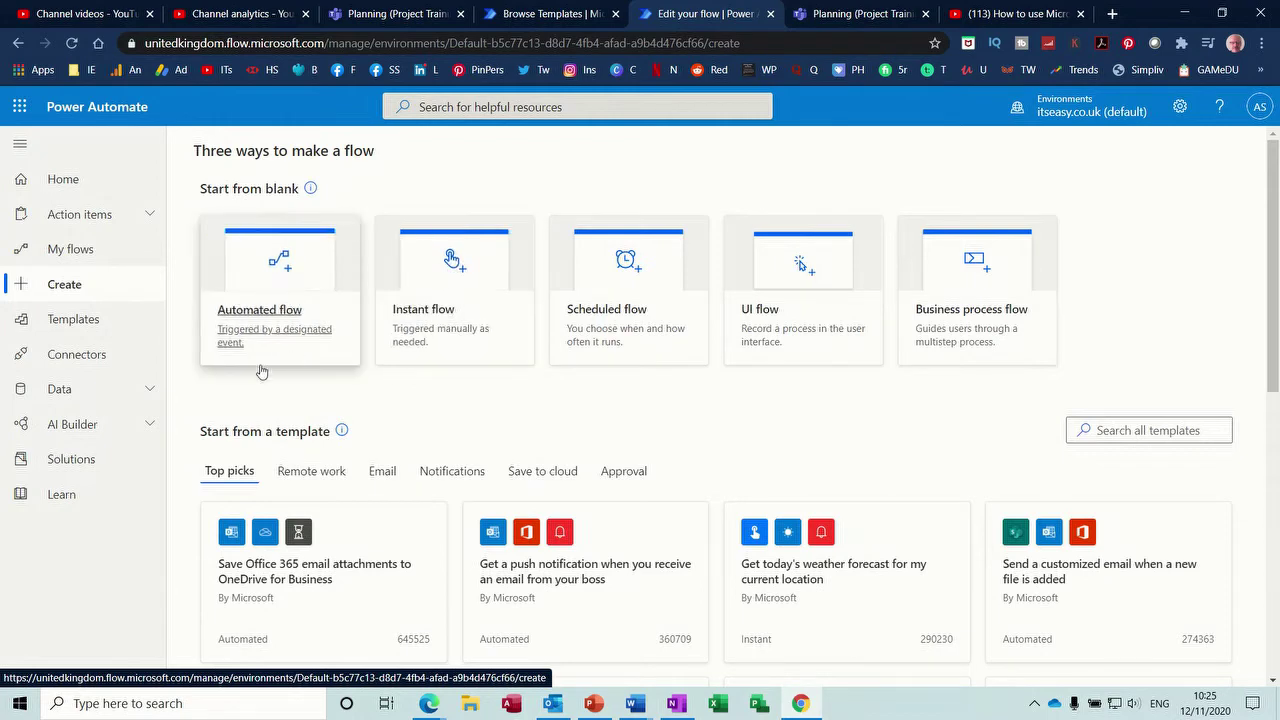
left_click(94, 331)
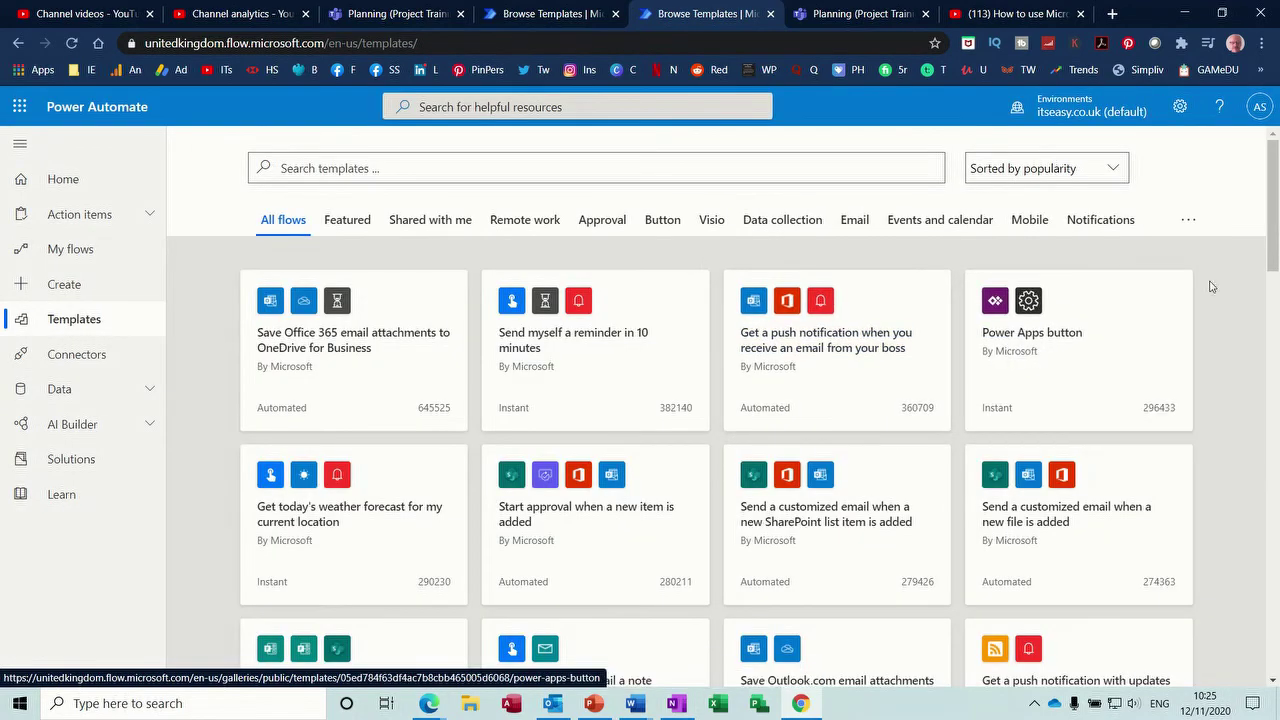
- Start a flow from the 'Post messages to Microsoft Teams when a new task is created in Planner' template
left_click_drag(1277, 205, 1277, 383)
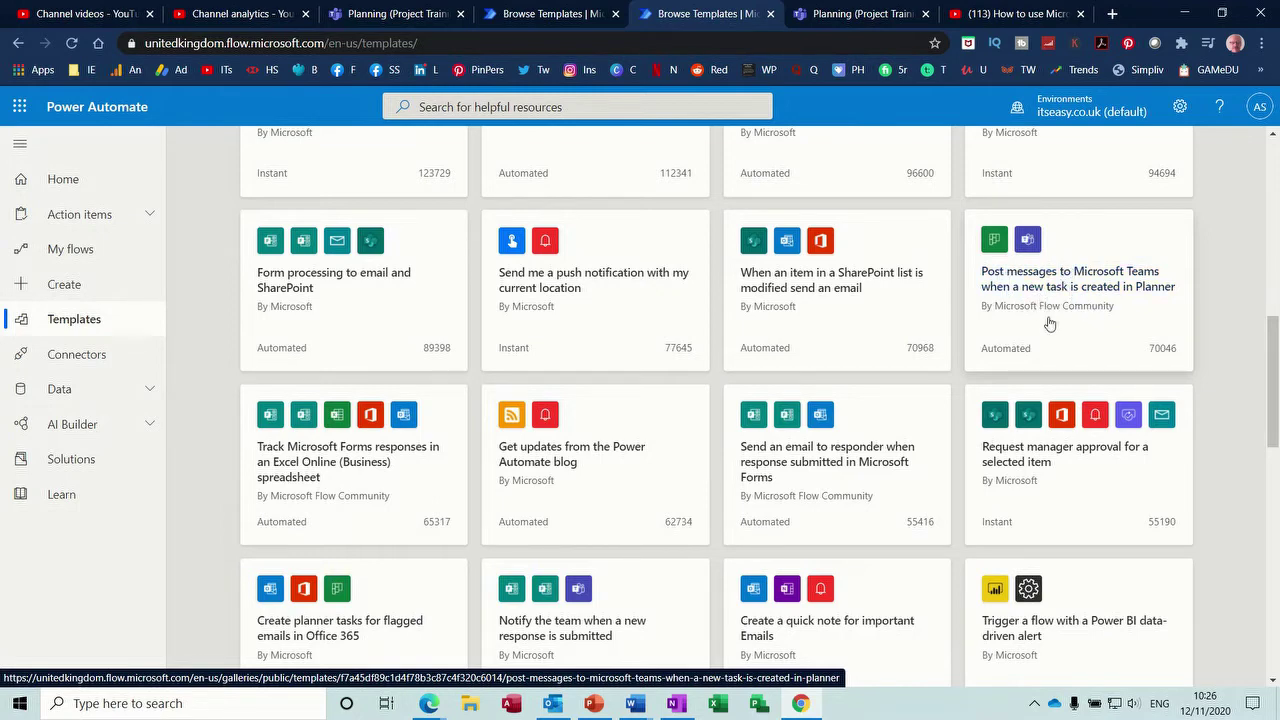
left_click(1058, 316)
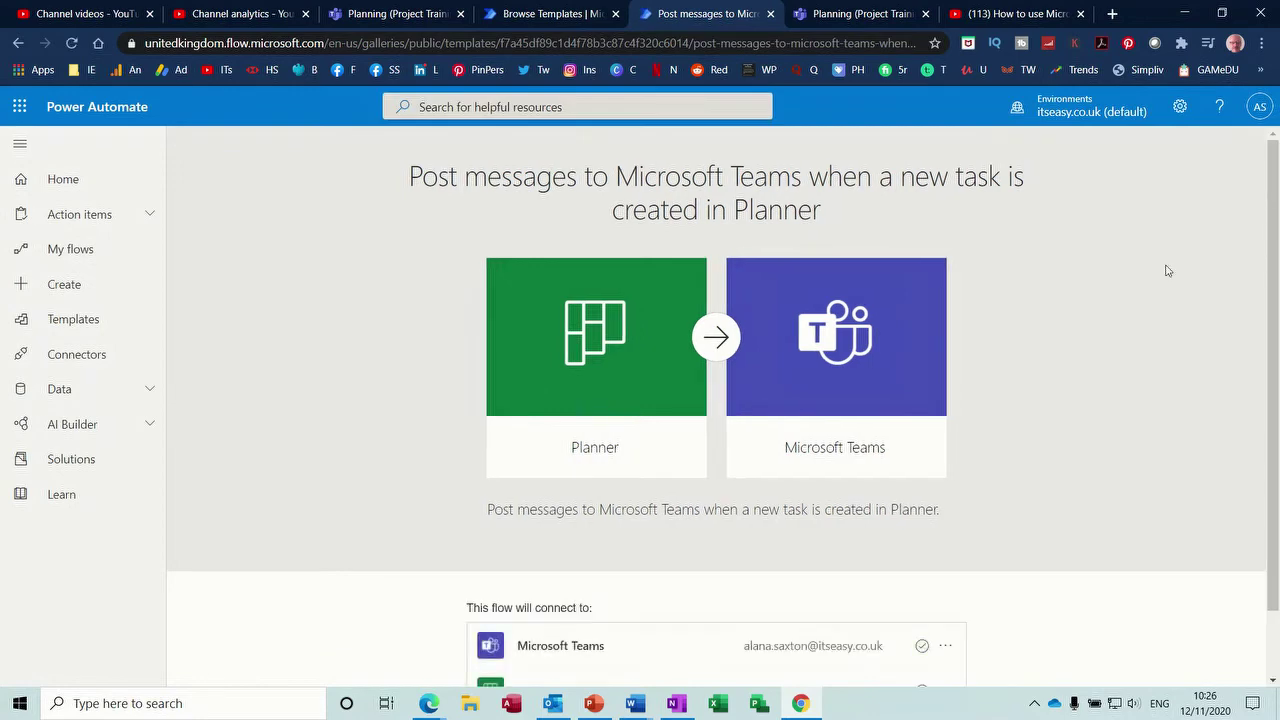
scroll(1120, 390, "down", 2)
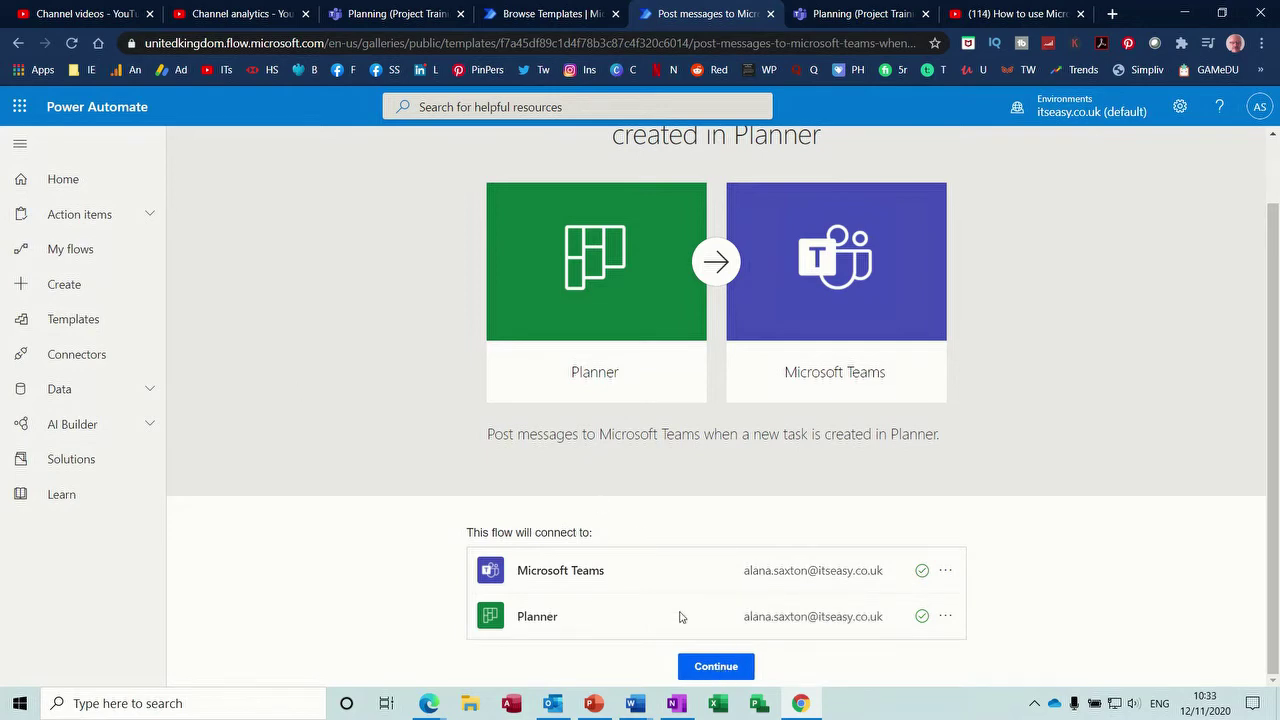
left_click(716, 667)
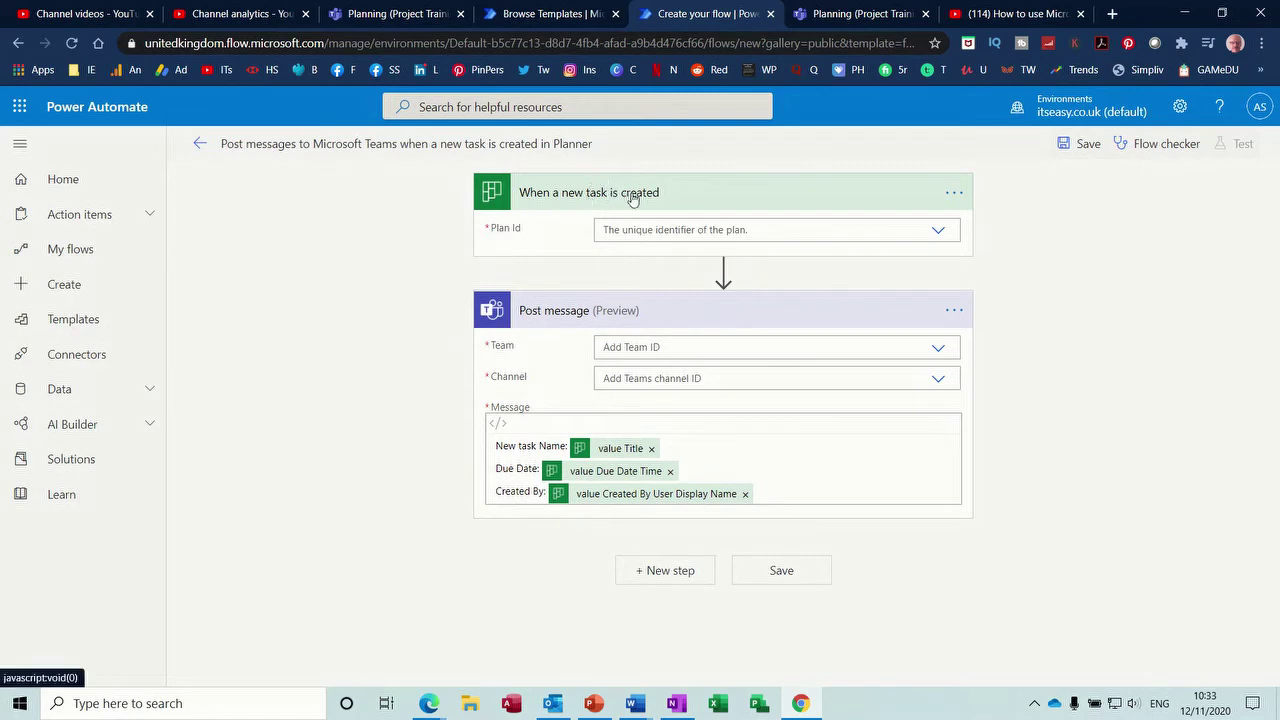
- Set the flow to the Project training plan and the Project Training team's Planning channel, then save
left_click(939, 233)
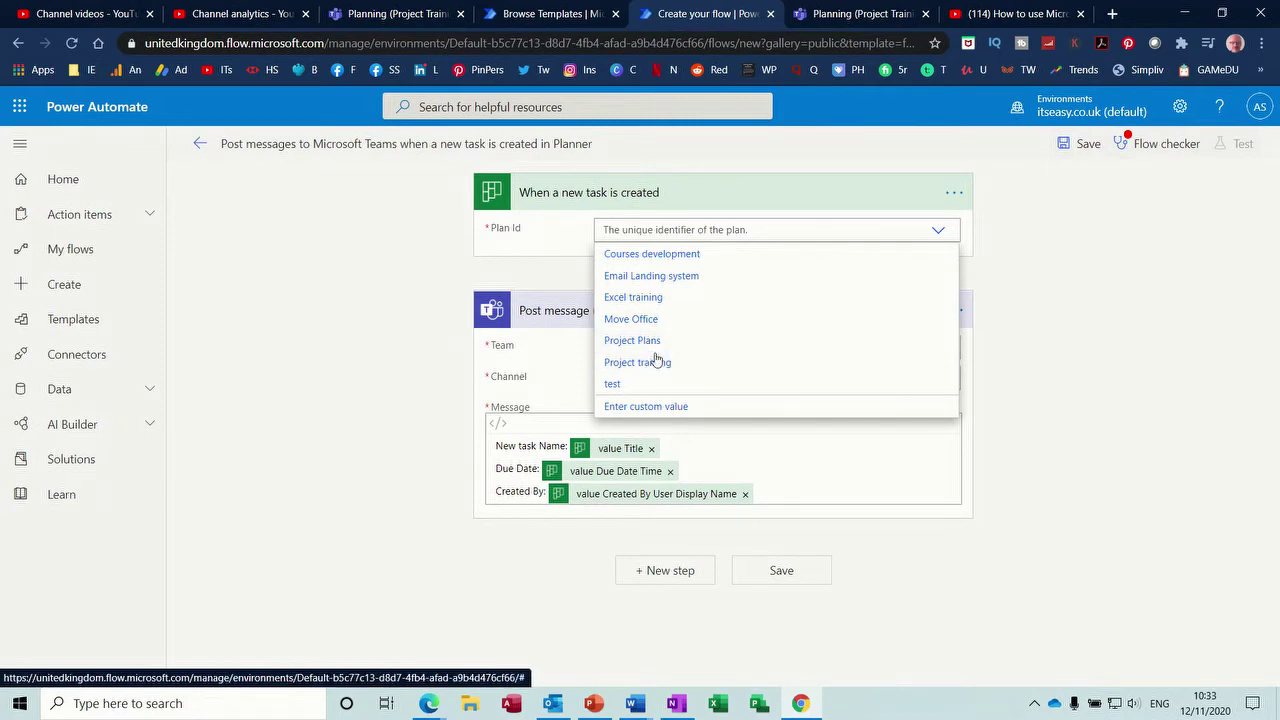
left_click(656, 363)
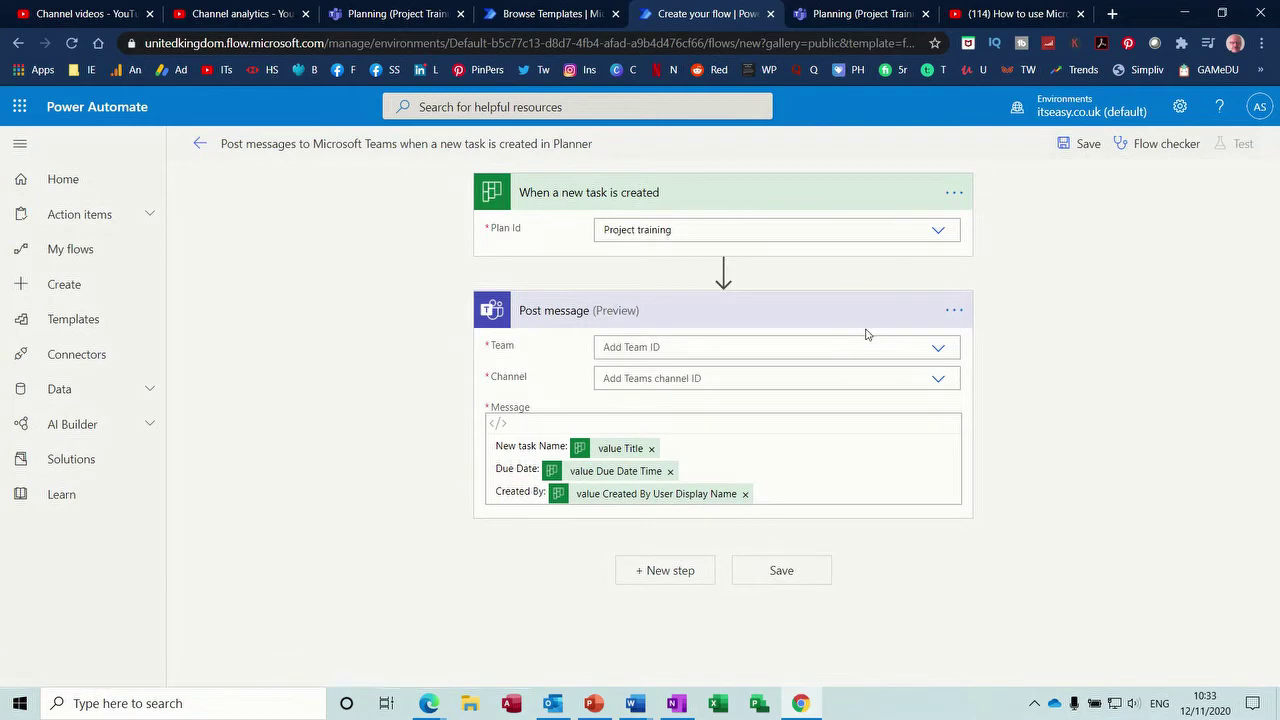
left_click(938, 350)
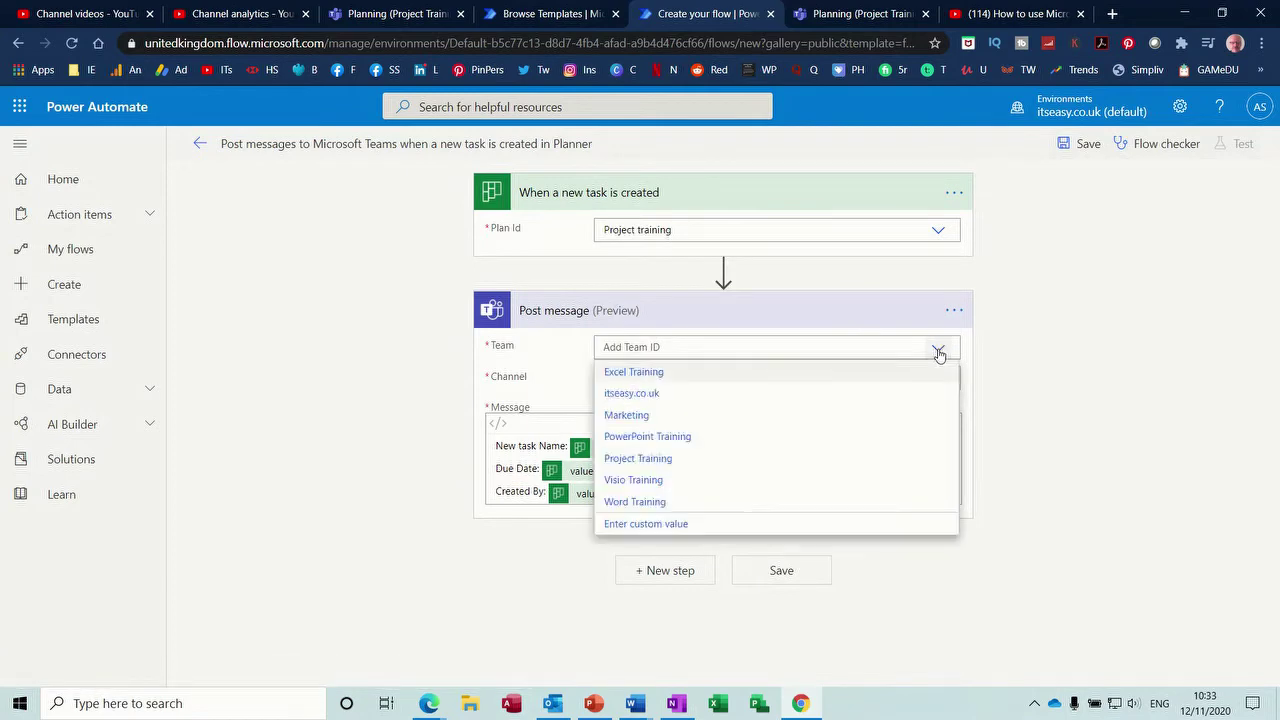
left_click(653, 467)
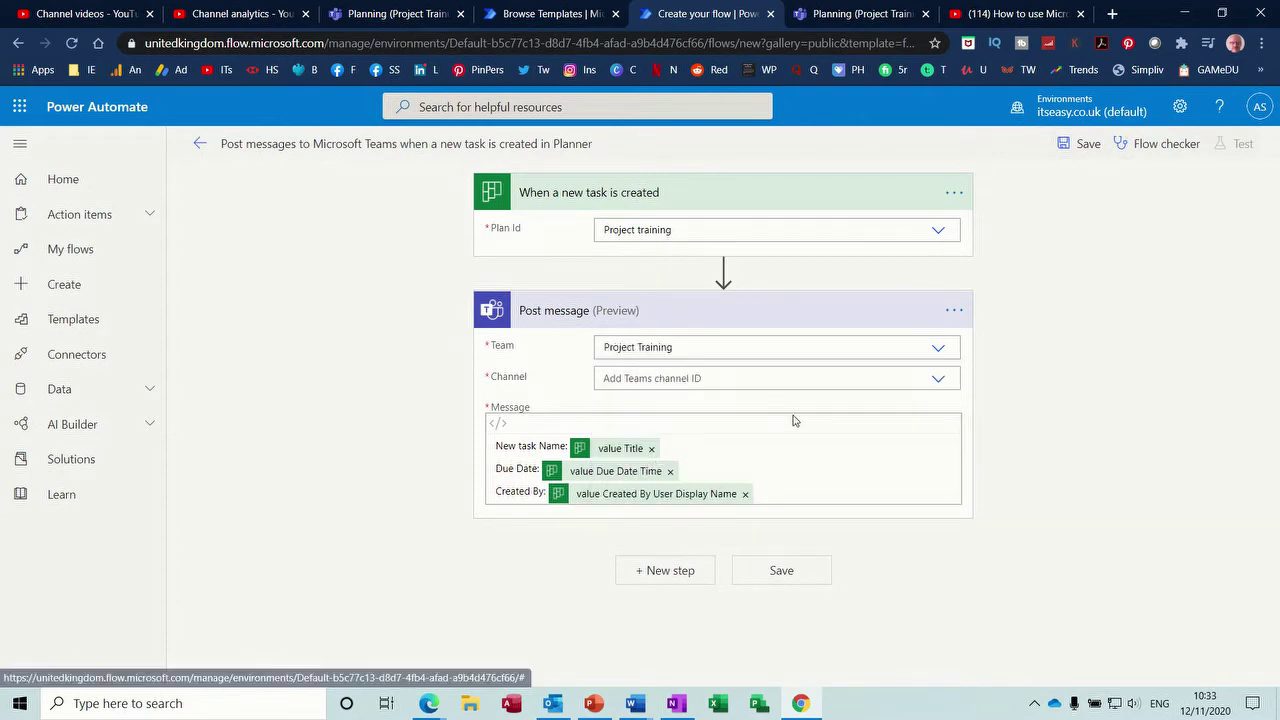
left_click(939, 381)
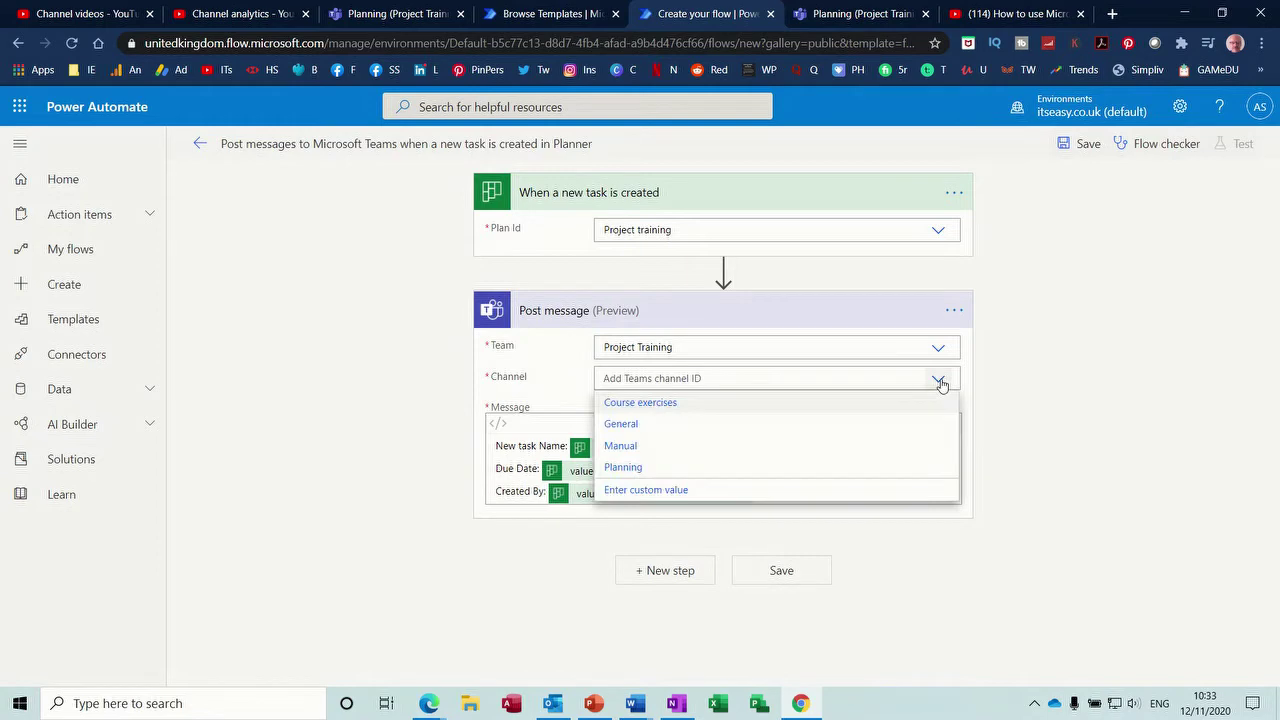
left_click(637, 468)
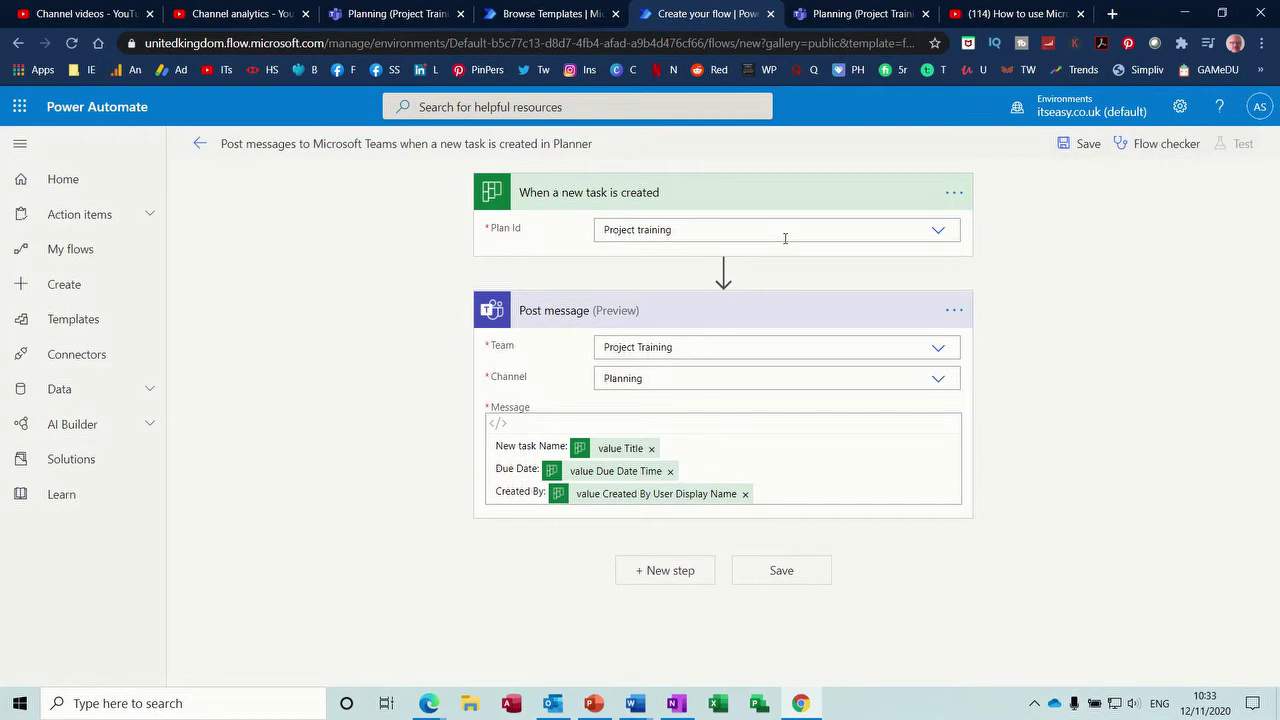
left_click(938, 235)
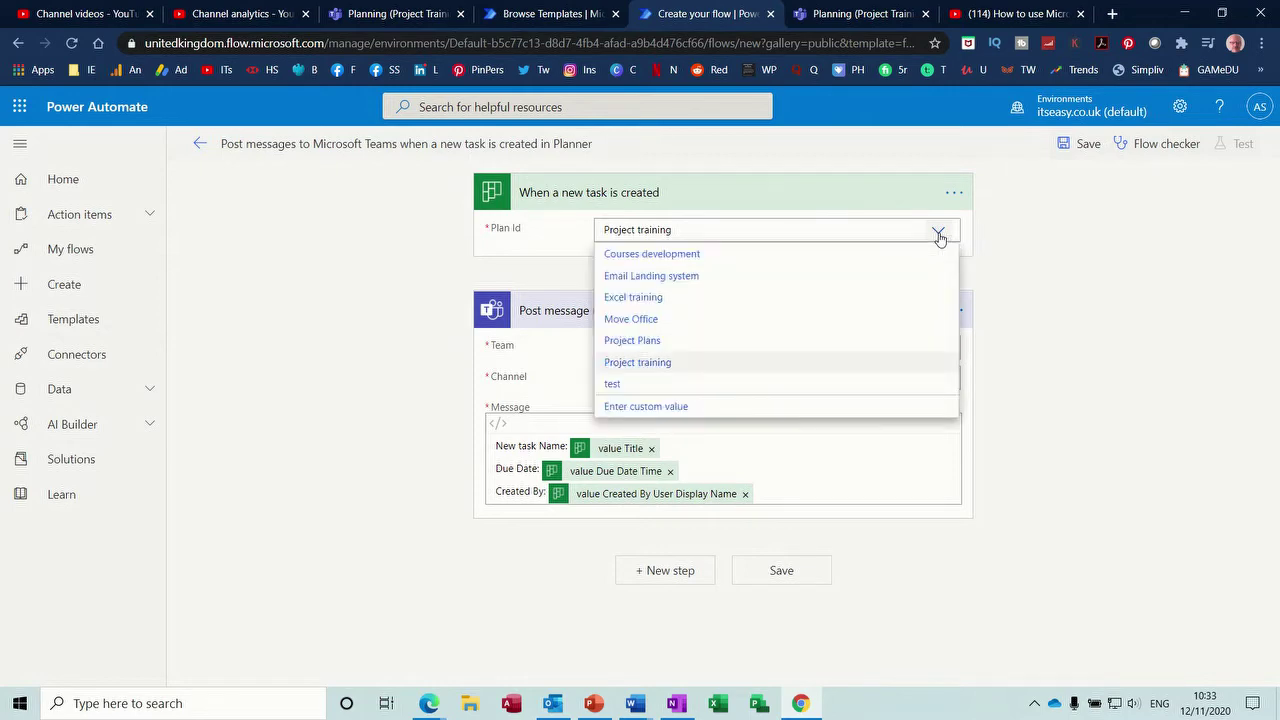
left_click(938, 233)
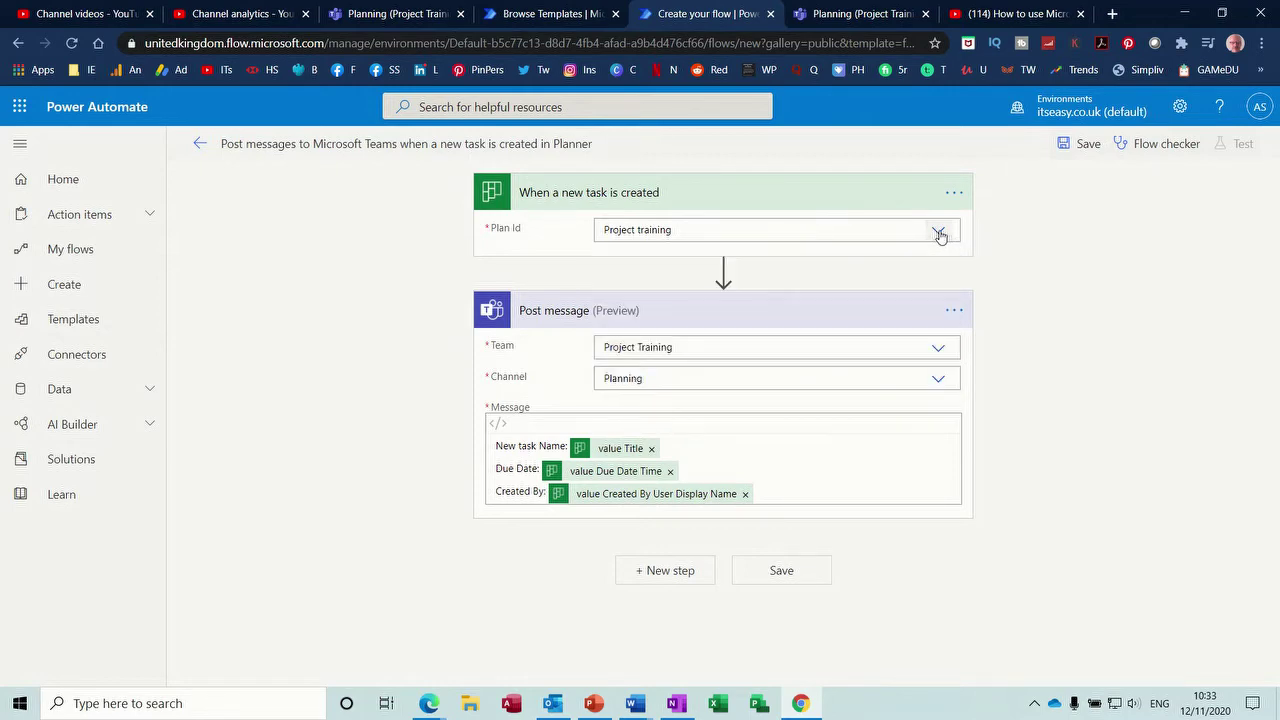
left_click(759, 572)
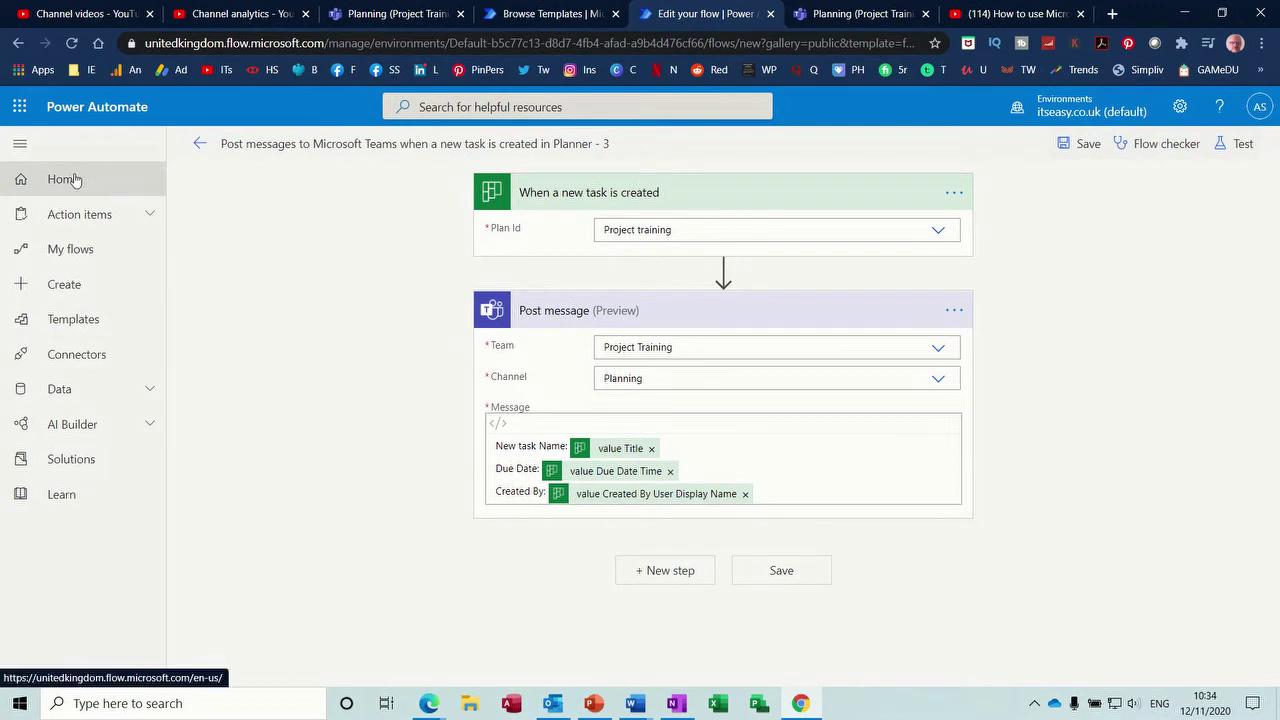
- On the Project Plans board, add 'here we go again' to To do, assigned to a team member
left_click(396, 16)
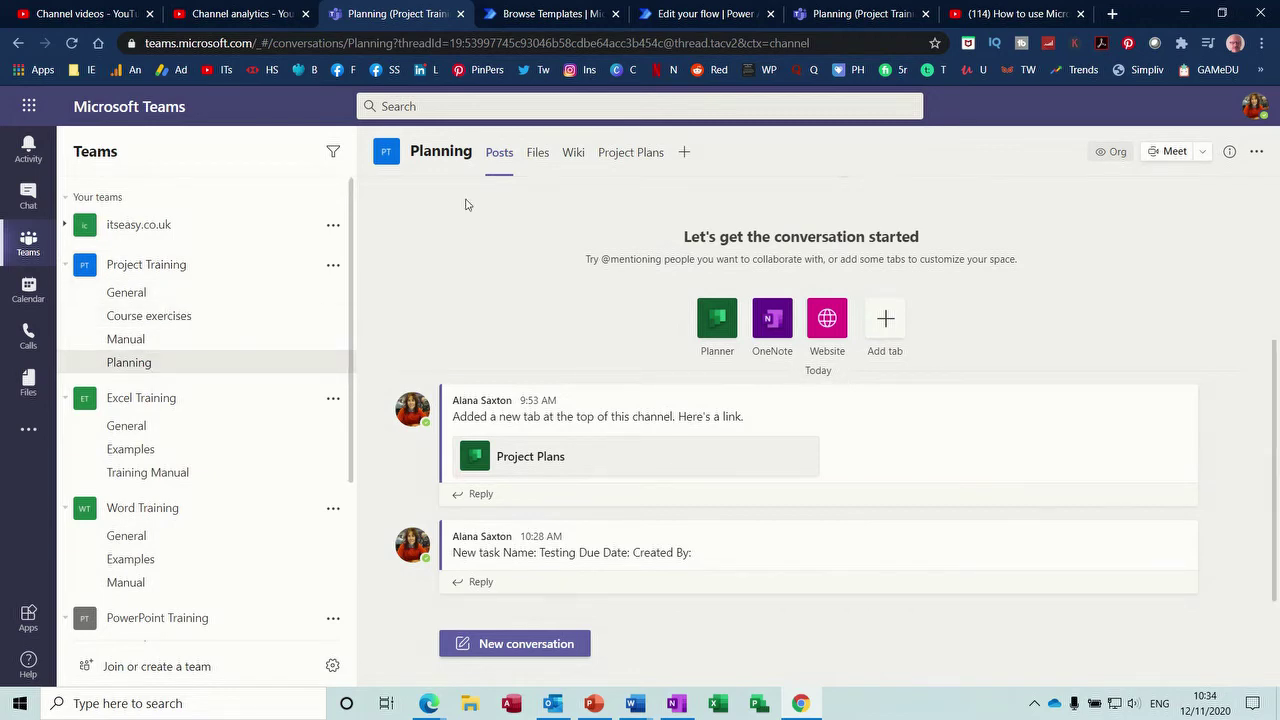
left_click(618, 156)
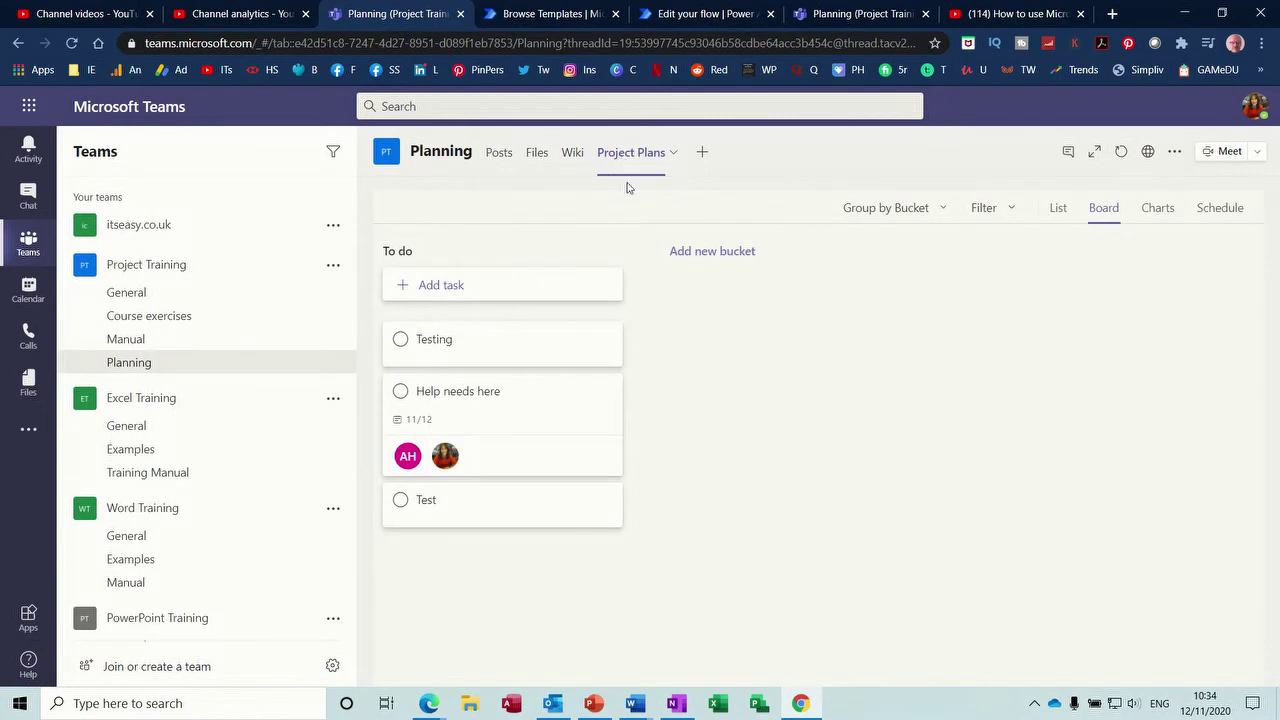
left_click(457, 288)
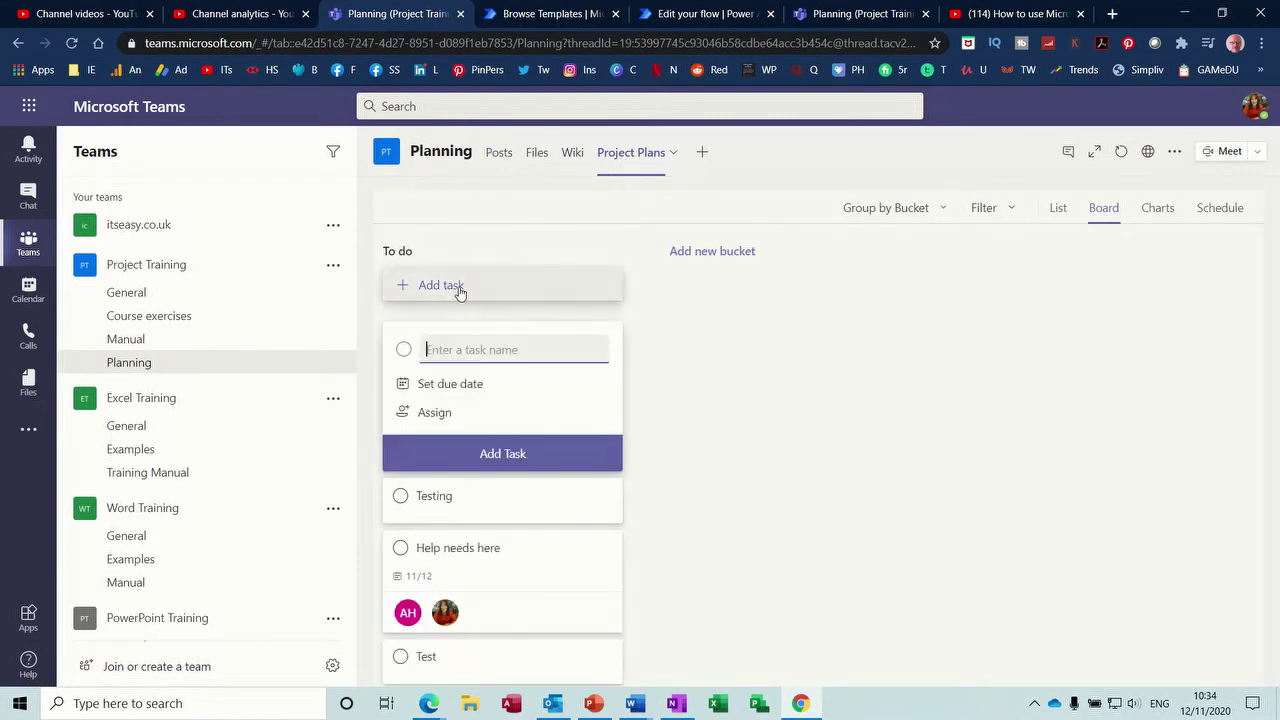
type("here we go again")
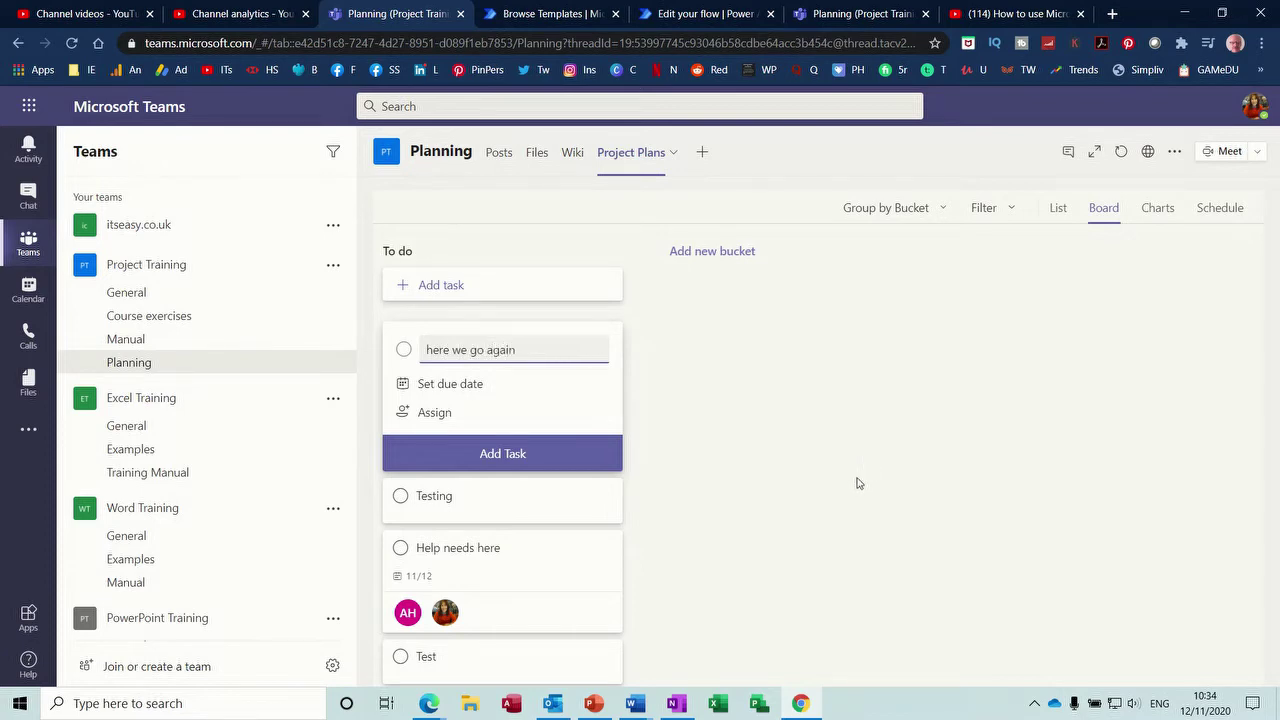
left_click(446, 417)
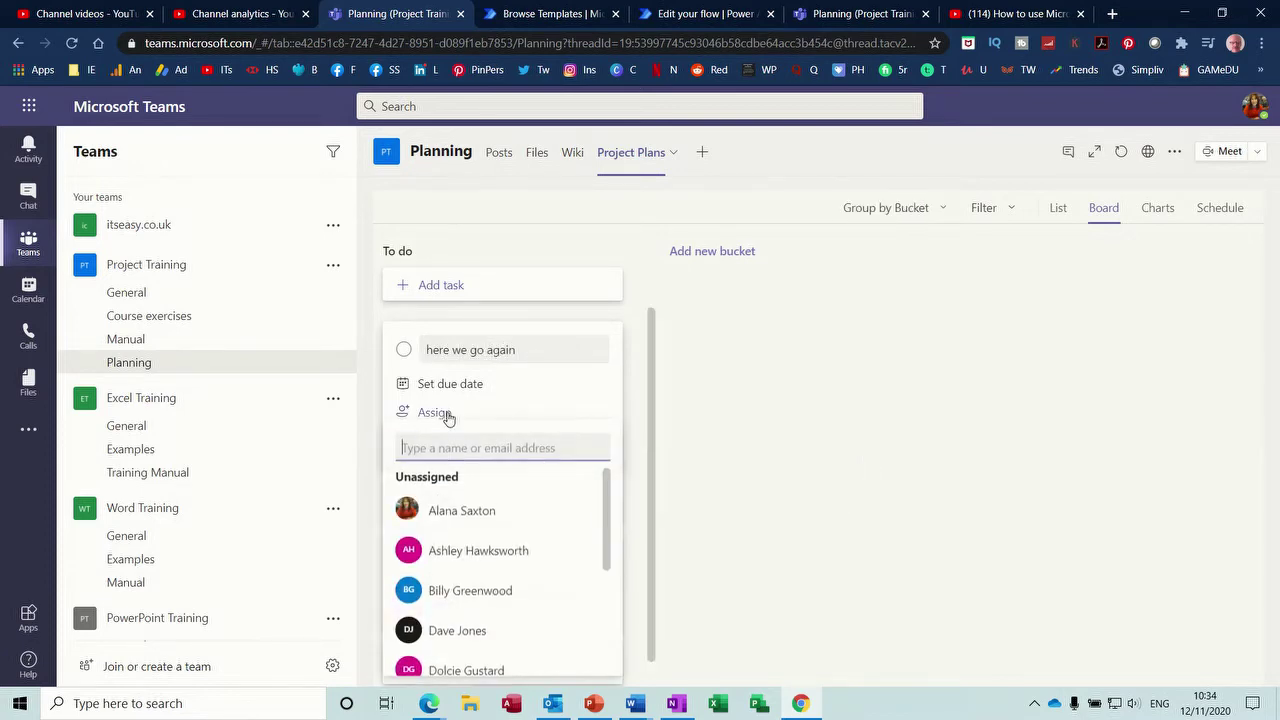
left_click(440, 510)
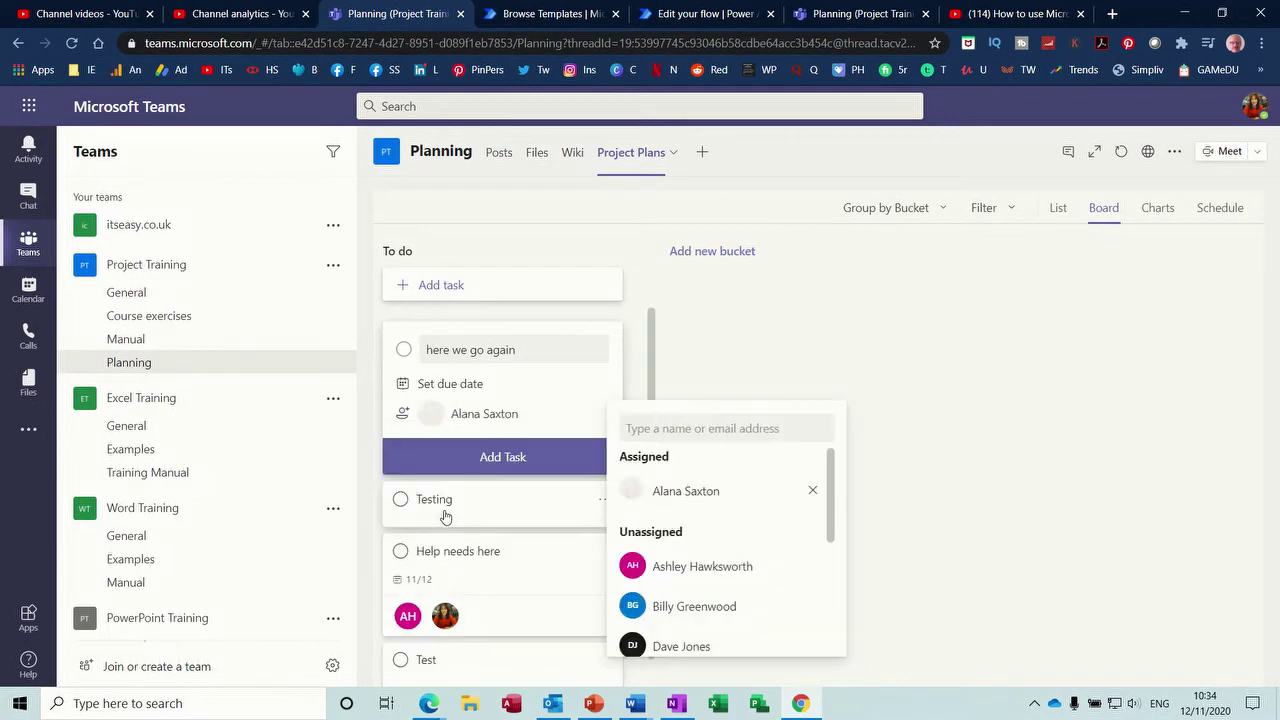
left_click(494, 460)
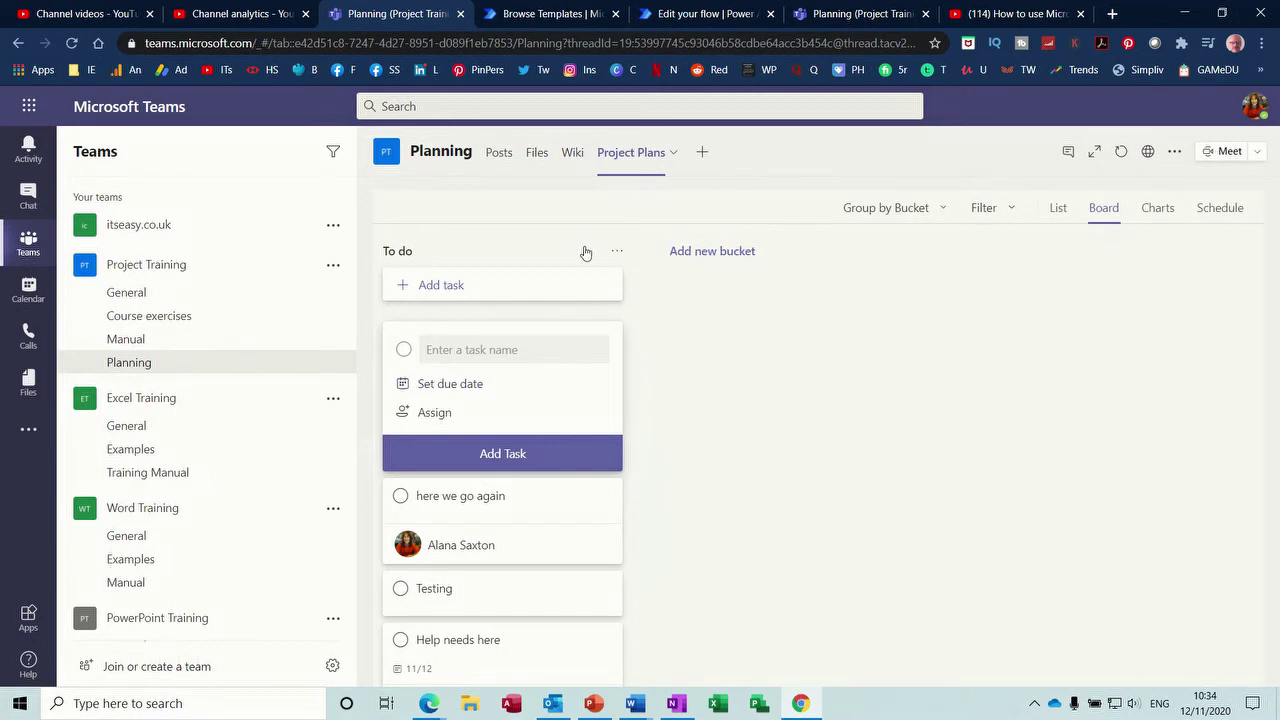
left_click(501, 158)
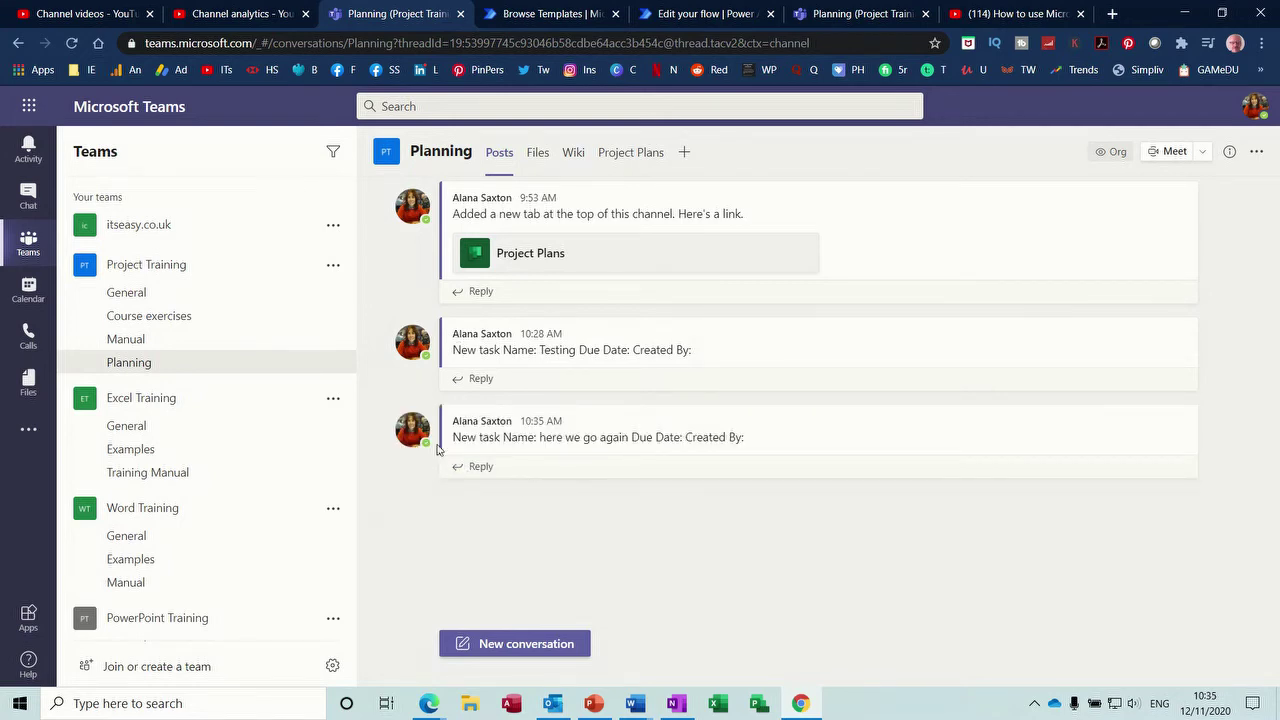
- Review the Planning channel's new-task post, then start building a new instant flow in Power Automate
mouse_move(587, 441)
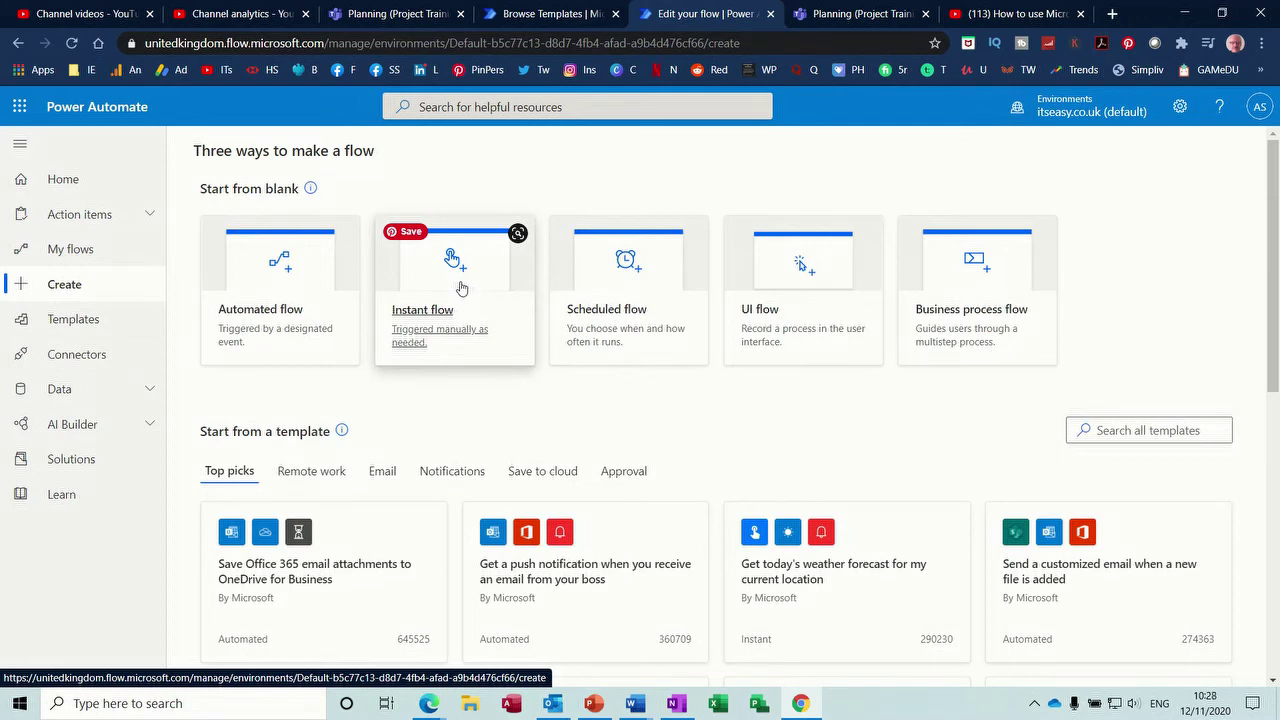
left_click(461, 288)
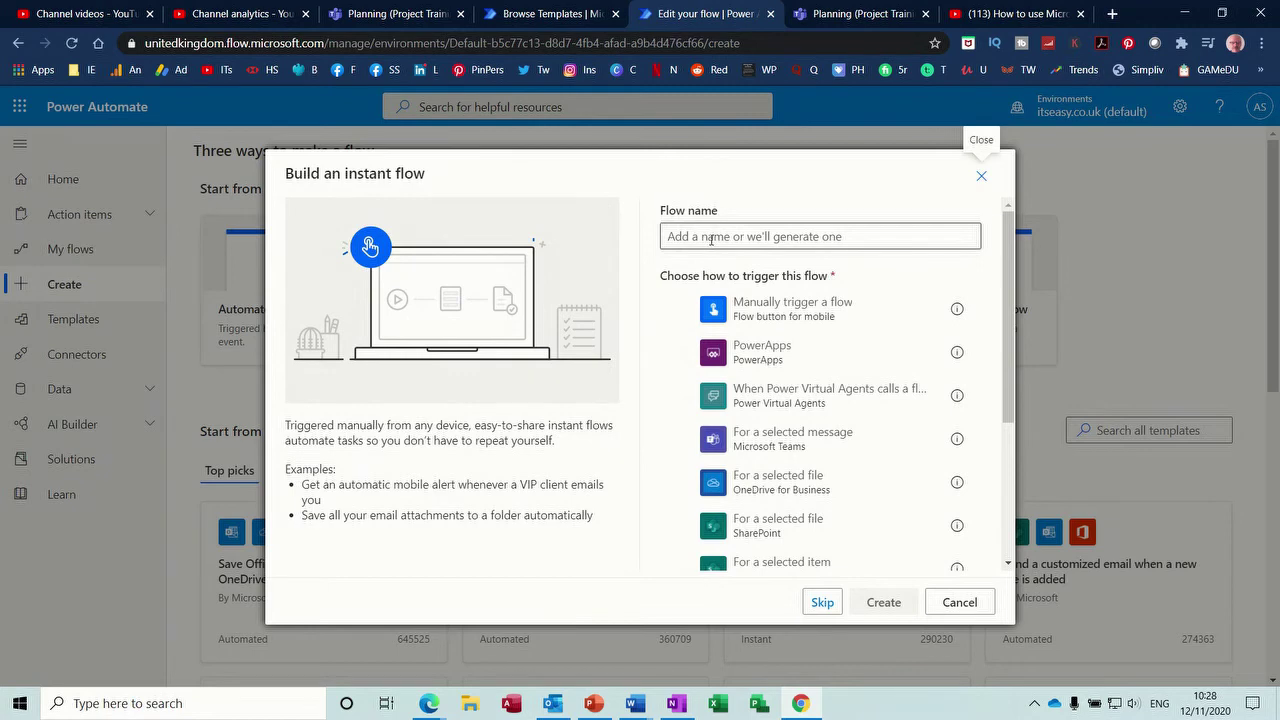
- Create a manually triggered instant flow named 'testing' and add a step after its trigger
left_click(693, 313)
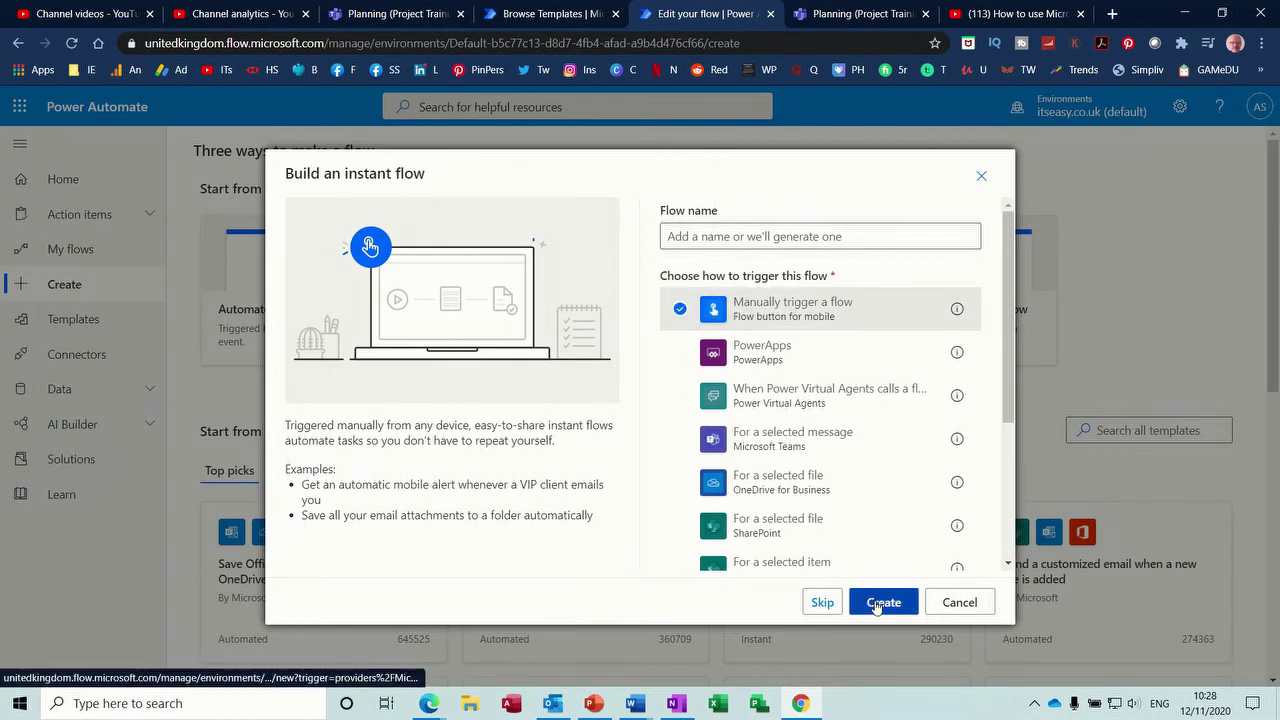
left_click(720, 235)
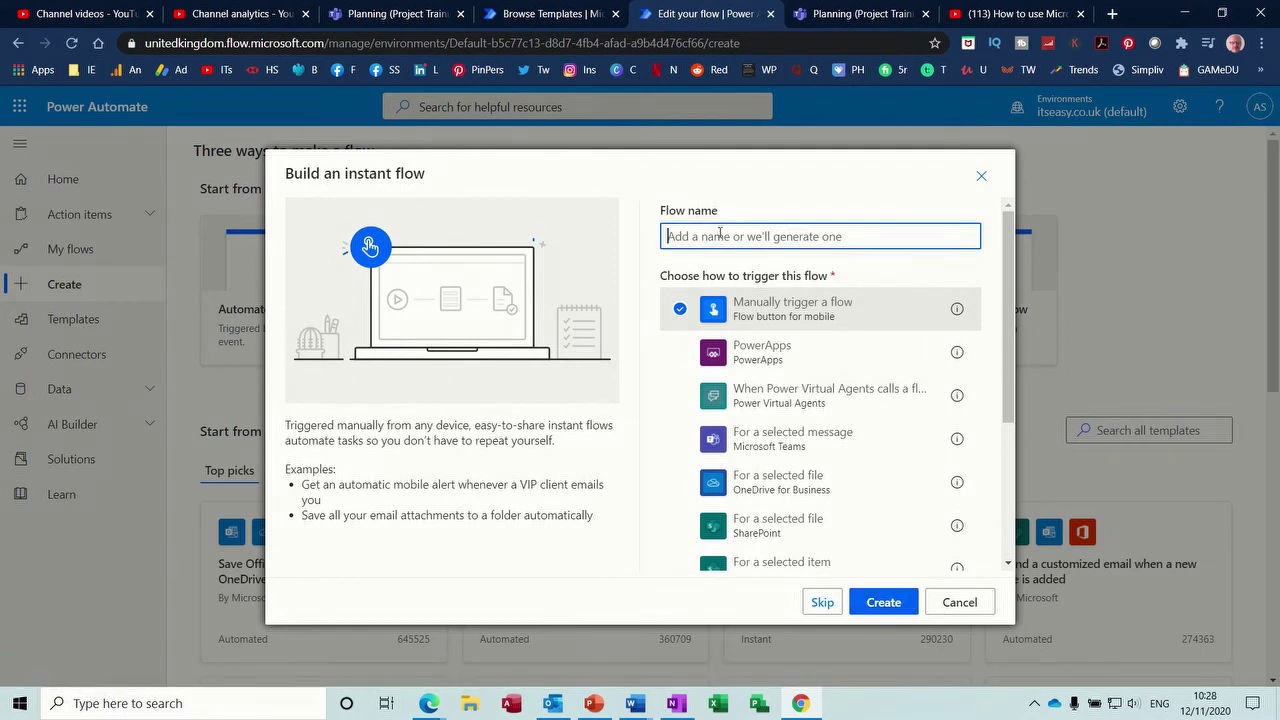
type("testing")
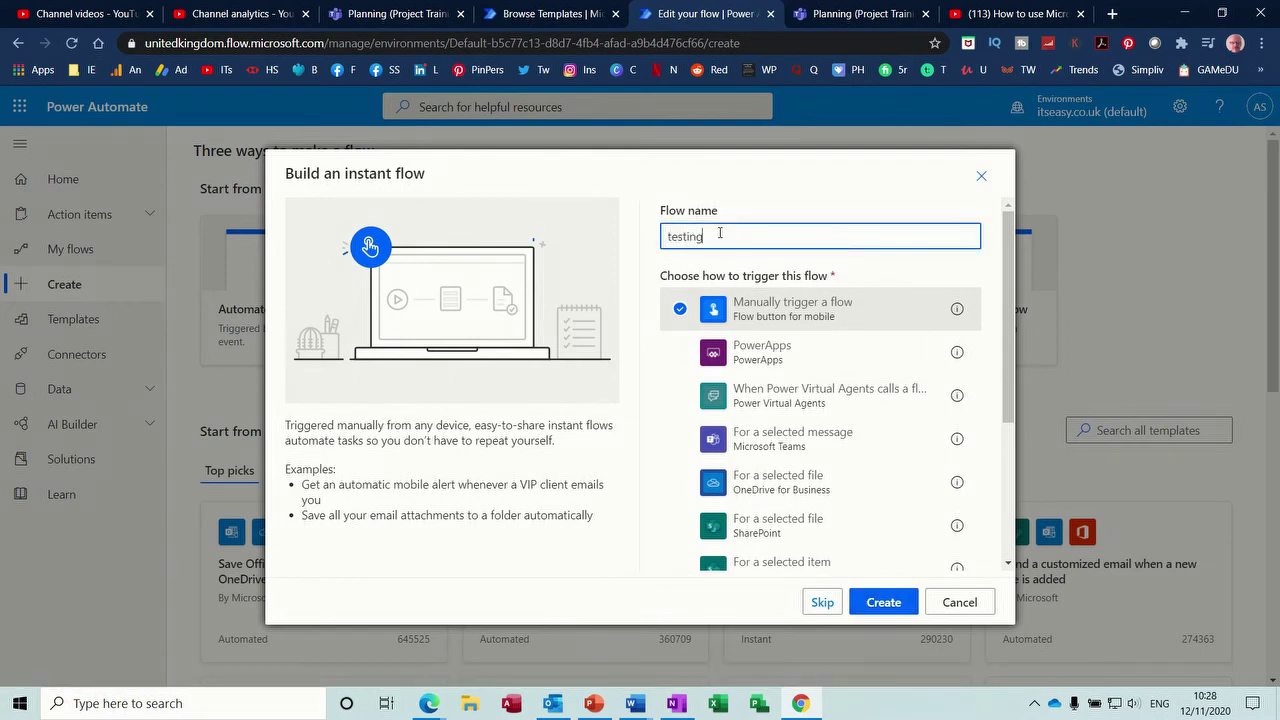
left_click(876, 603)
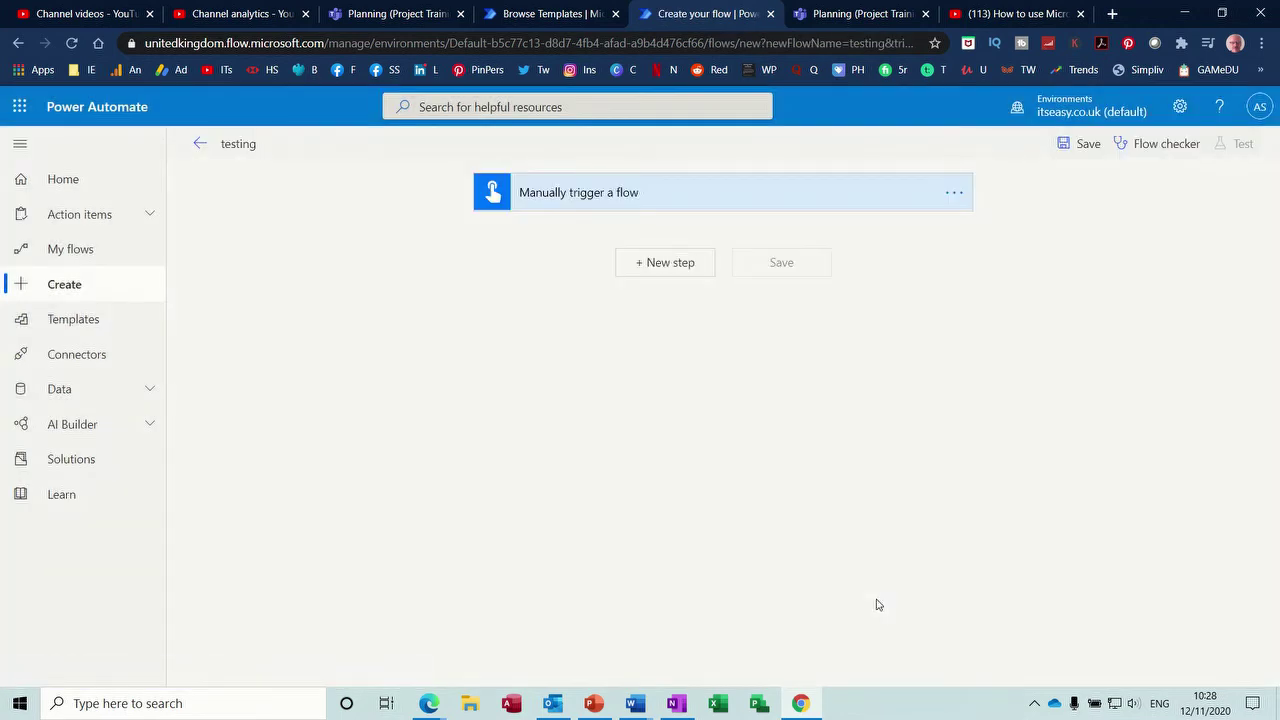
left_click(676, 266)
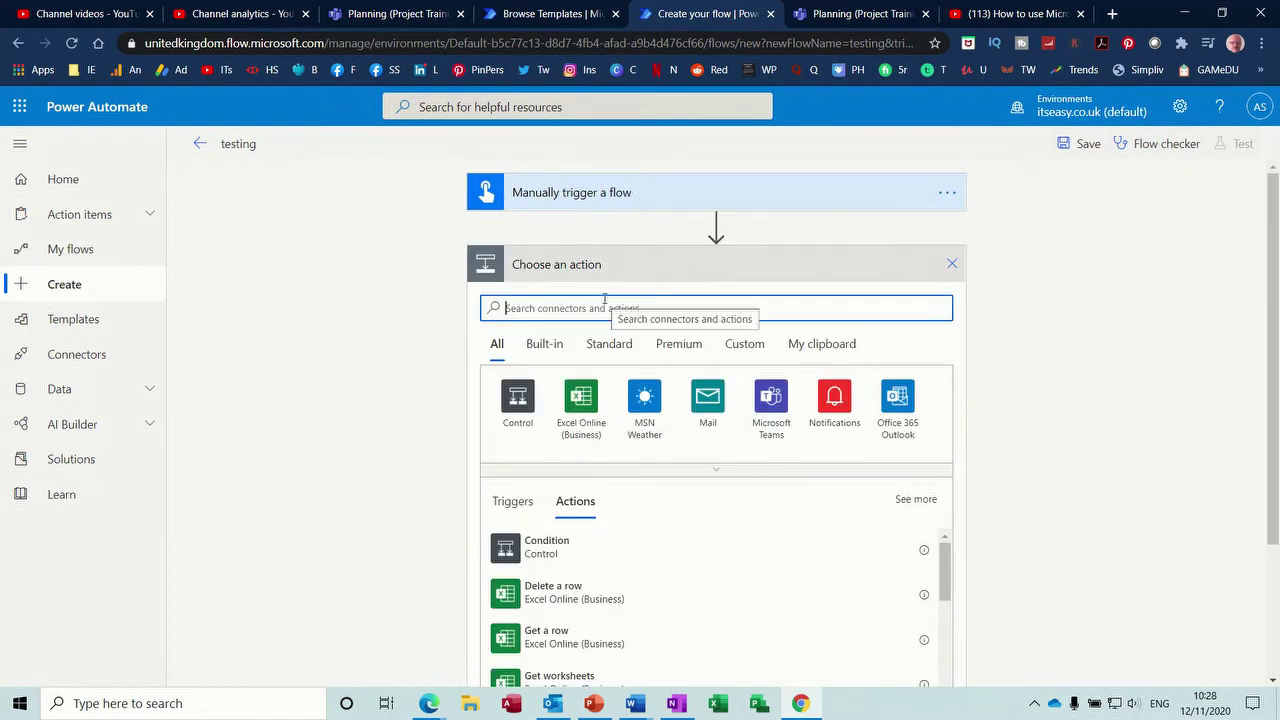
- Add the YouTube 'When I upload a video' trigger to the testing flow
type("you")
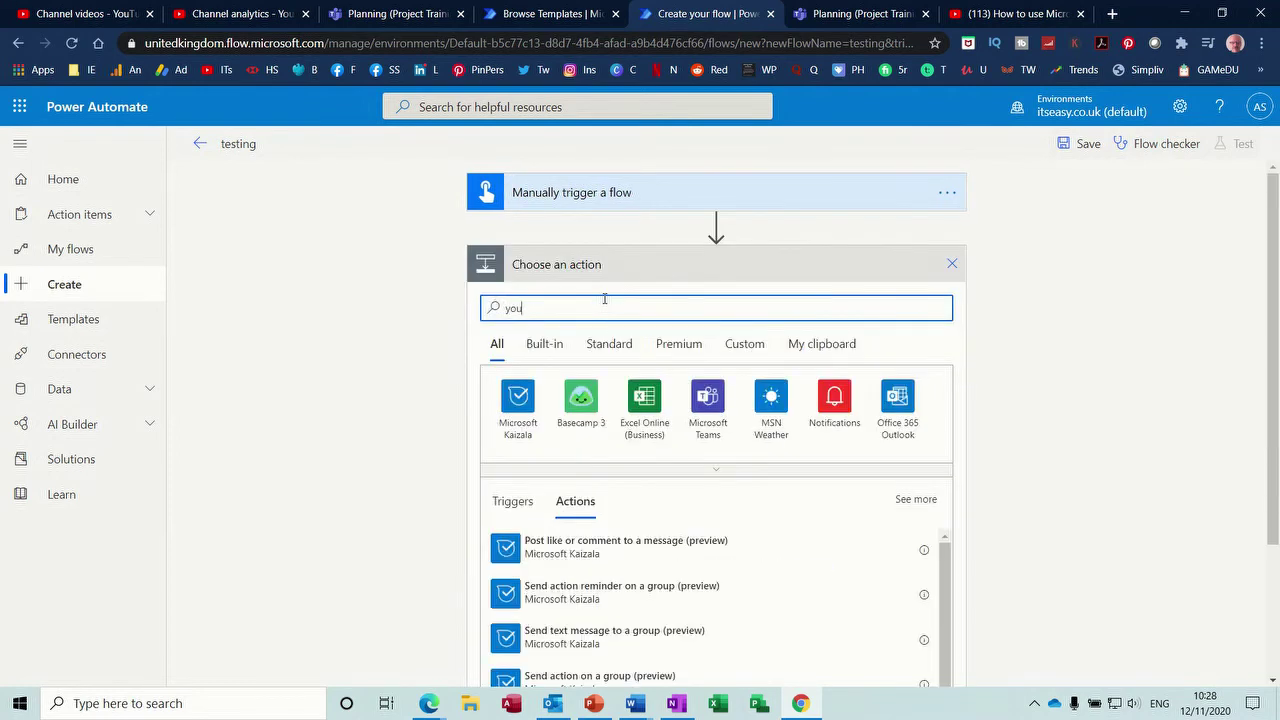
type("tube")
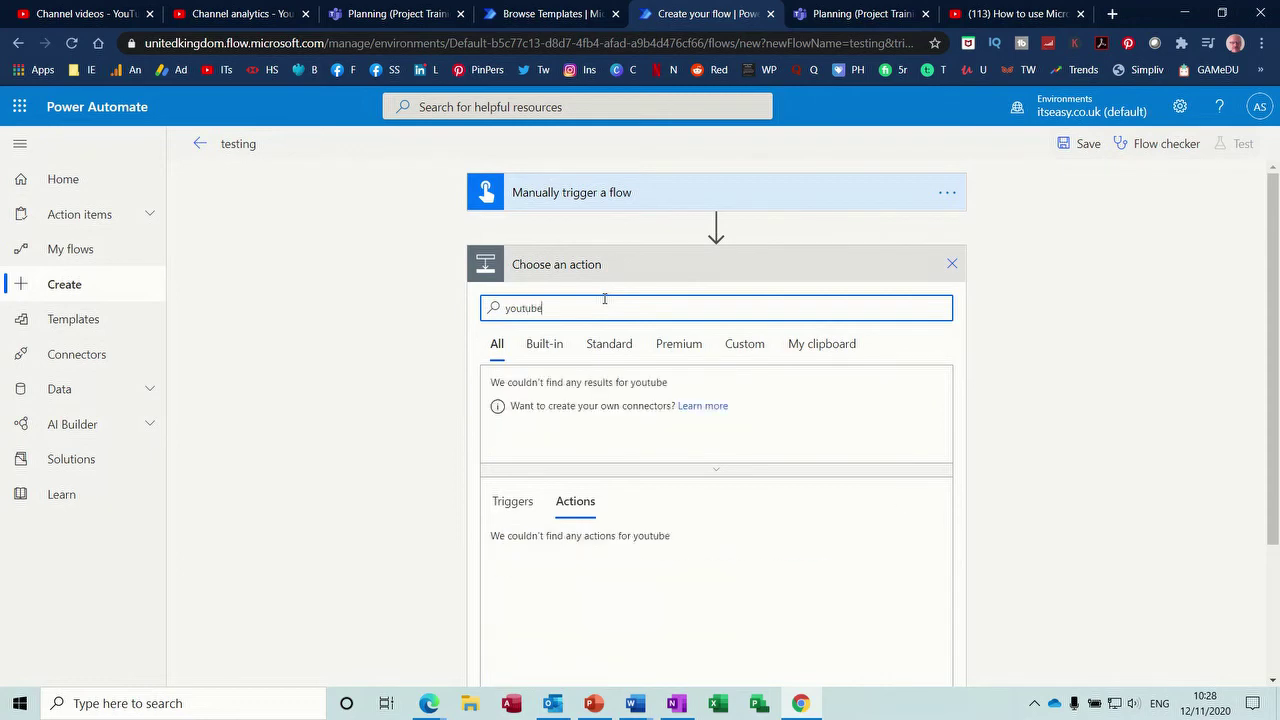
left_click(518, 400)
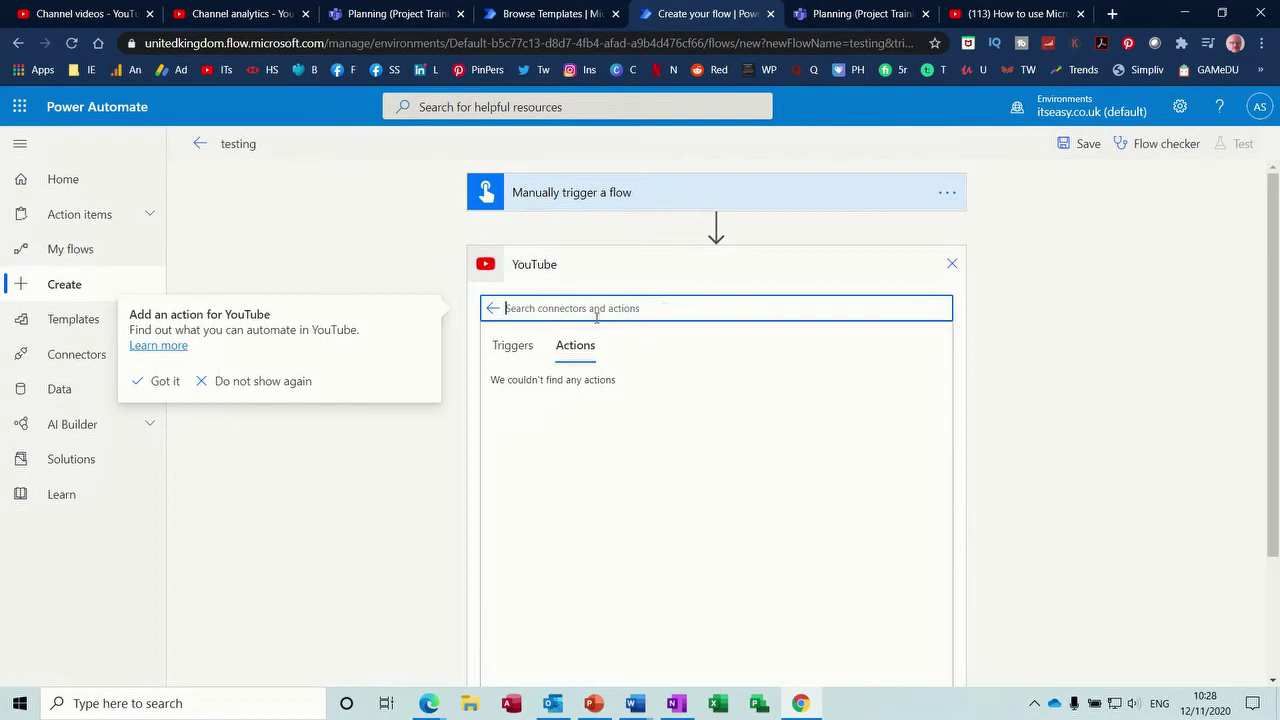
left_click(502, 347)
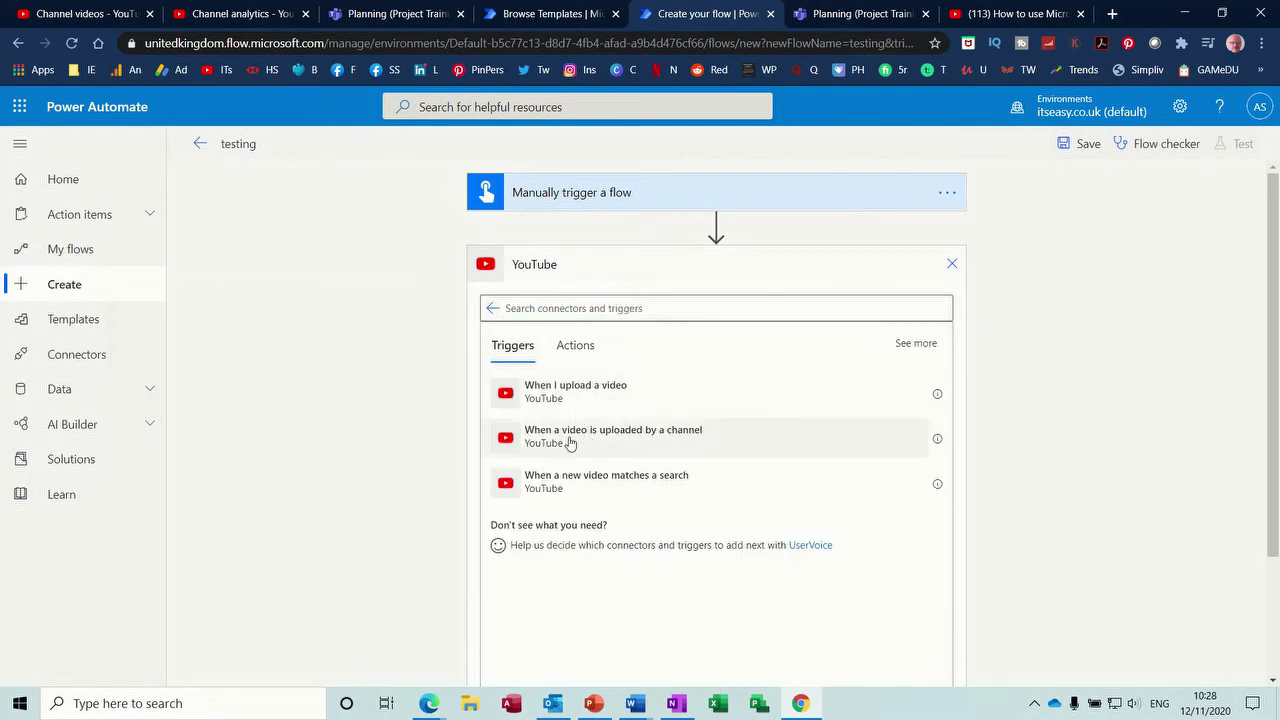
left_click(577, 398)
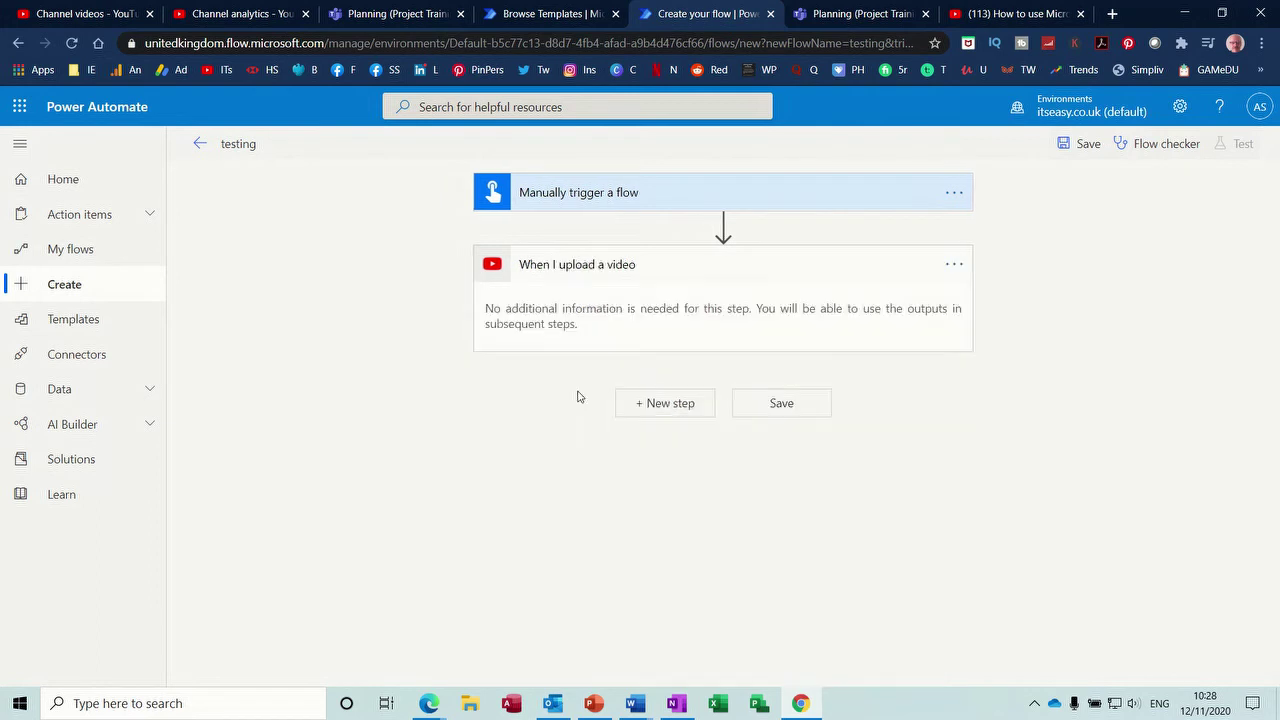
- Add a Twitter 'Post a tweet' step, save the flow, and view its details page
left_click(674, 406)
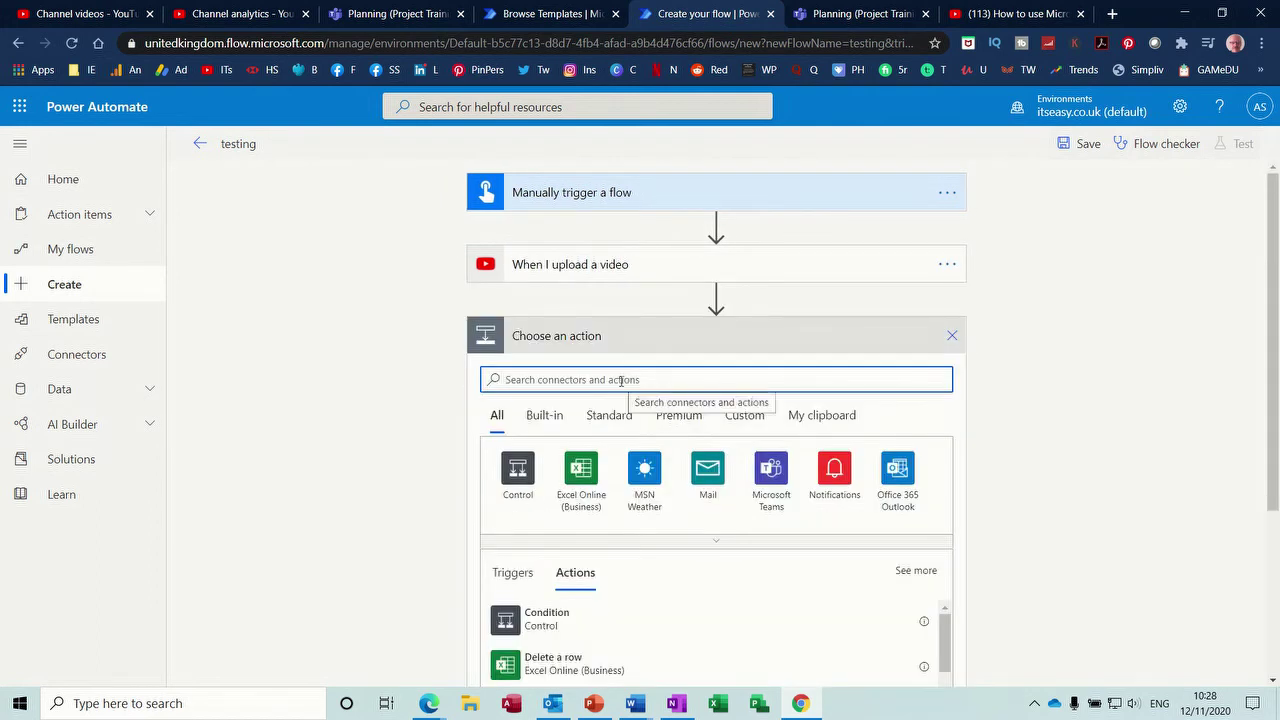
type("tw")
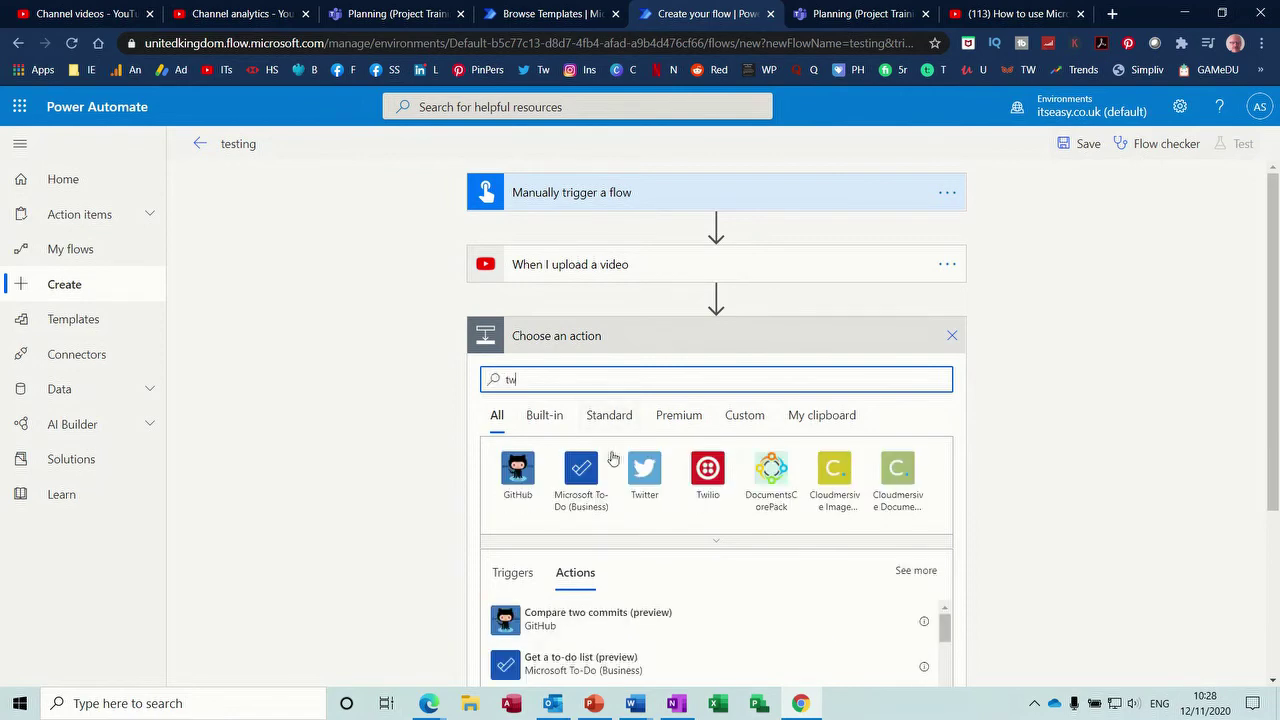
left_click(642, 469)
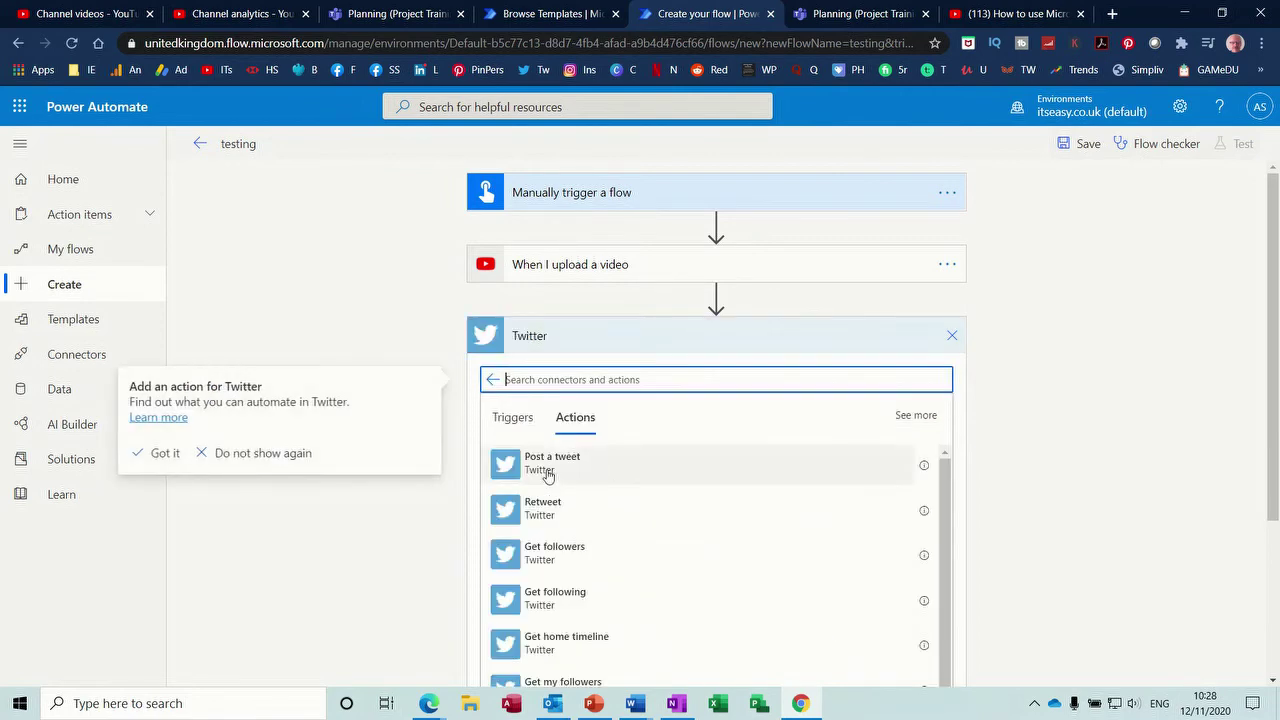
left_click(544, 473)
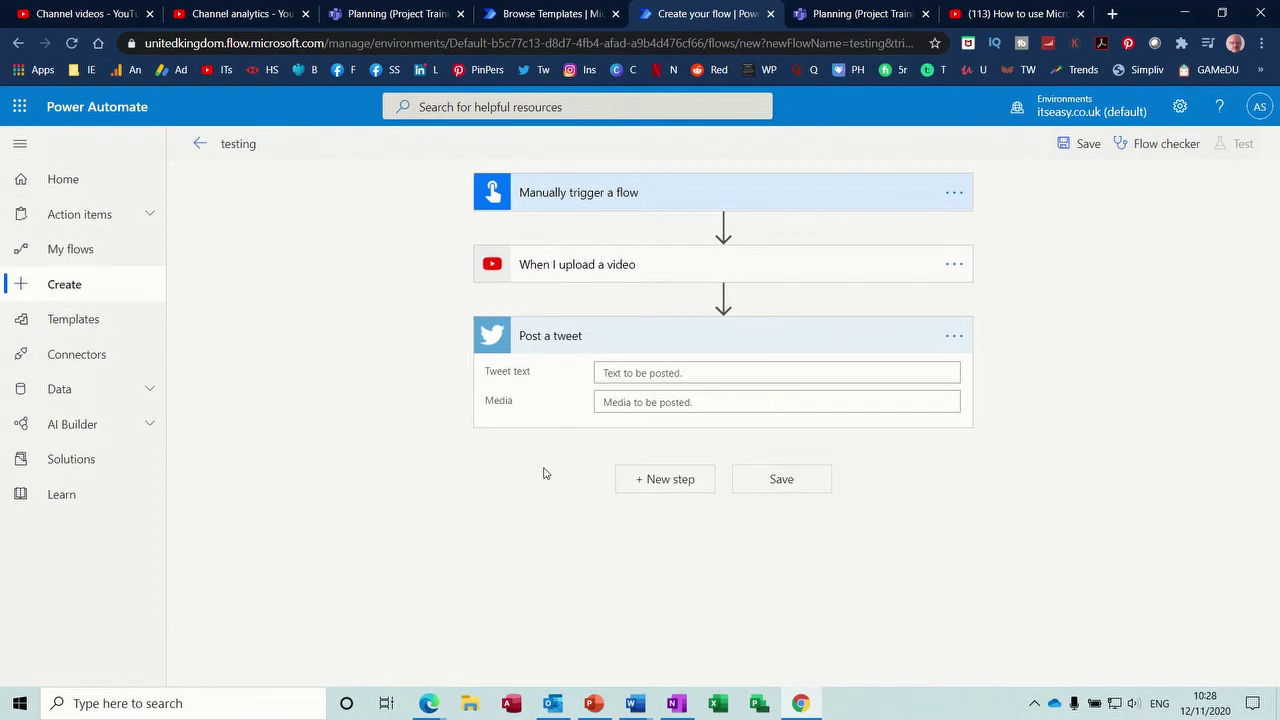
left_click(765, 484)
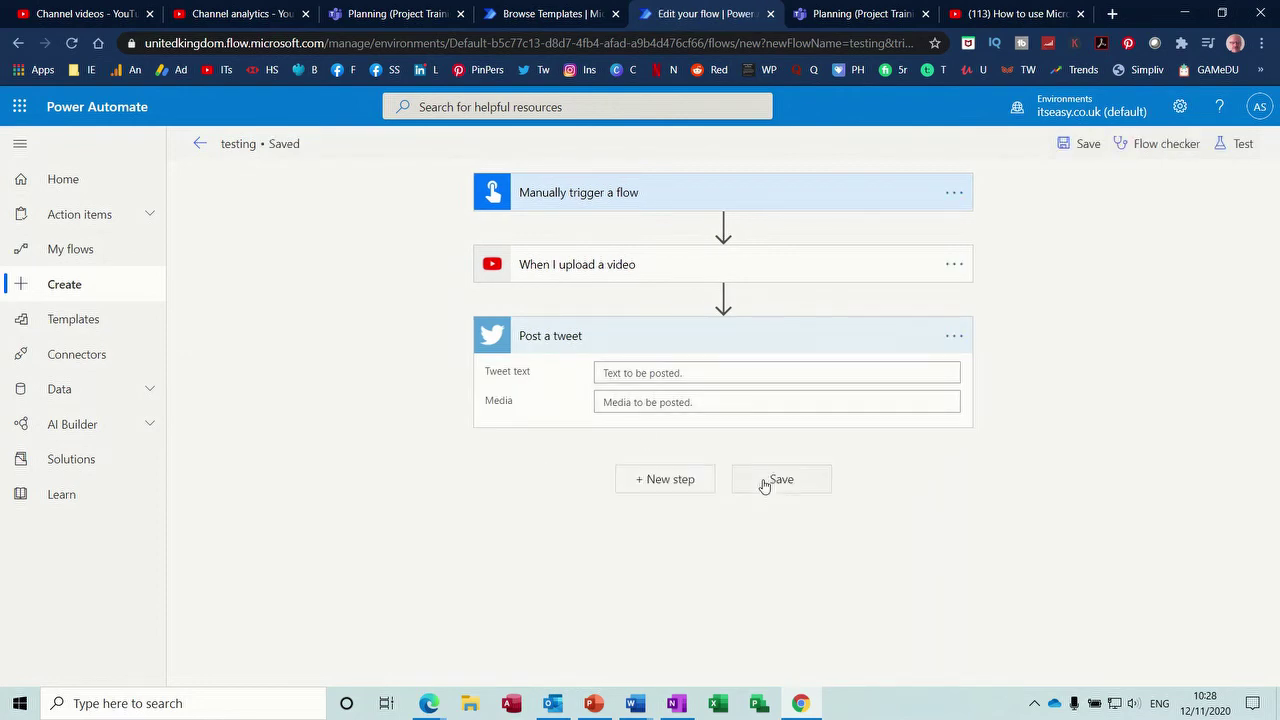
left_click(200, 143)
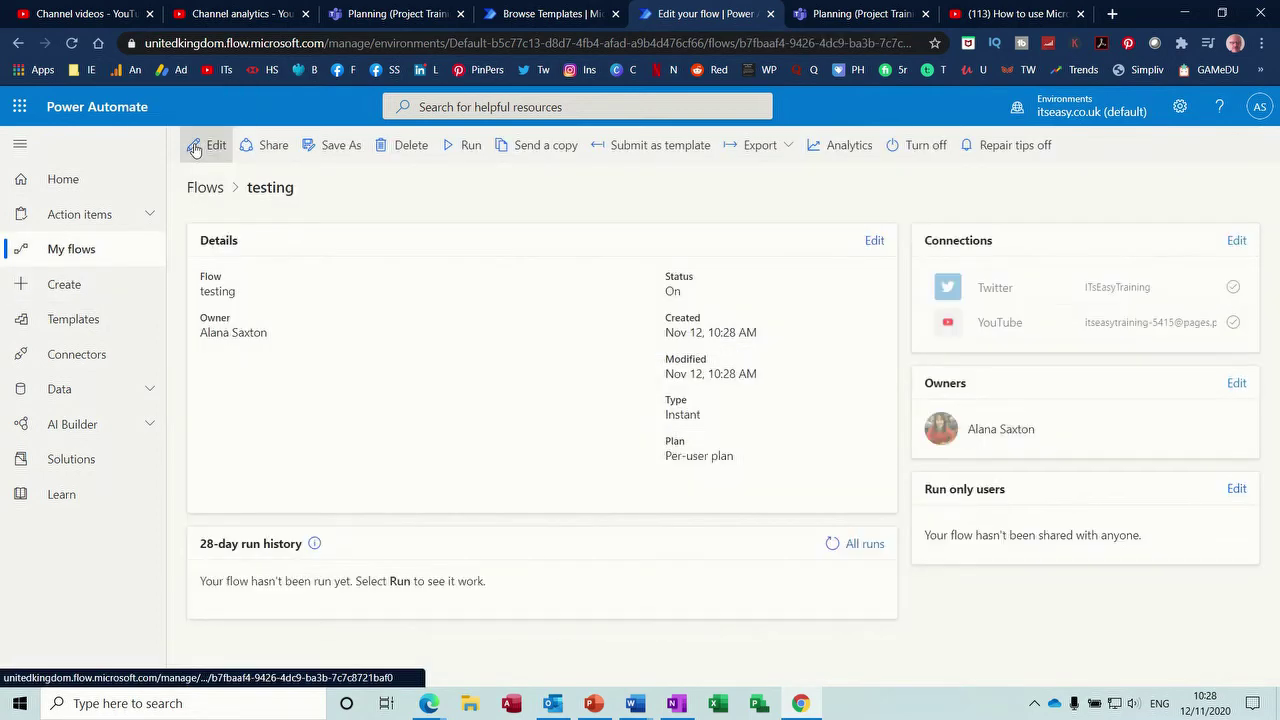
- Check that testing appears in My flows, then return to the Create page
left_click(68, 251)
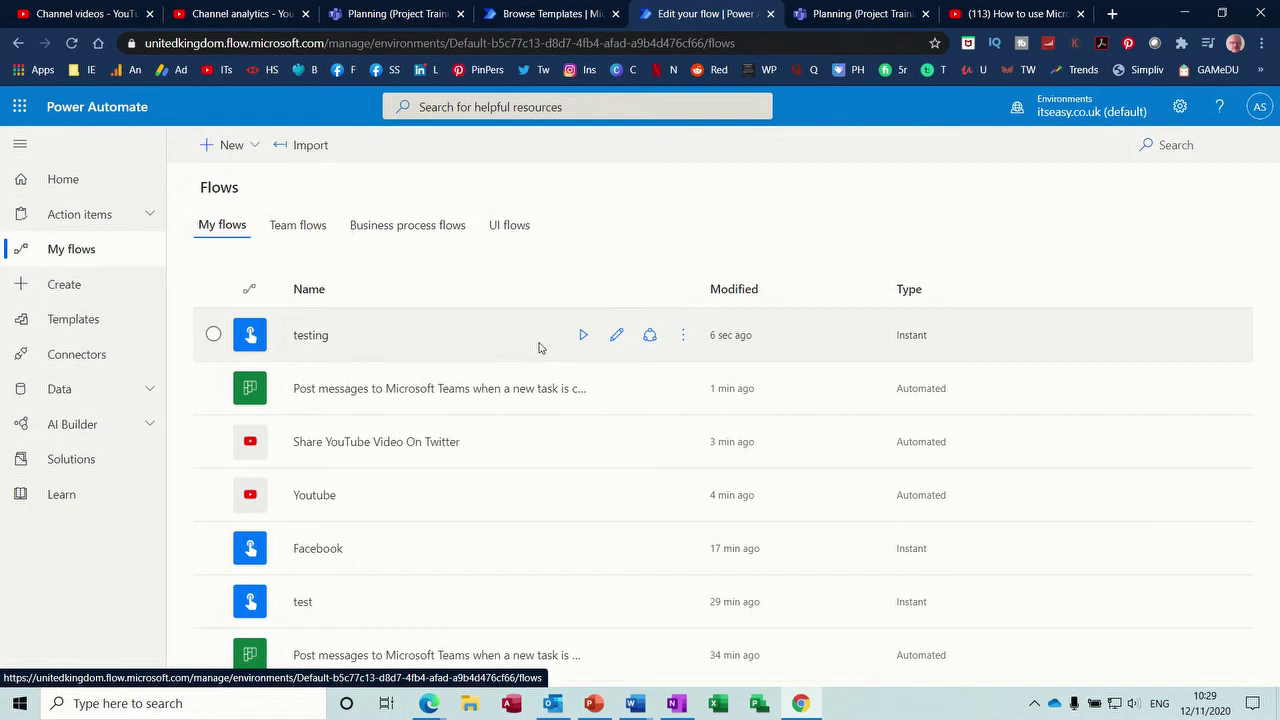
left_click(63, 287)
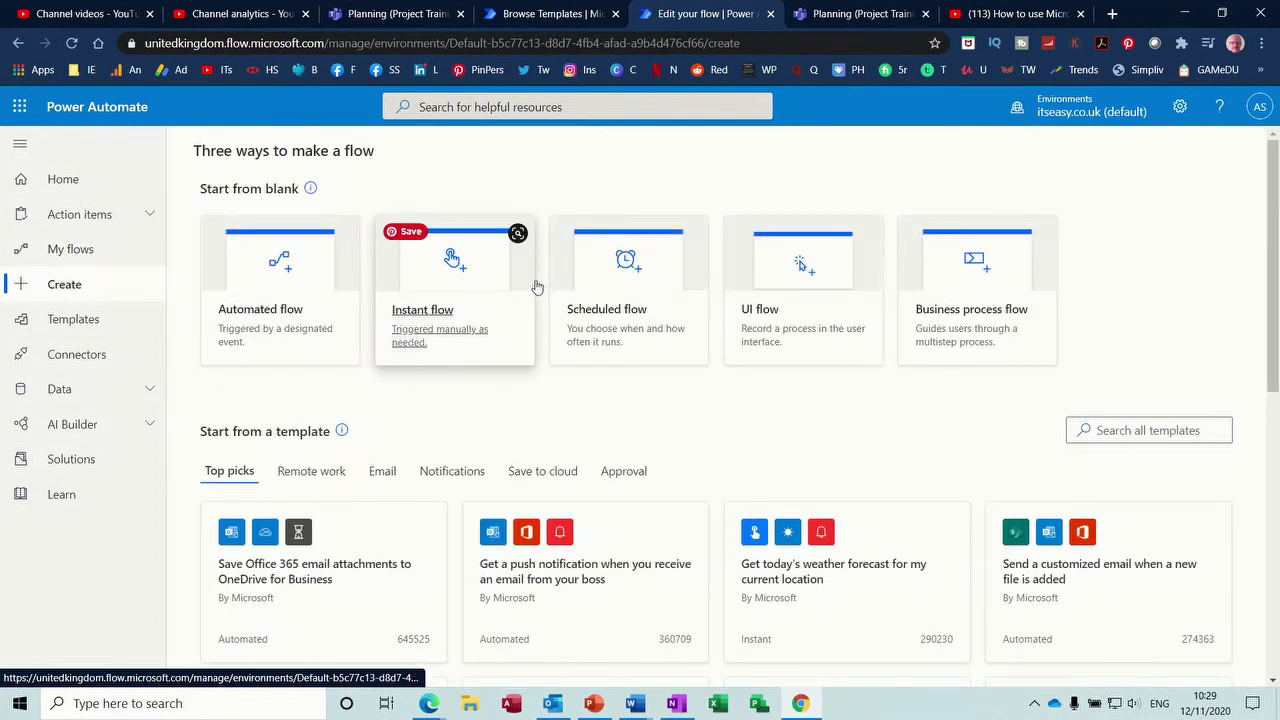
- Build scheduled flow 'Mum's Birthday' starting 12 October 2020 and repeating every 12 months
left_click(607, 289)
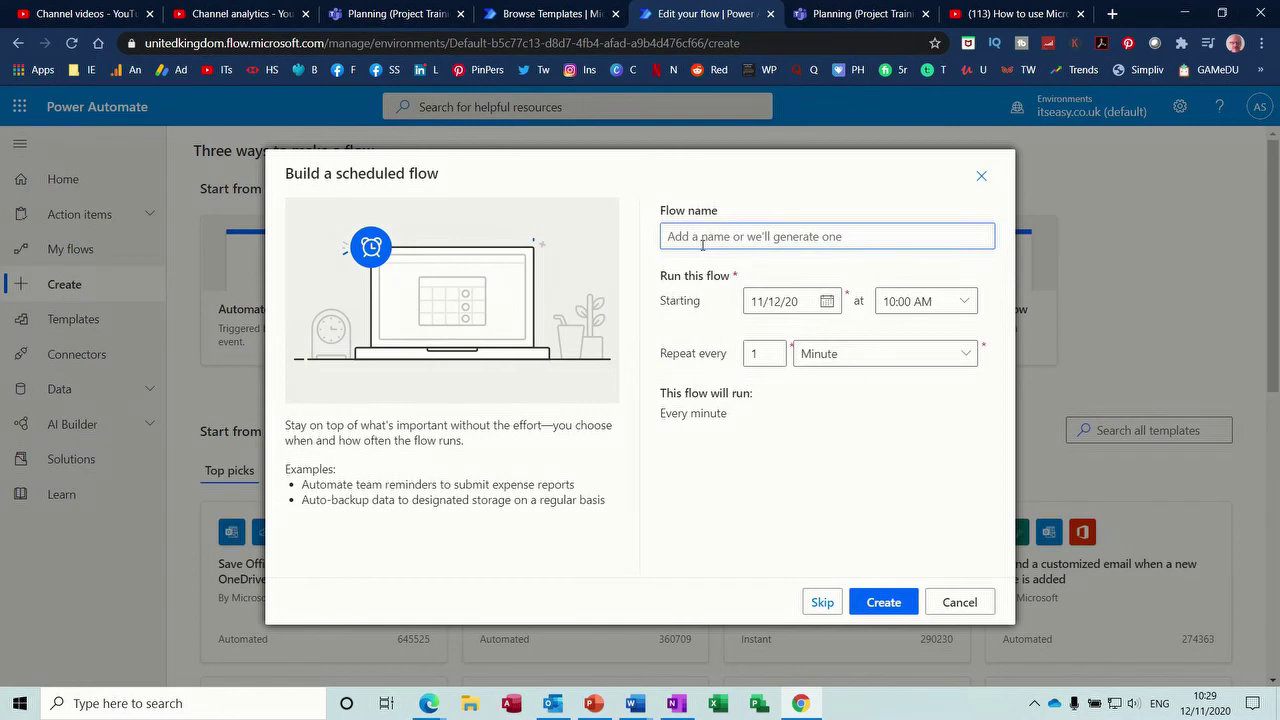
type("Mum's Birthday")
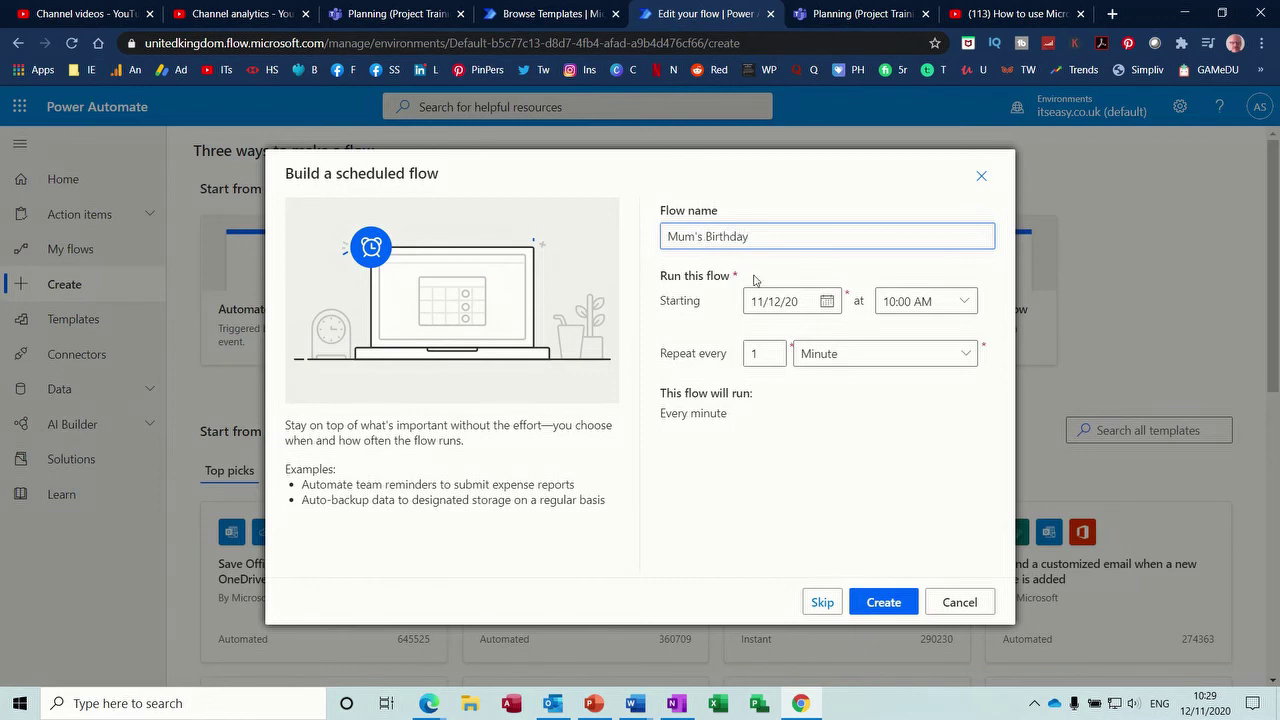
left_click(826, 301)
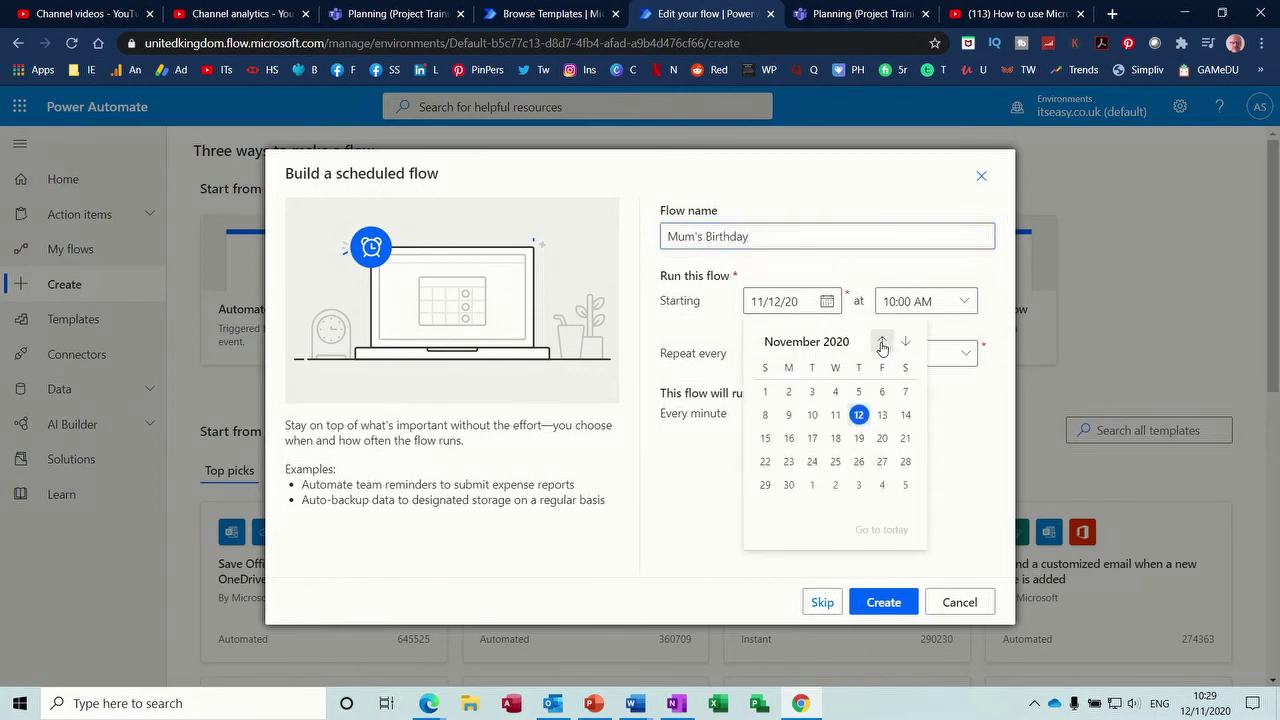
left_click(881, 342)
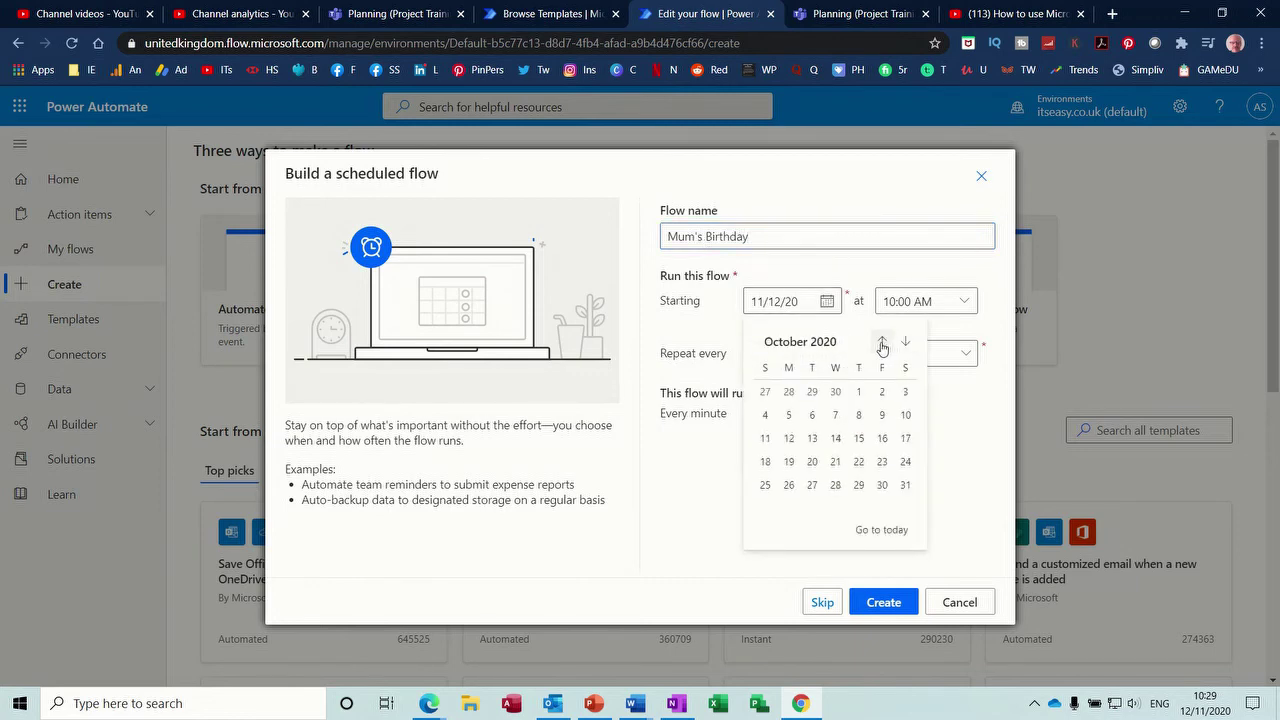
left_click(790, 440)
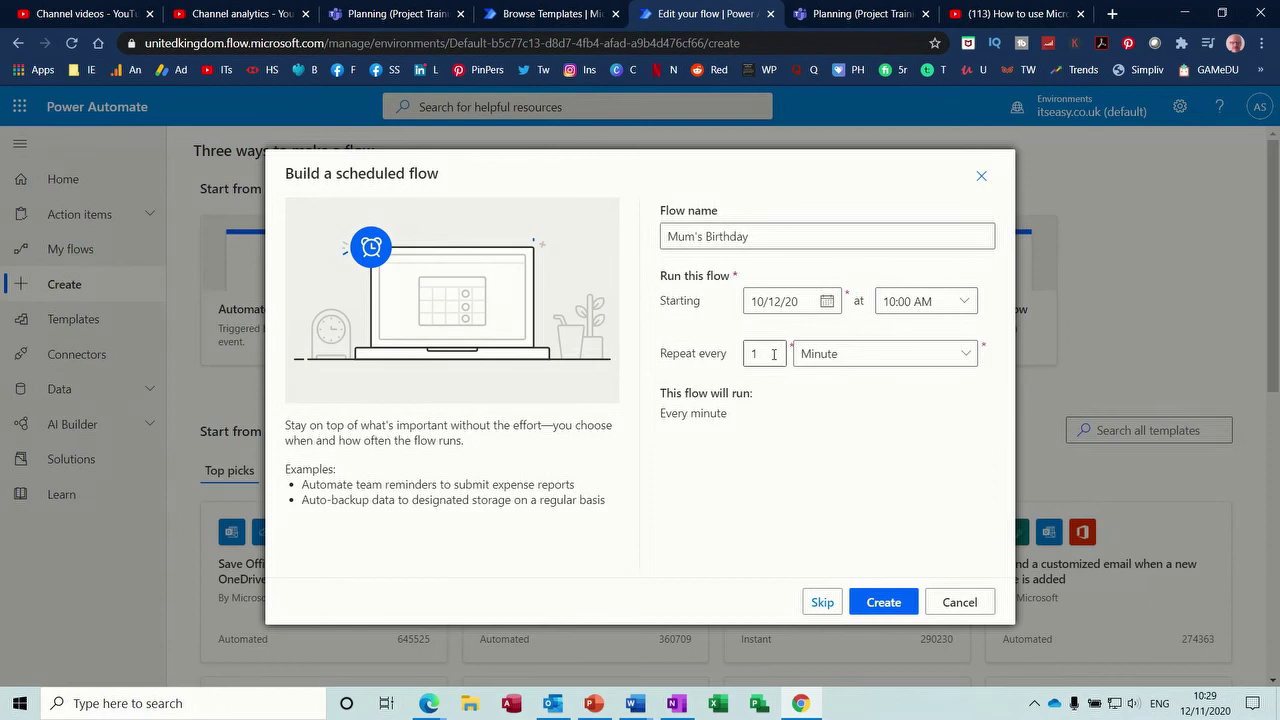
type("2")
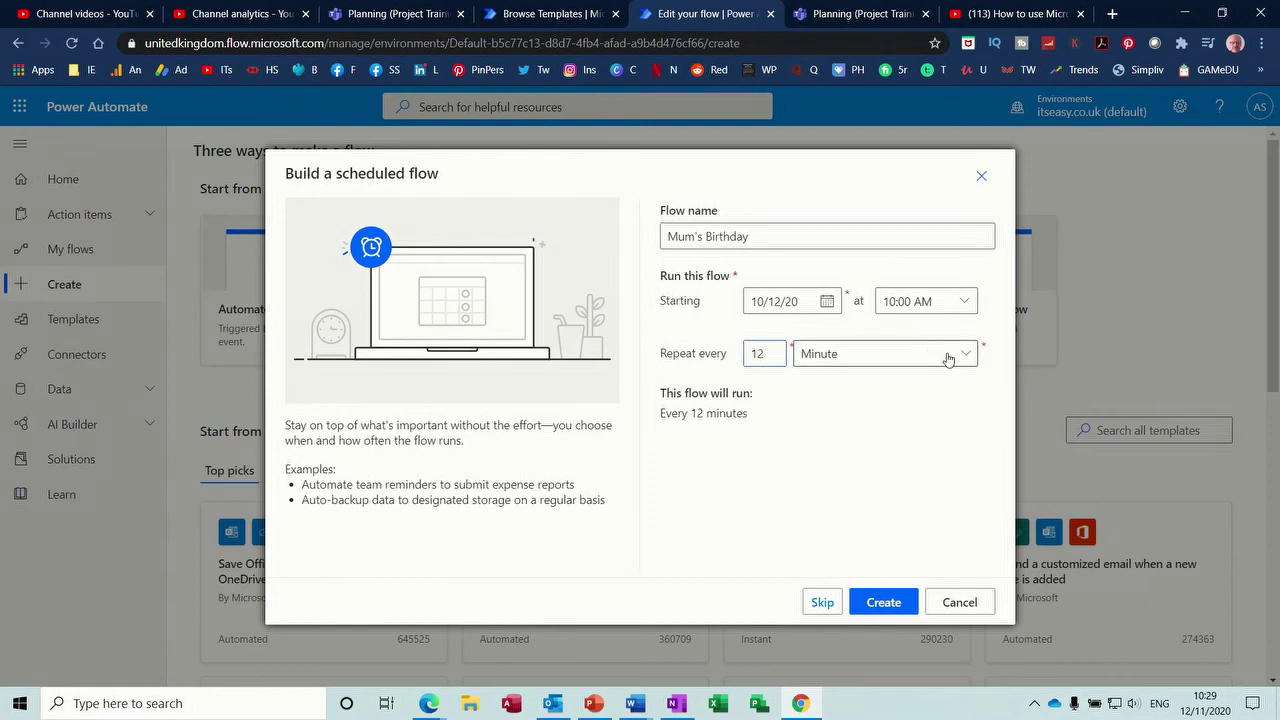
left_click(963, 355)
left_click(889, 383)
left_click(880, 602)
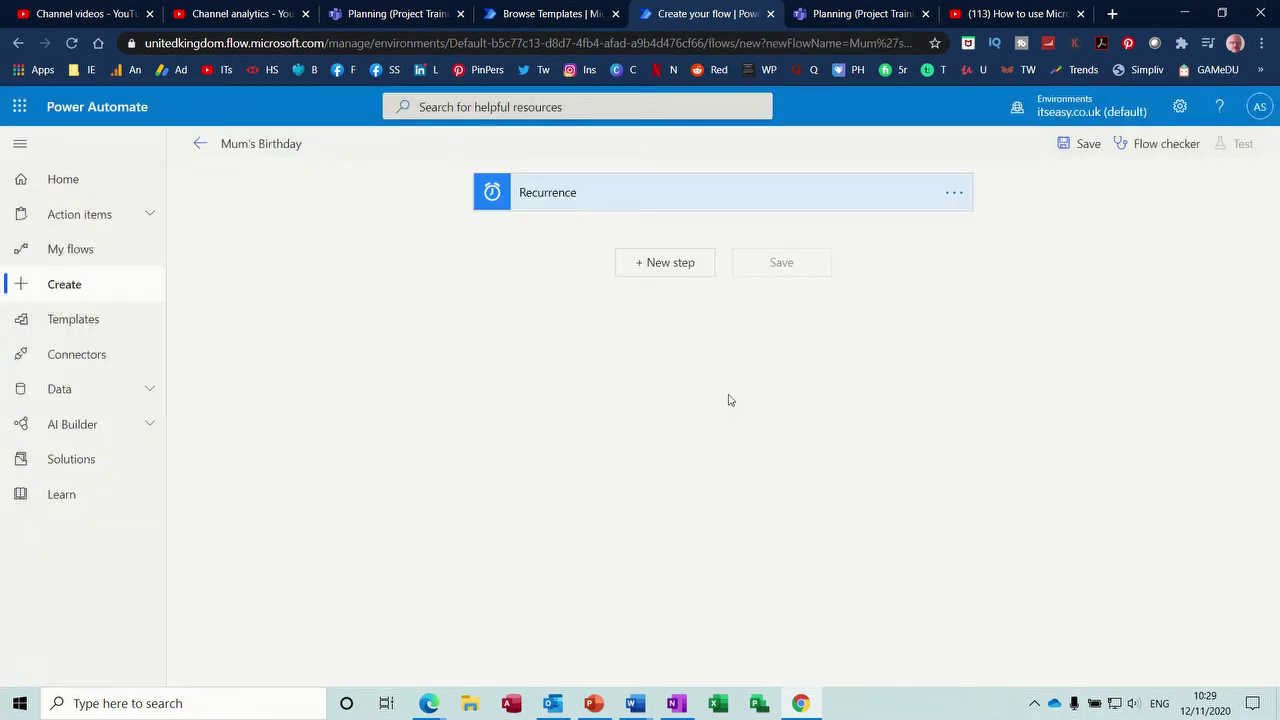
left_click(666, 268)
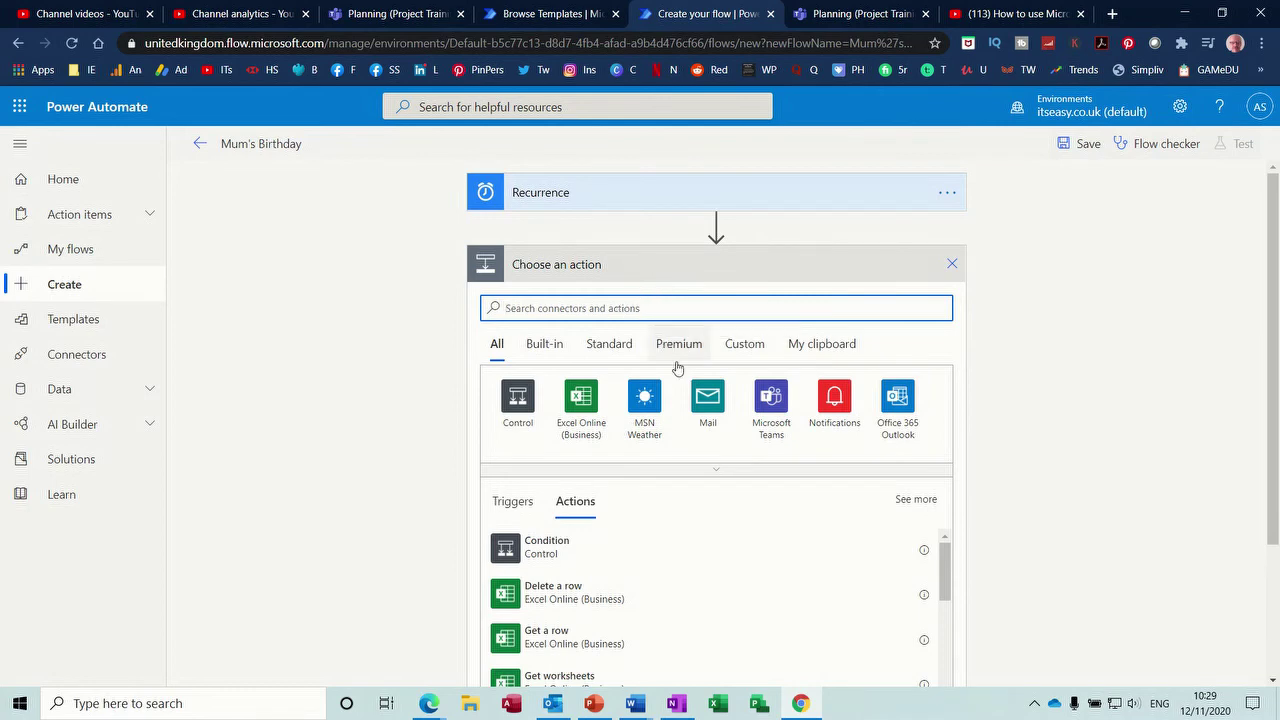
- Add a Mail 'Send an email notification (V3)' step and accept the connection terms
left_click(708, 400)
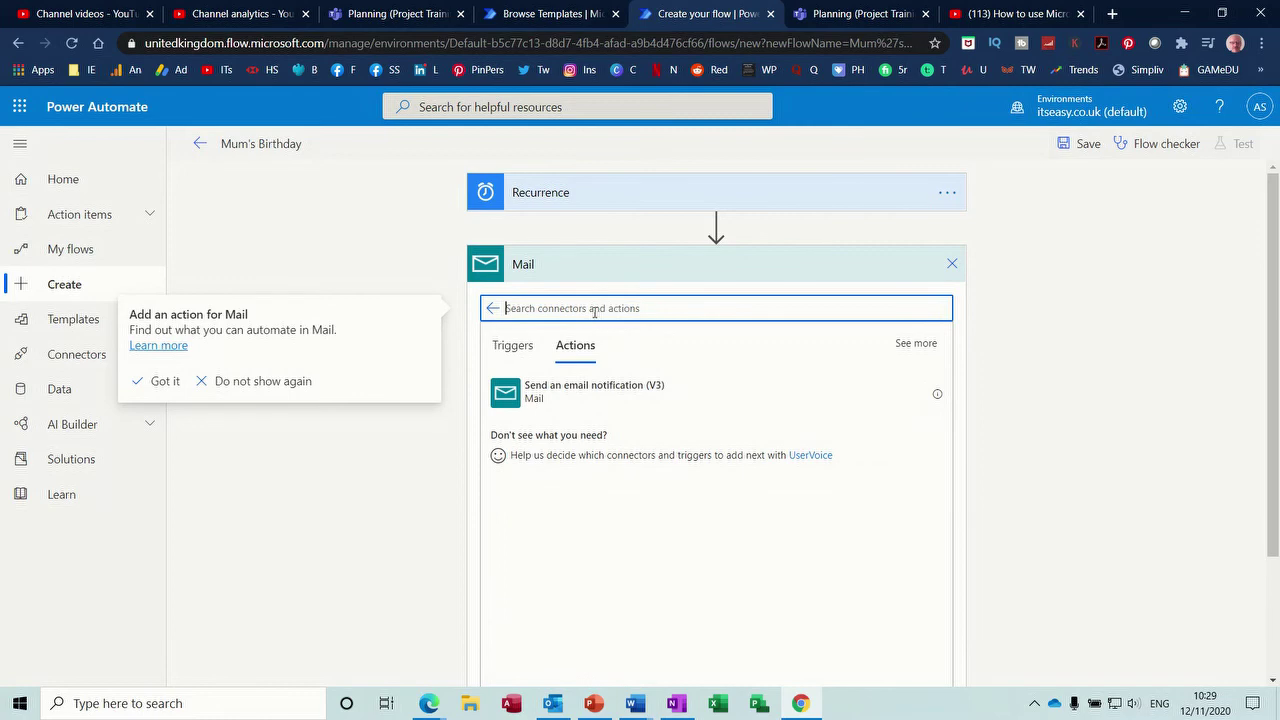
left_click(515, 392)
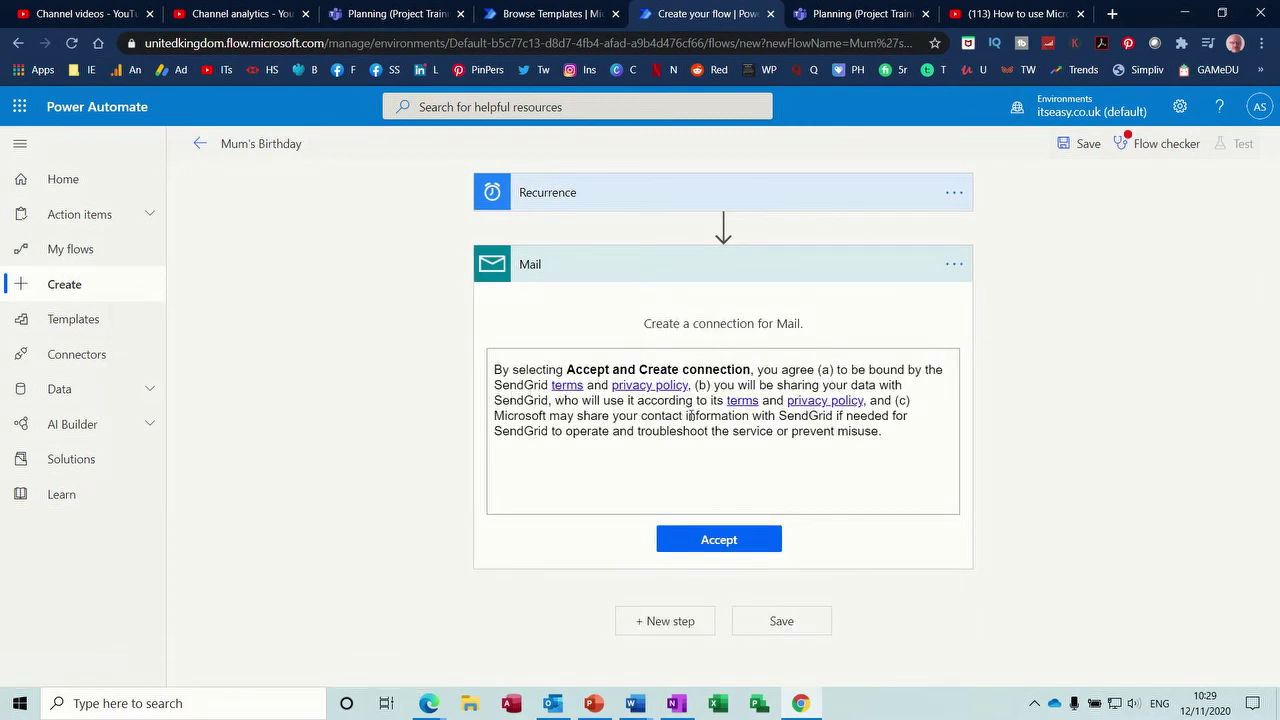
left_click(716, 545)
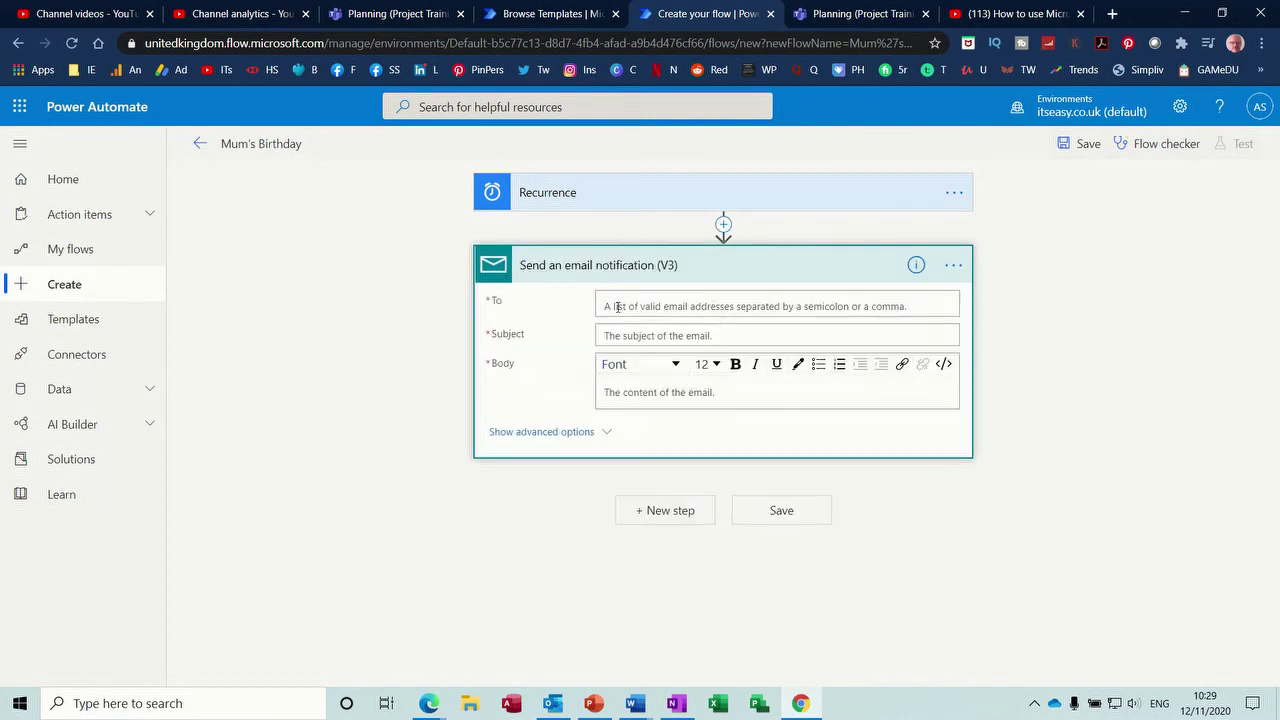
- Enter the recipient's e-mail address, subject 'Happy Birthday' and body 'Getting old now', then save
left_click(618, 305)
type("Hap")
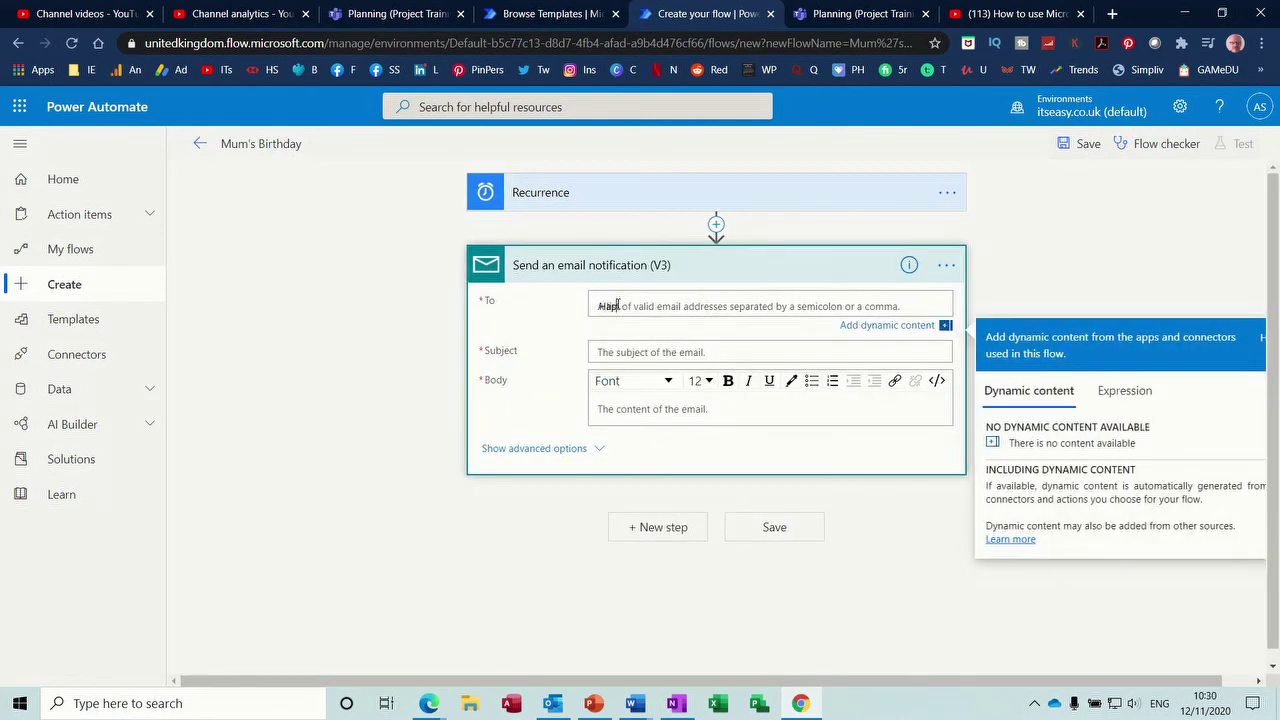
type("py Birthday")
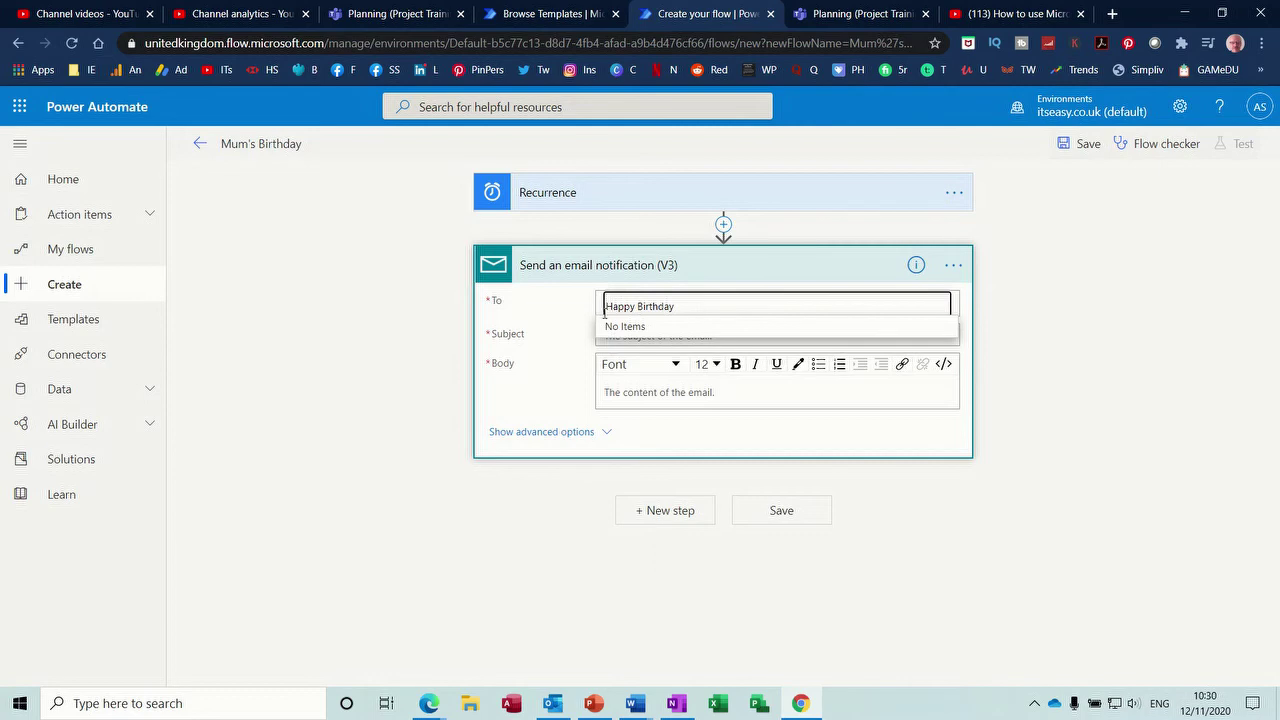
left_click(603, 310)
key("BackSpace")
key("BackSpace")
key("BackSpace")
key("BackSpace")
key("BackSpace")
key("BackSpace")
key("BackSpace")
key("BackSpace")
key("BackSpace")
key("BackSpace")
key("BackSpace")
key("BackSpace")
key("BackSpace")
key("BackSpace")
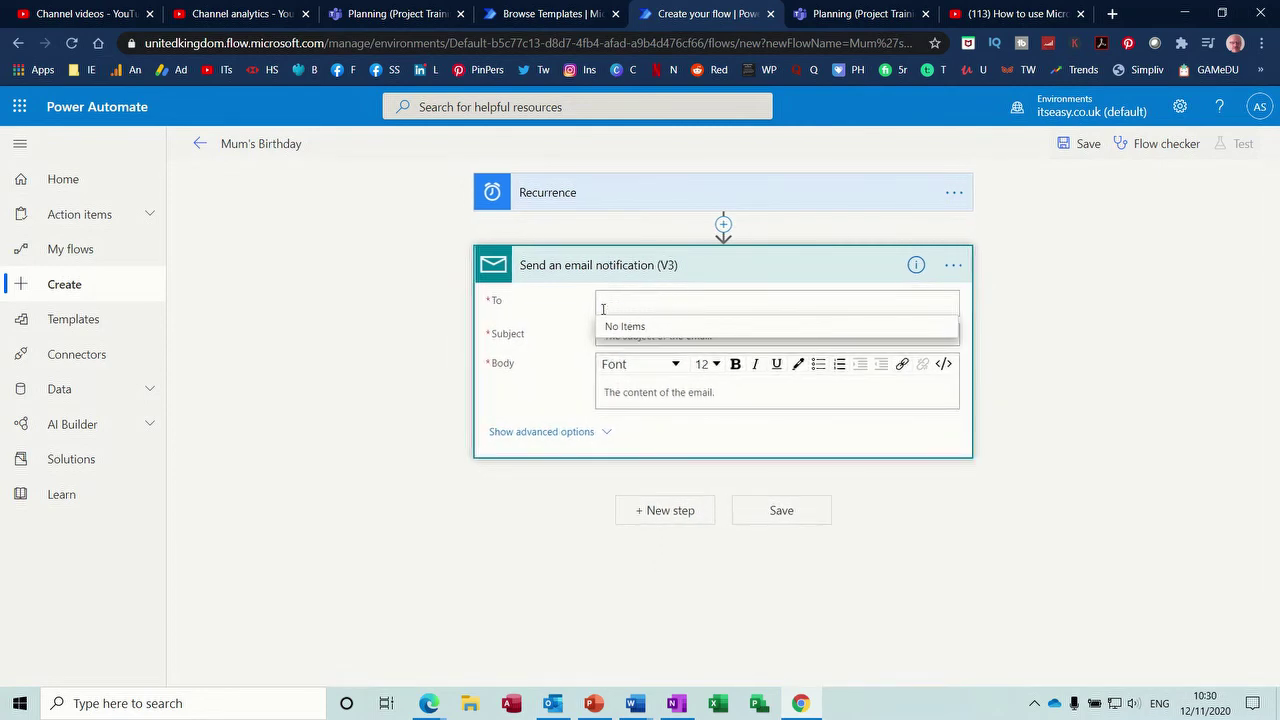
left_click(567, 354)
left_click(605, 335)
type("Happy Birthday")
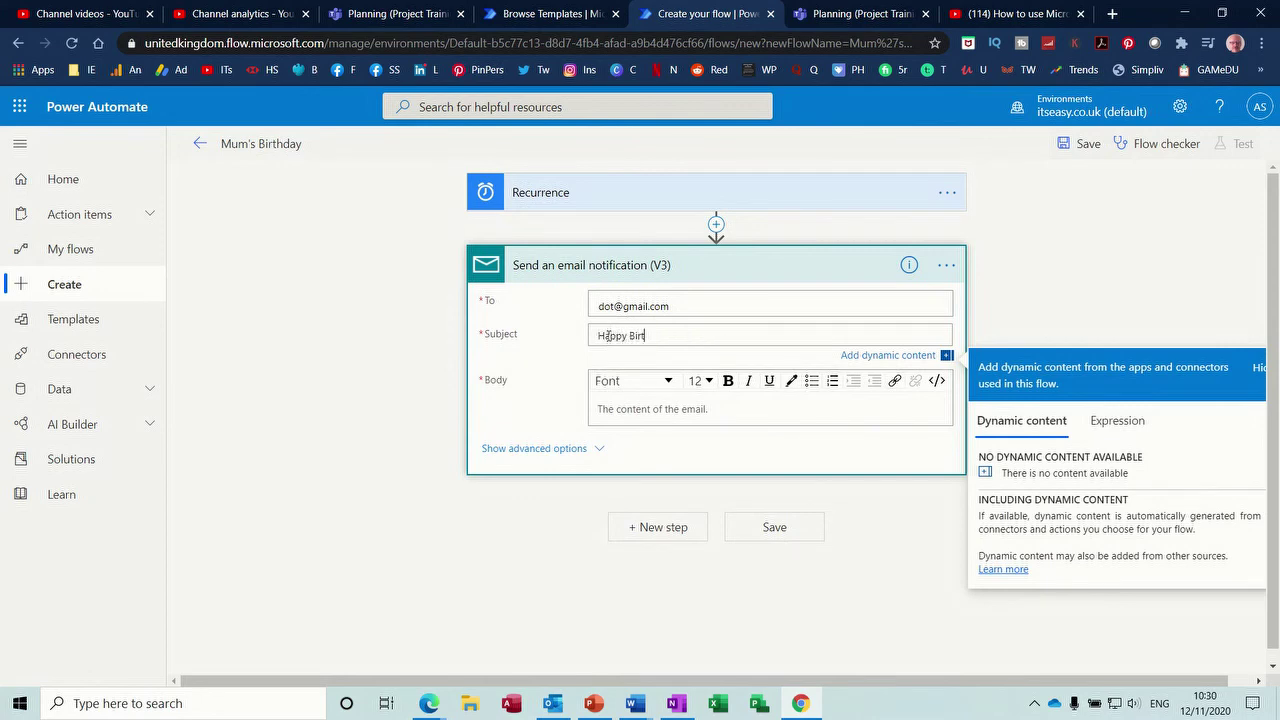
left_click(605, 408)
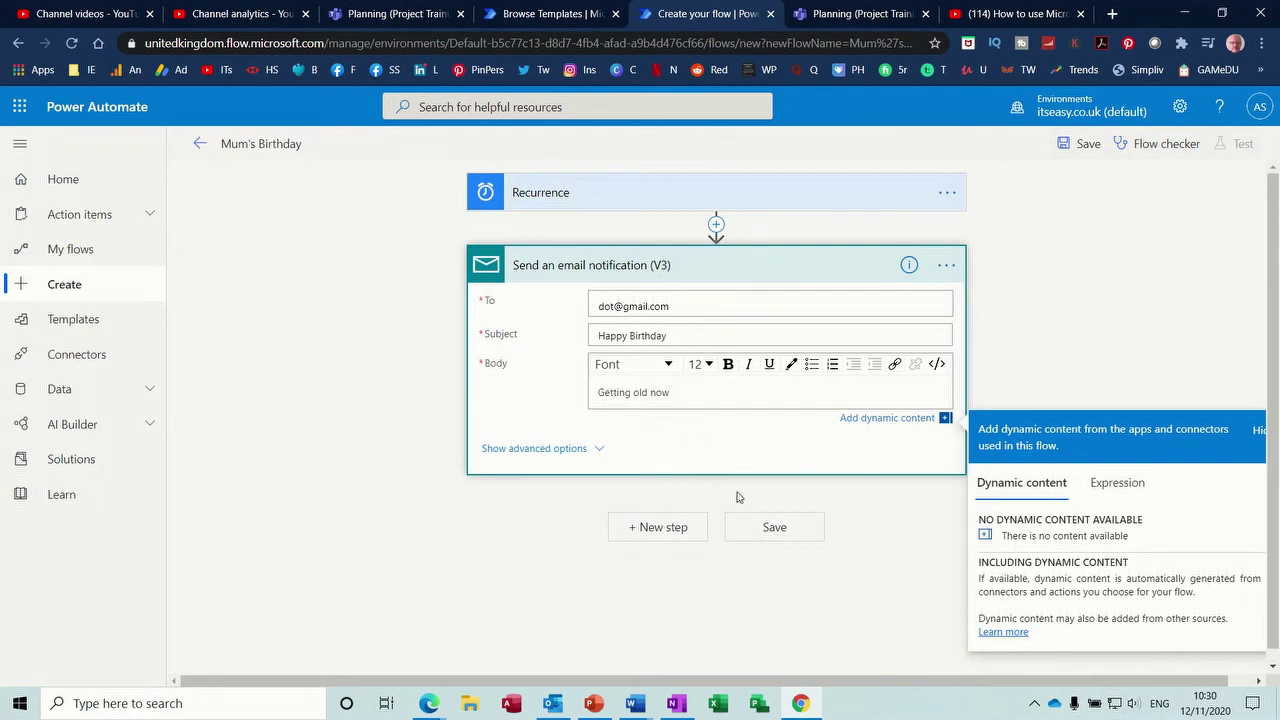
left_click(760, 529)
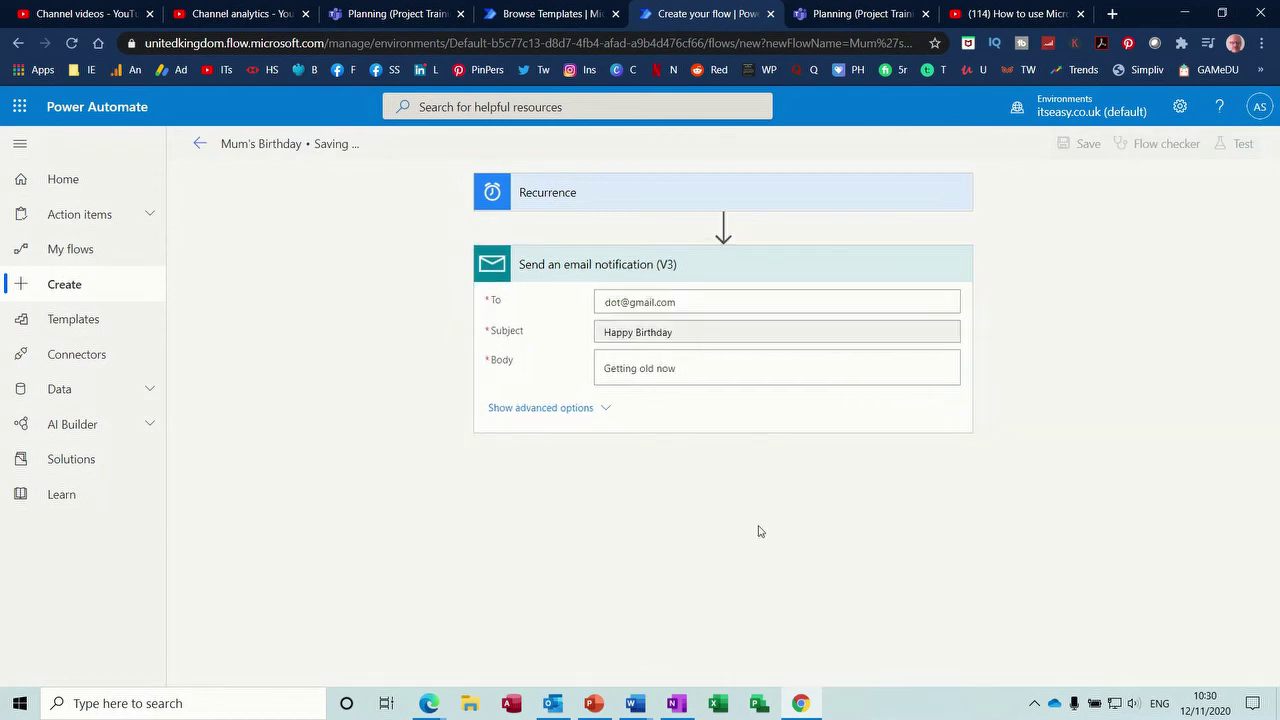
- Go back through the flow details to My flows, then open the Templates gallery
left_click(197, 146)
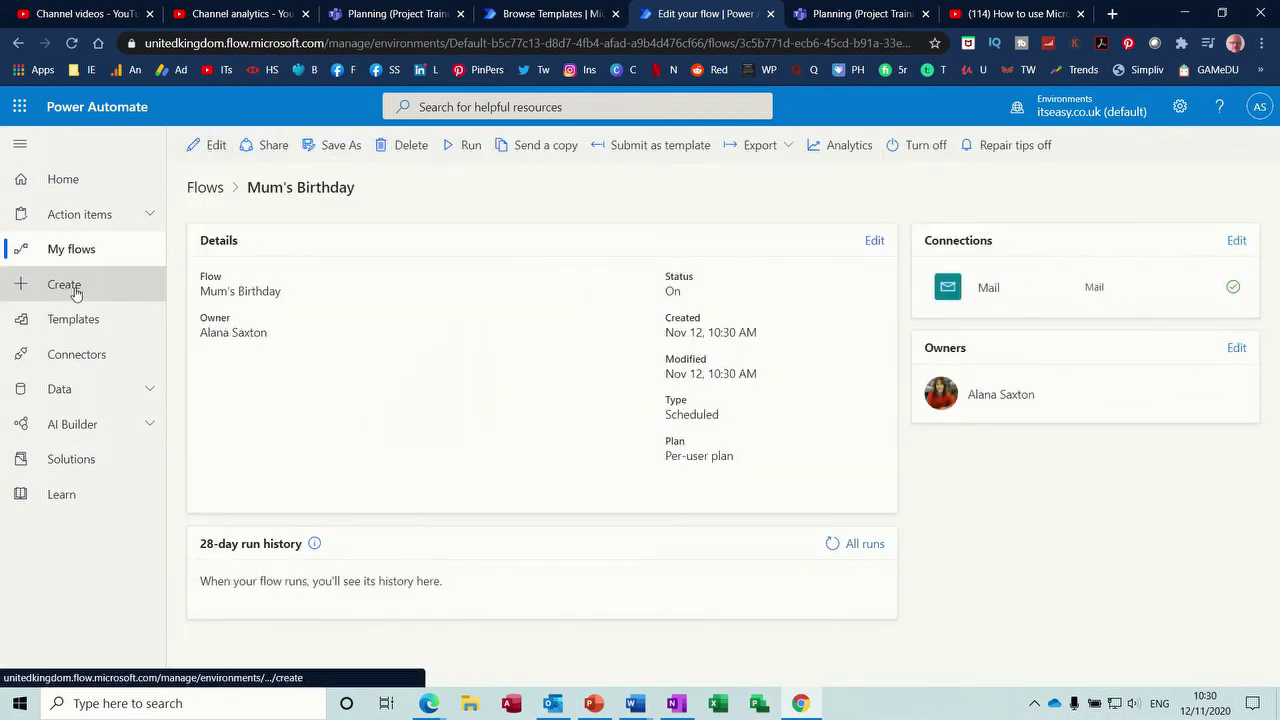
left_click(64, 252)
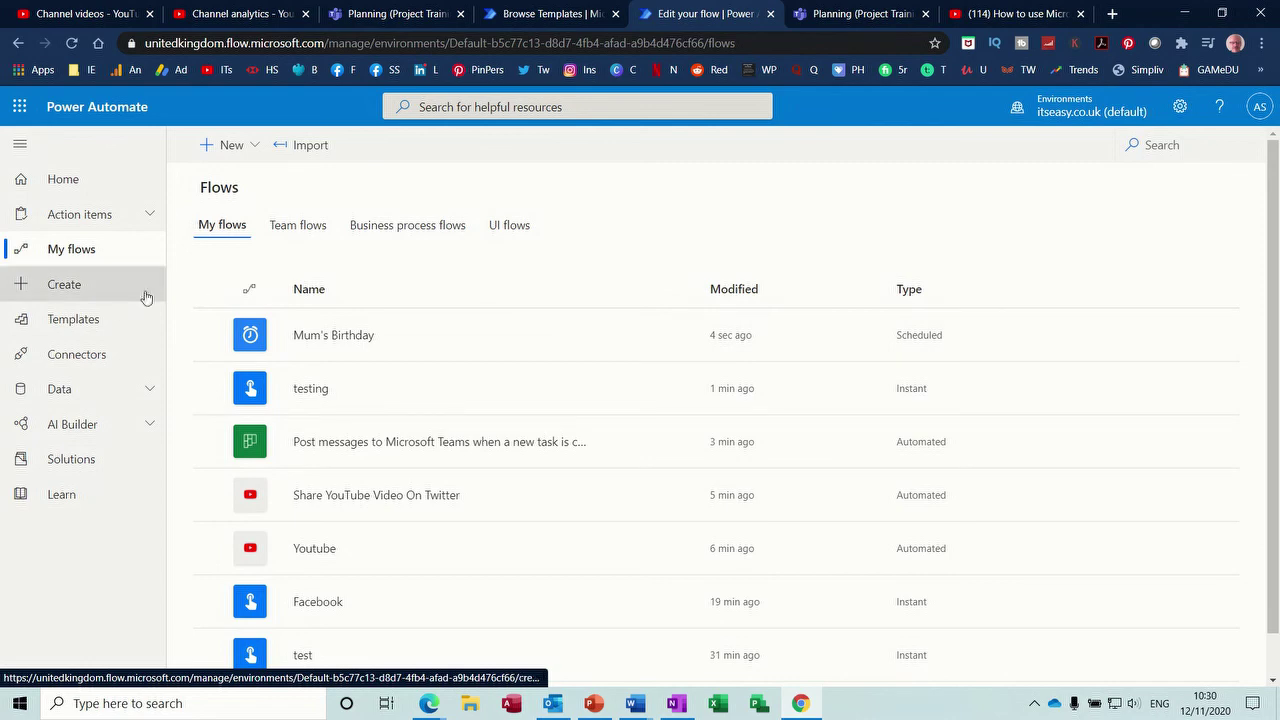
left_click(74, 320)
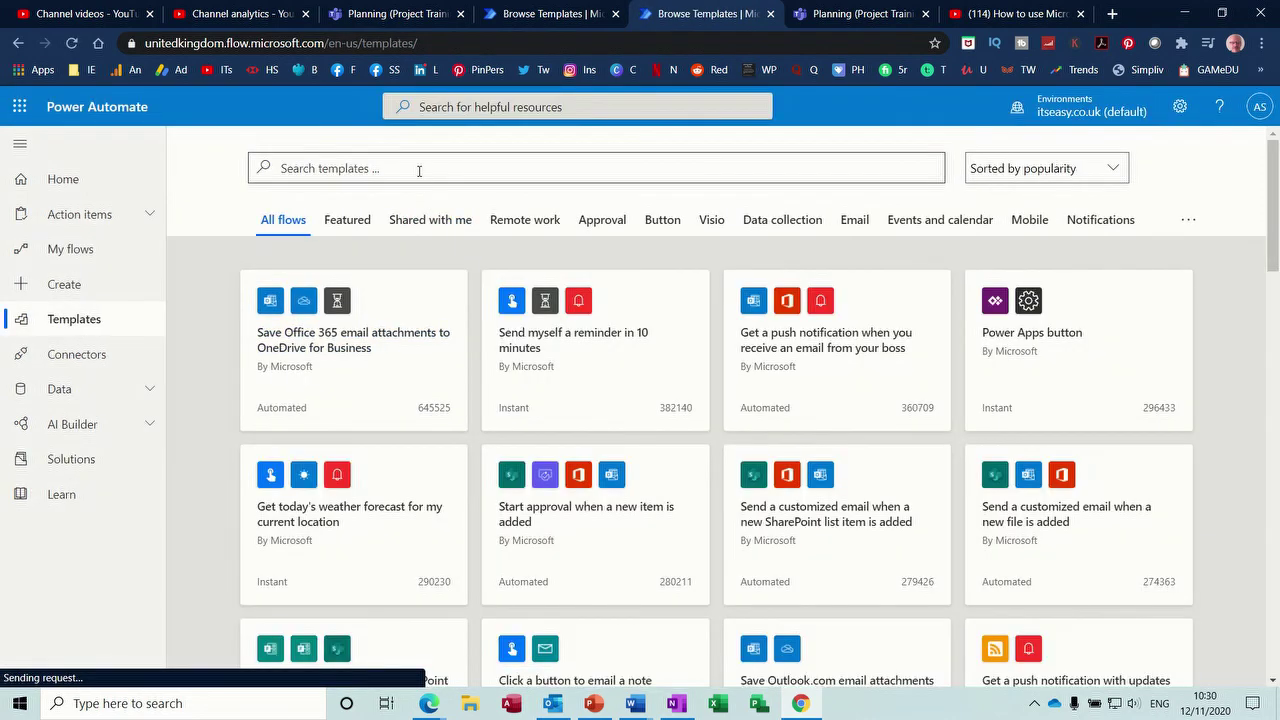
- Search the templates for 'twitter', then replace the search with 'blogger'
left_click(419, 168)
type("tw")
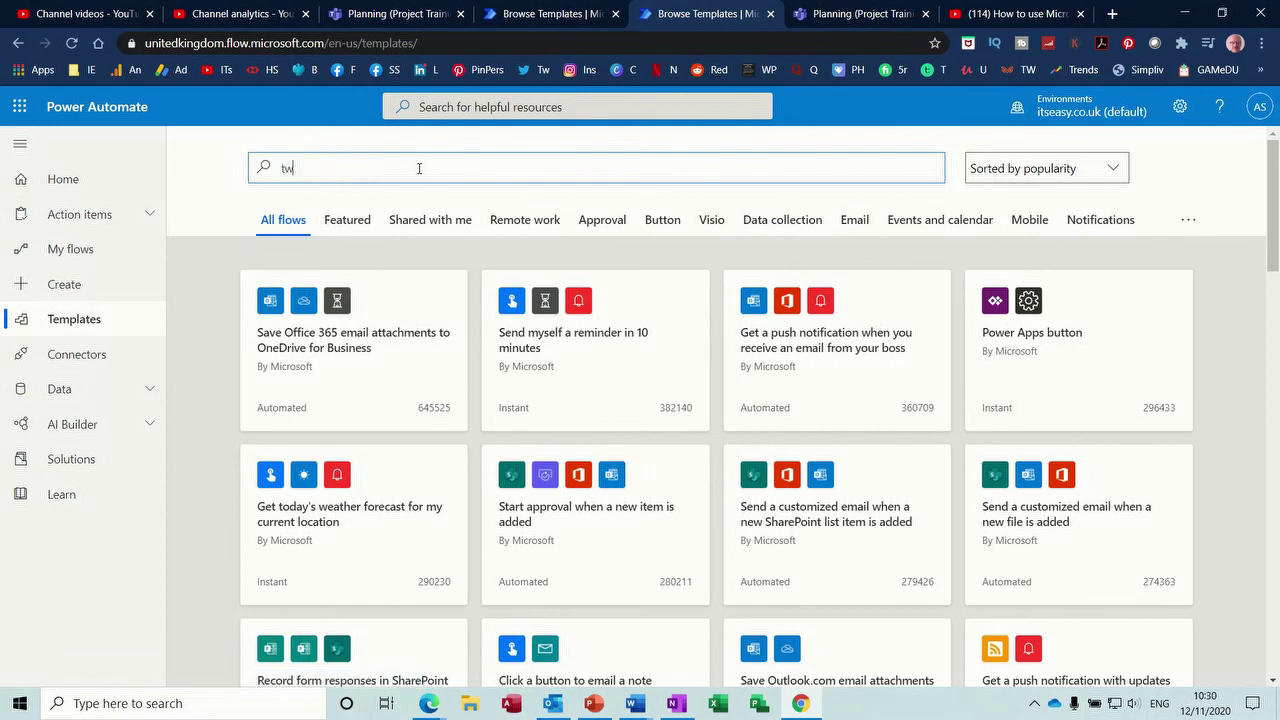
type("itter")
key("Return")
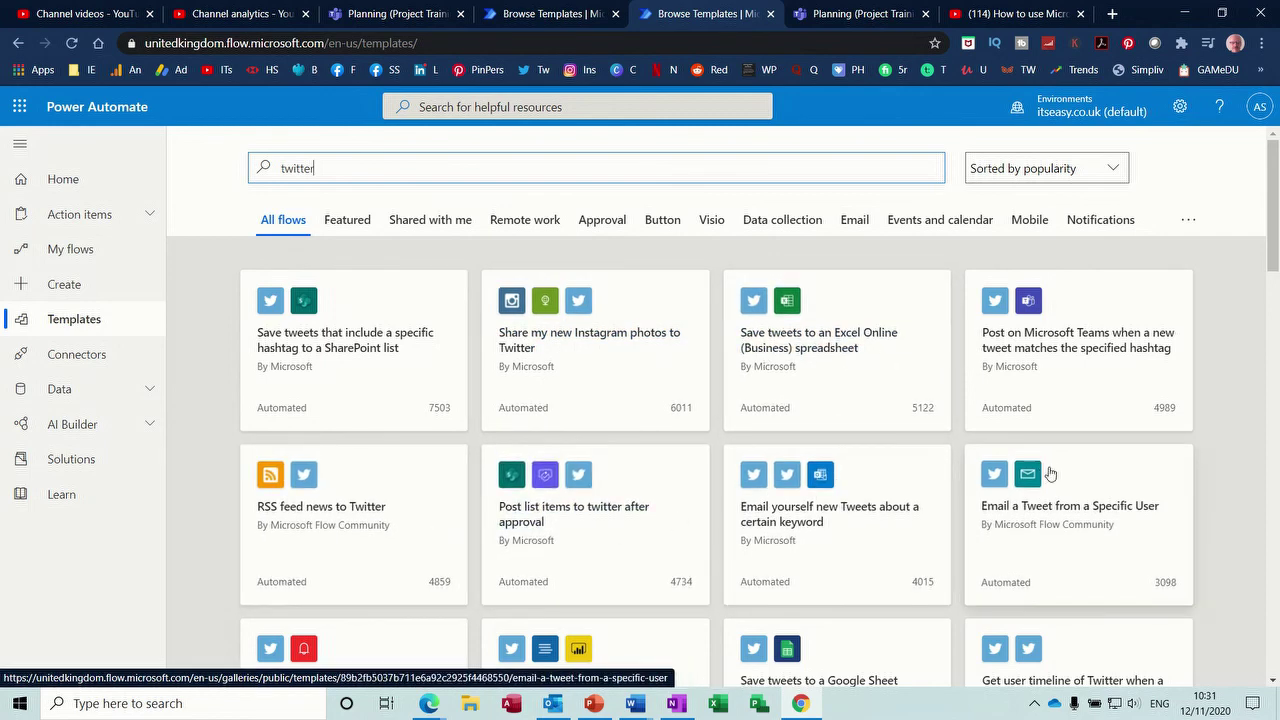
left_click_drag(1275, 228, 1277, 186)
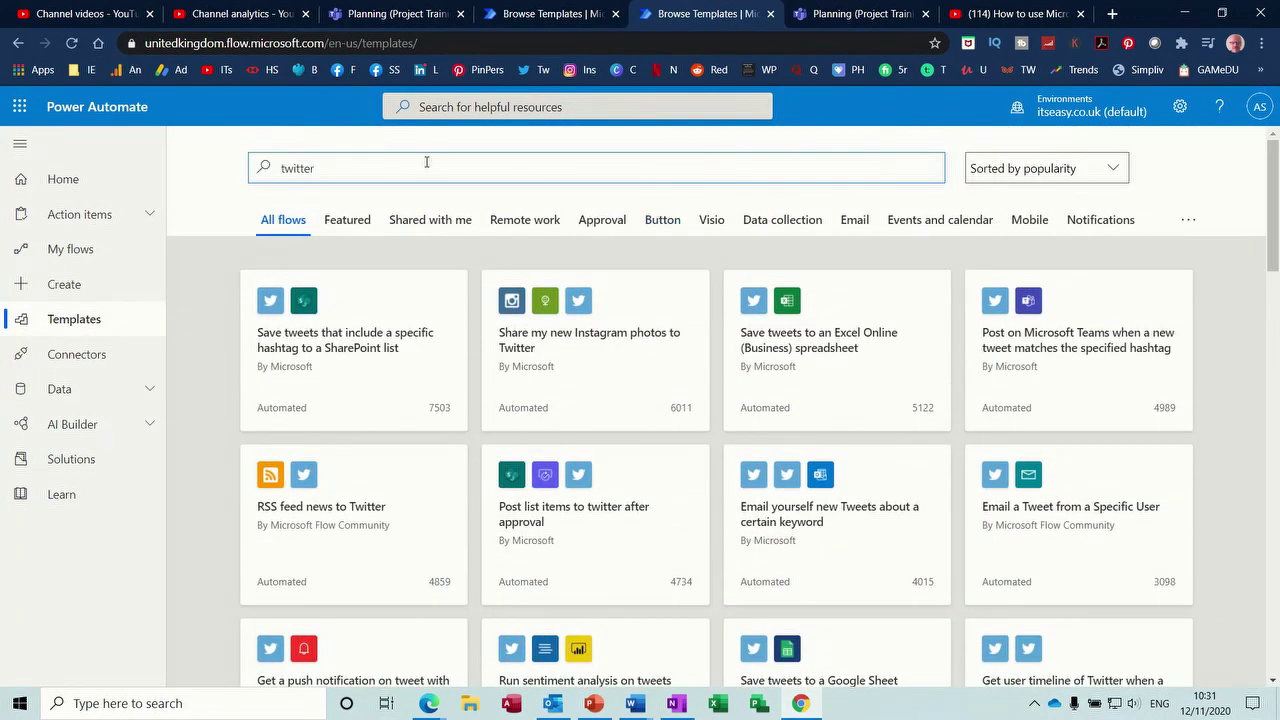
left_click_drag(415, 168, 240, 177)
type("blogger")
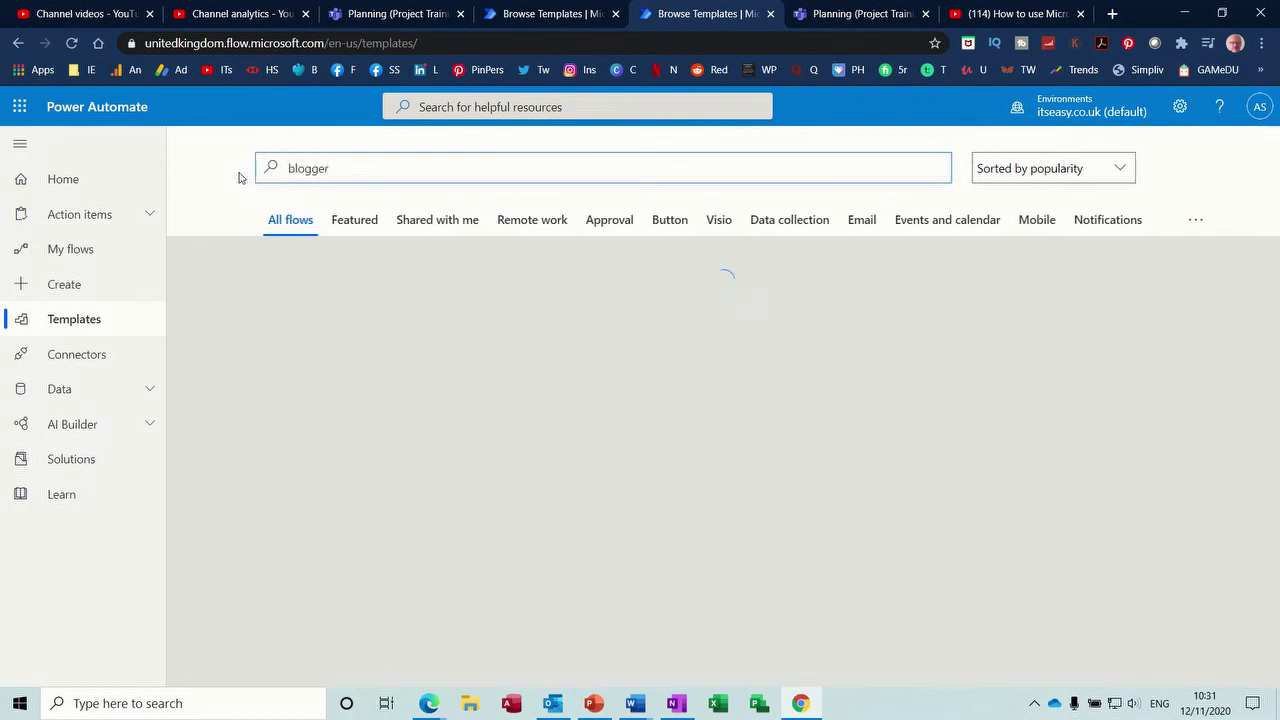